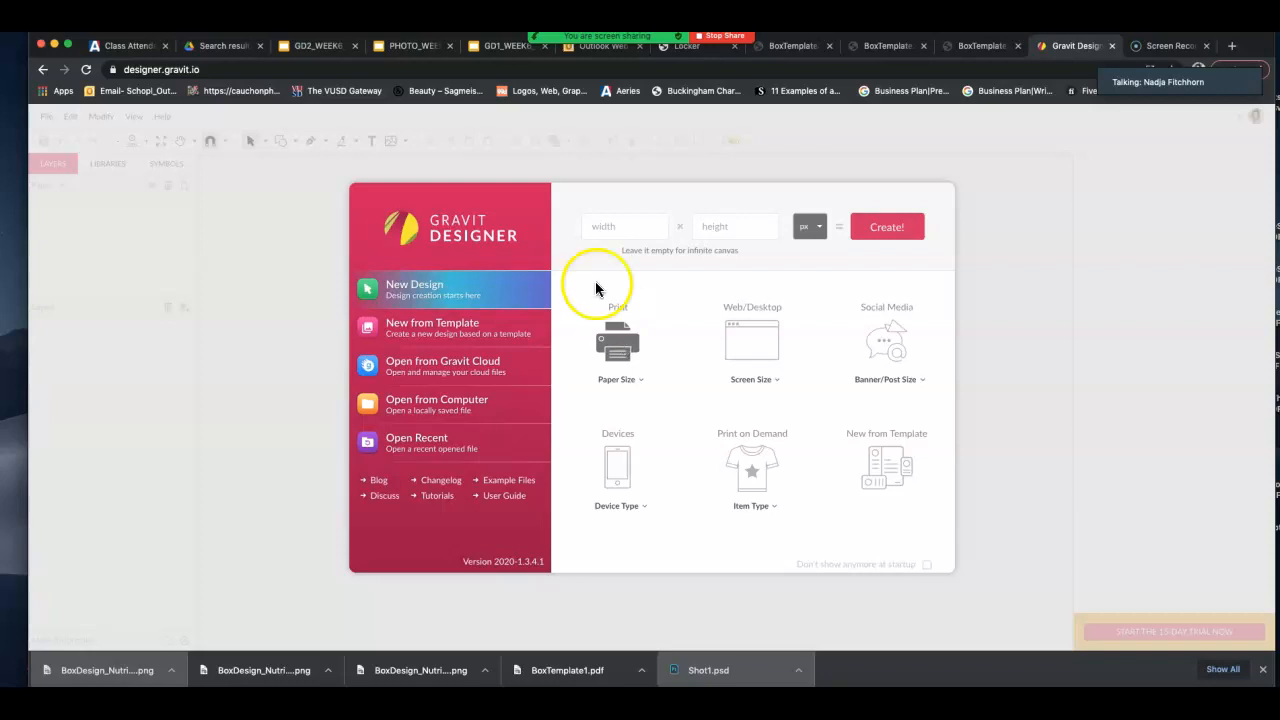
Create a new design 23 inches wide and 18 inches high
left_click(607, 229)
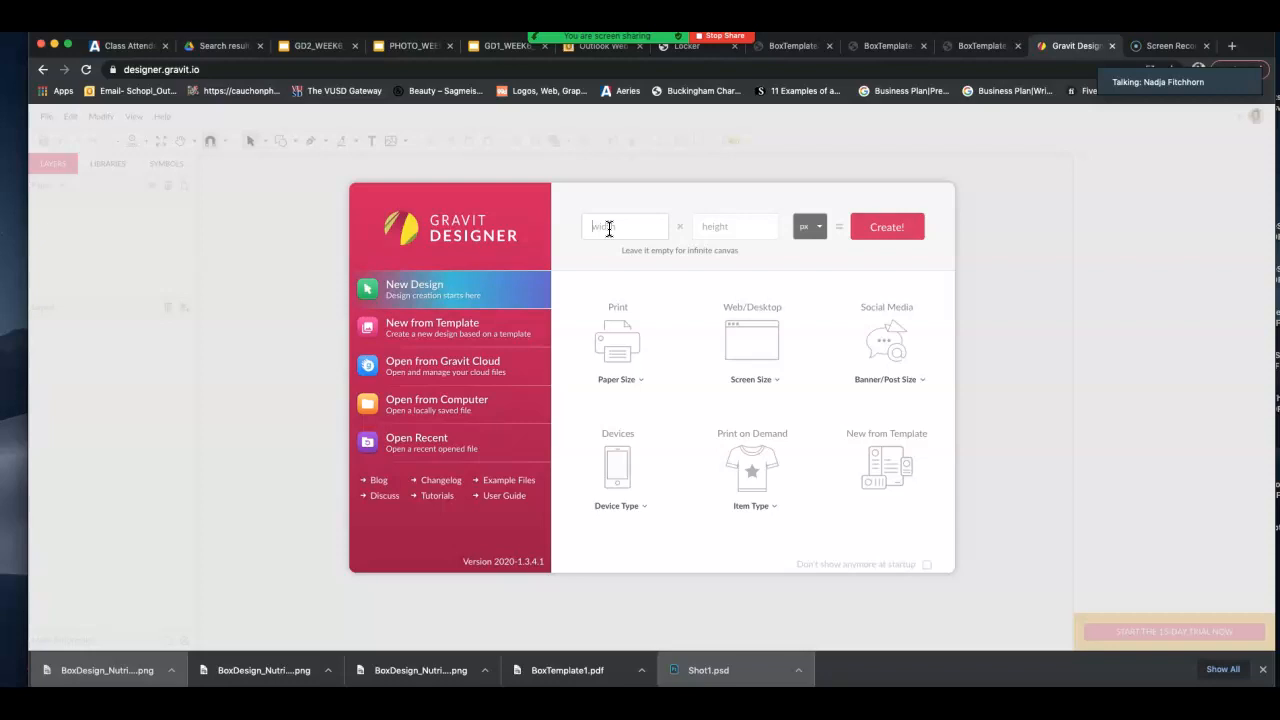
type("17")
left_click(601, 228)
double_click(589, 227)
type("23")
left_click(703, 236)
left_click(713, 229)
type("18")
left_click(808, 229)
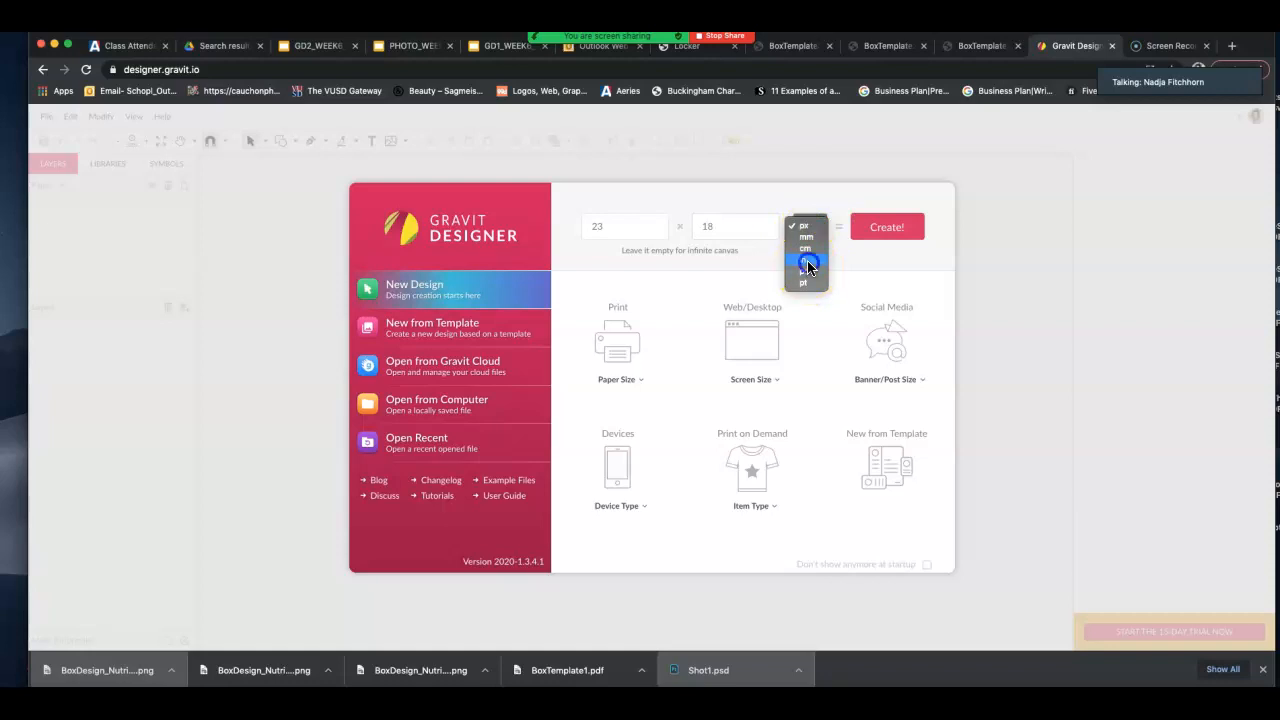
left_click(808, 266)
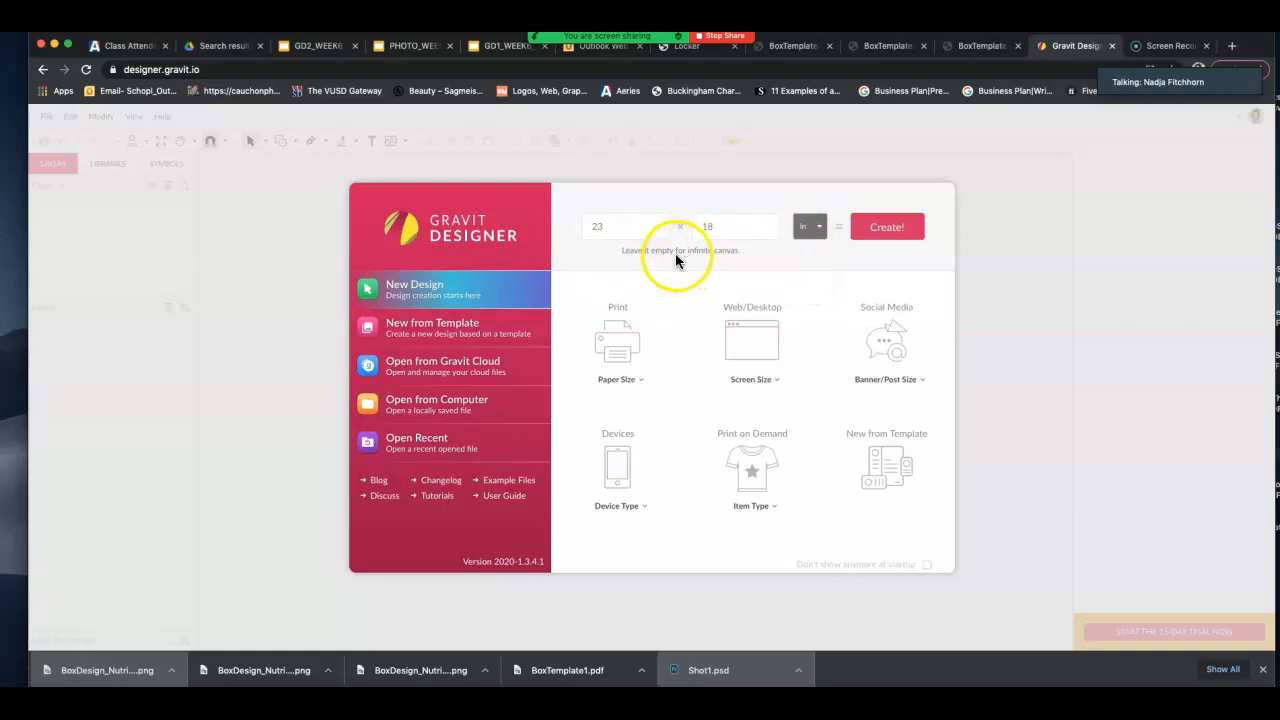
left_click(879, 233)
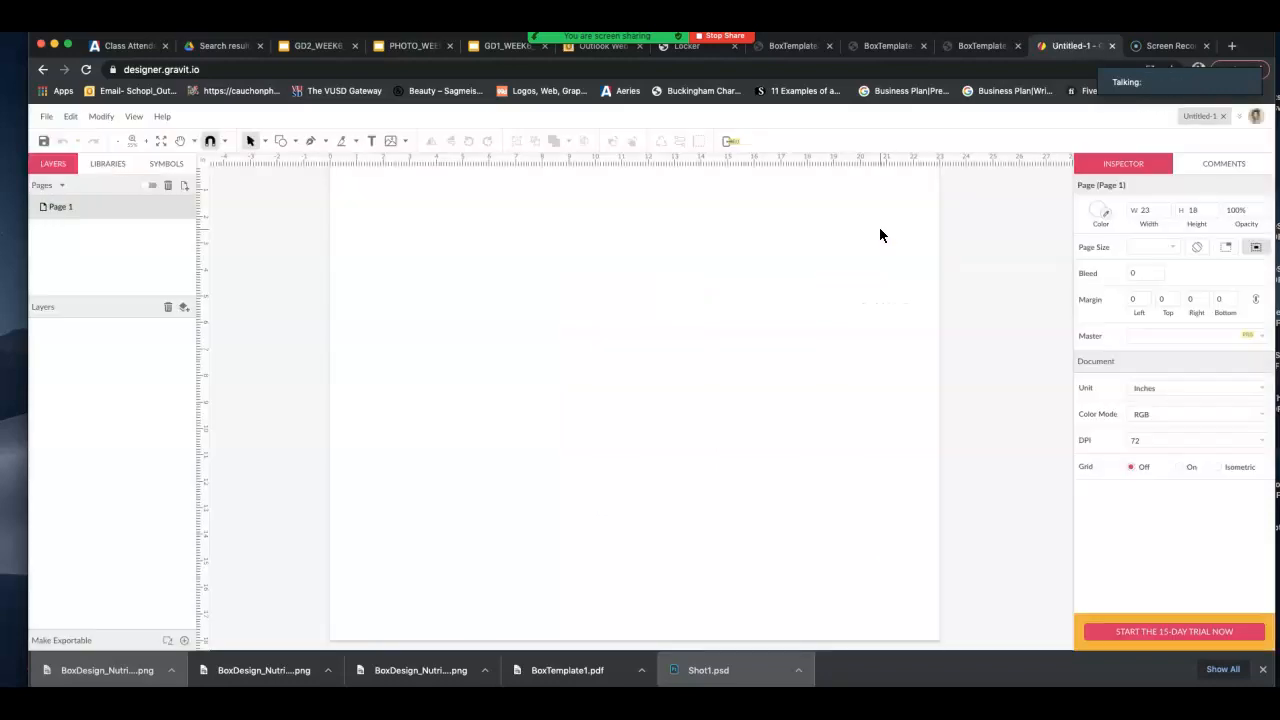
left_click(886, 240)
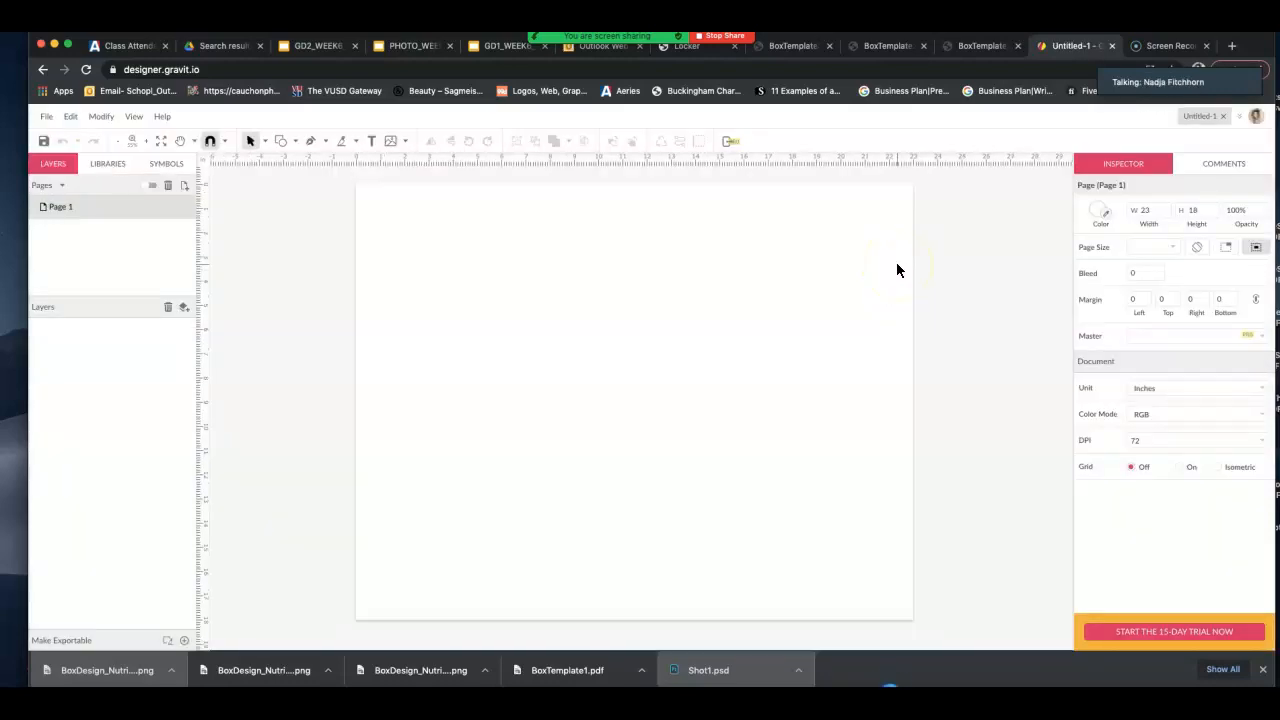
Set the document resolution to 300 DPI
left_click(465, 325)
left_click(1146, 376)
left_click(1262, 442)
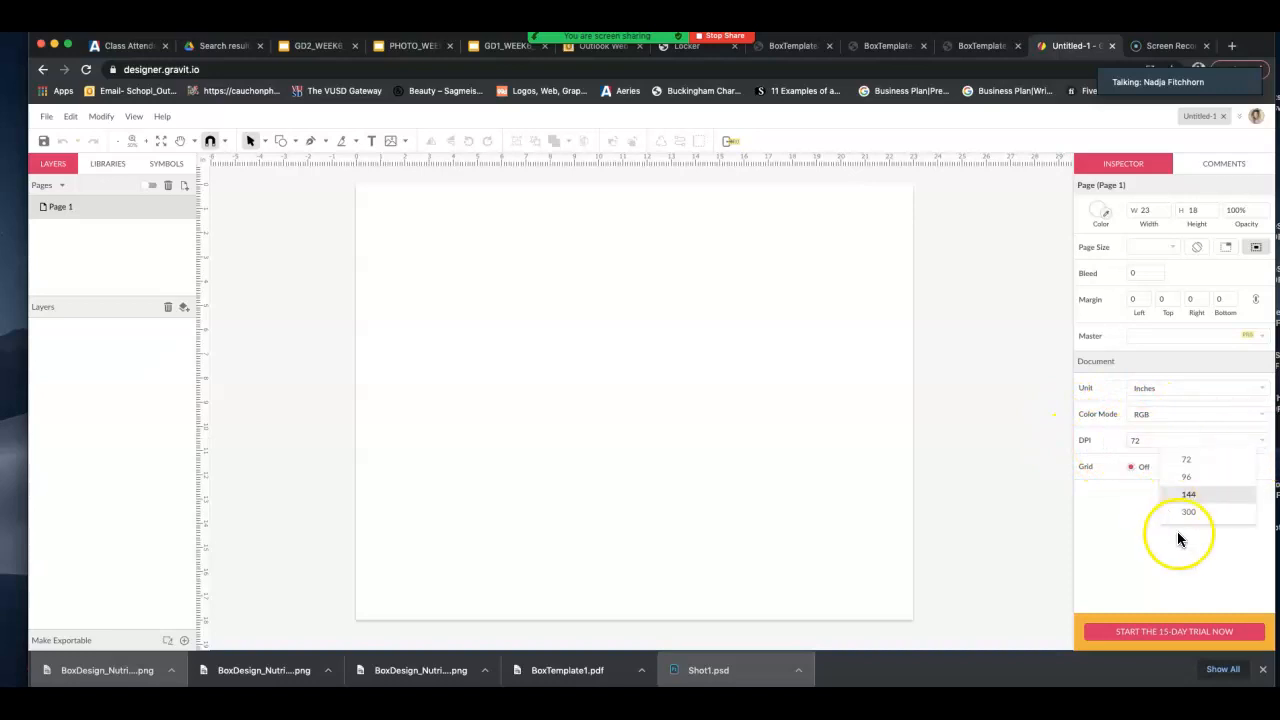
left_click(1189, 513)
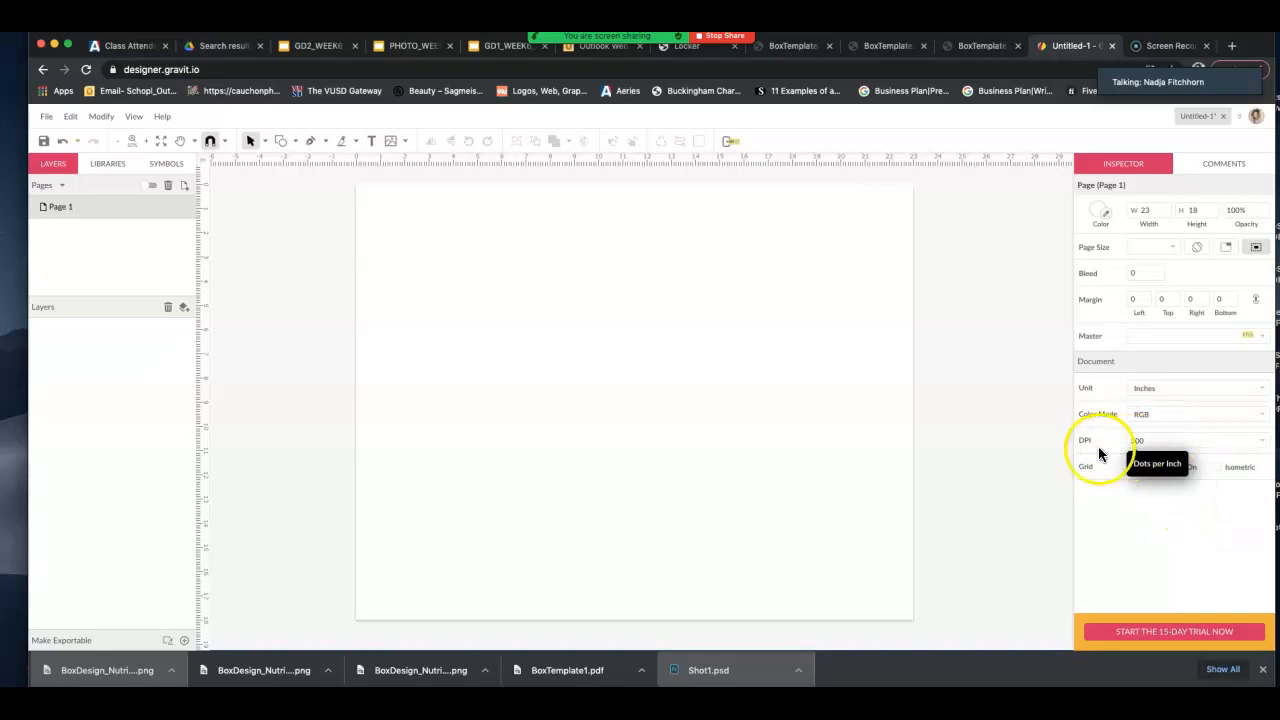
left_click(1174, 248)
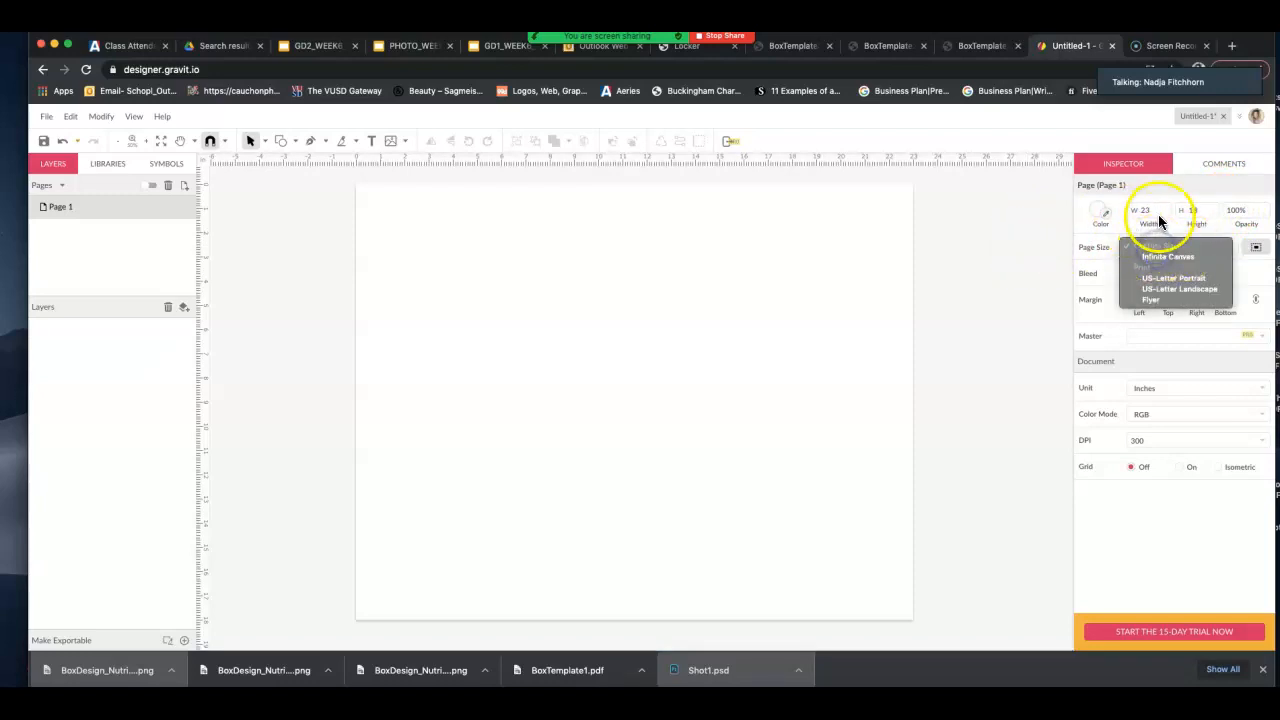
left_click(1122, 233)
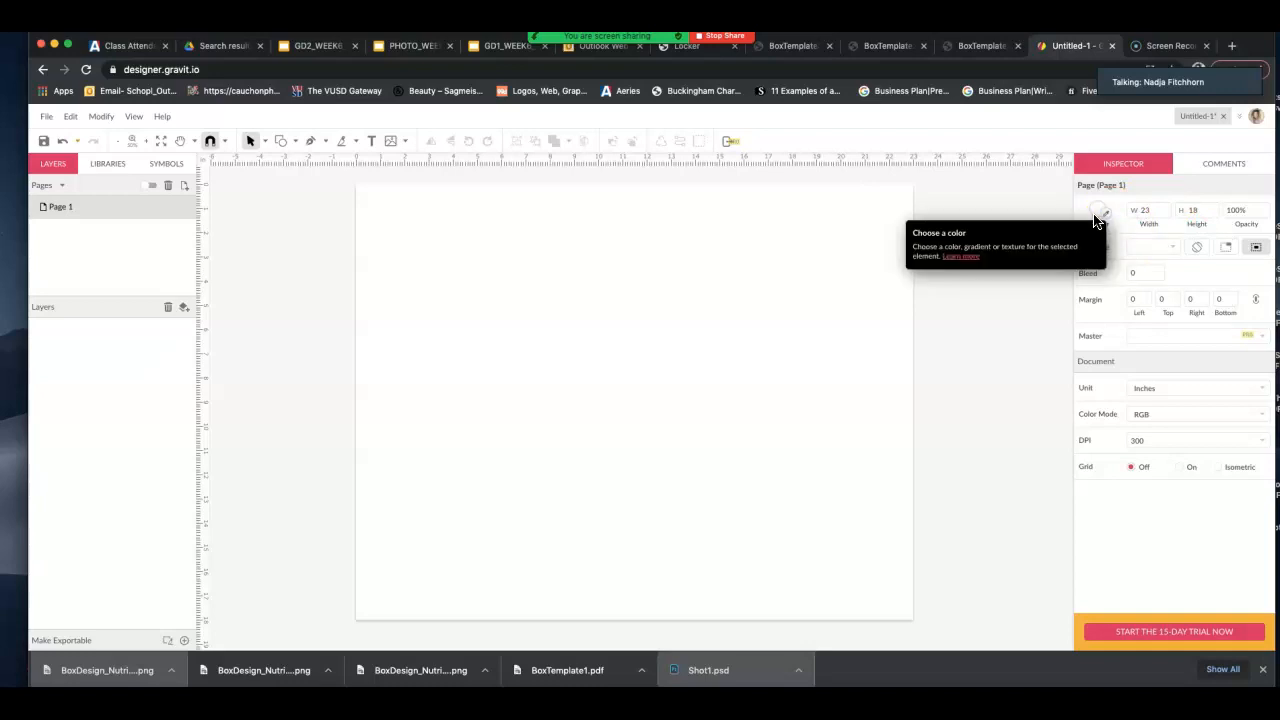
left_click(1091, 216)
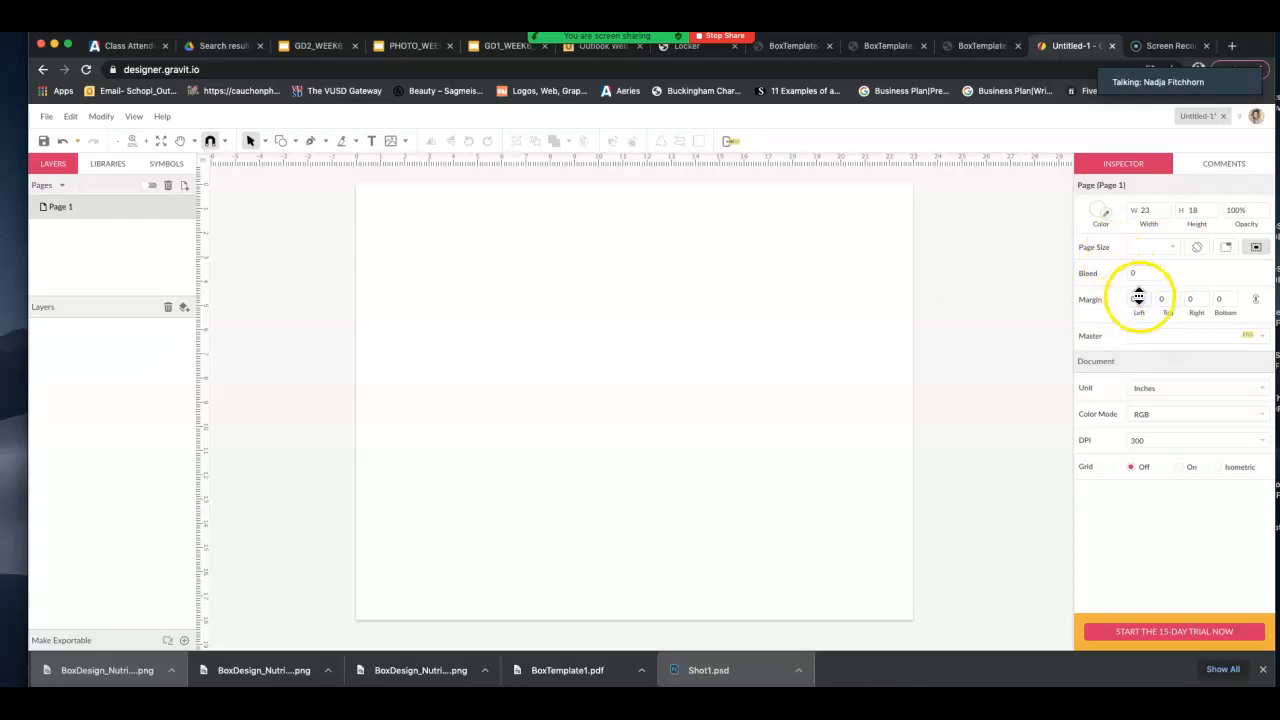
left_click(1172, 247)
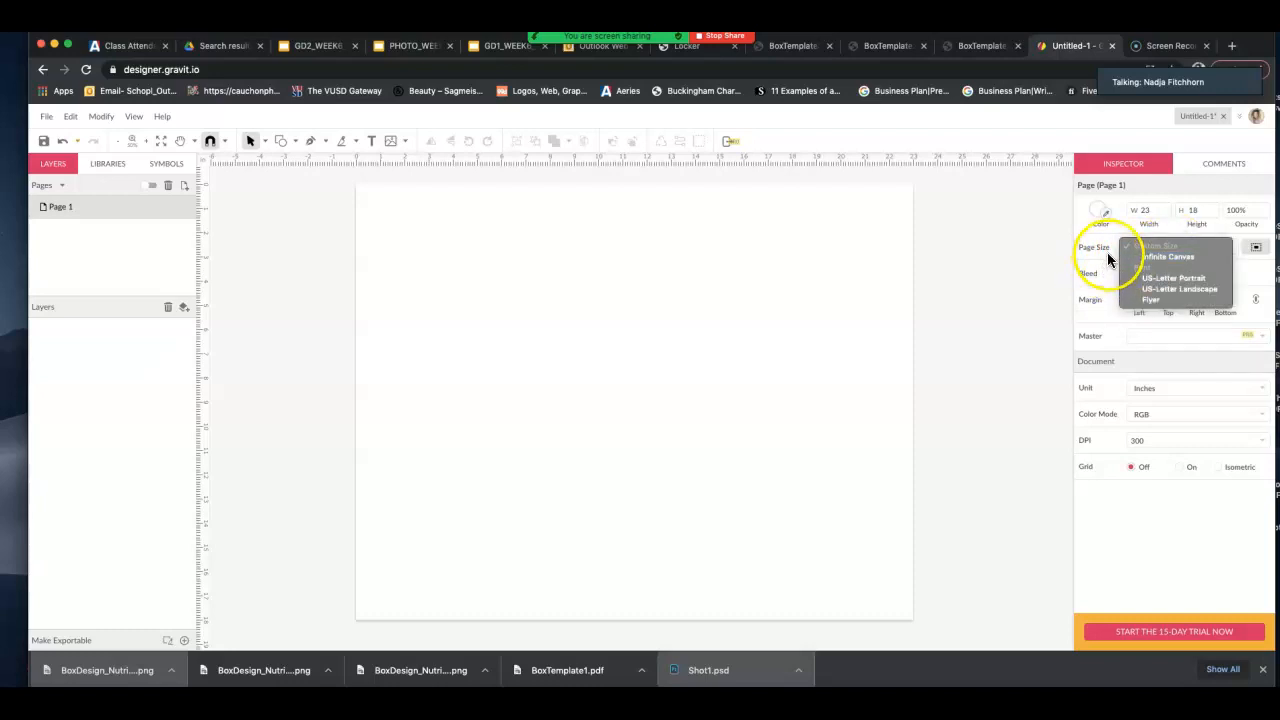
left_click(1106, 251)
Try the page in portrait orientation and switch it back to landscape
left_click(1197, 250)
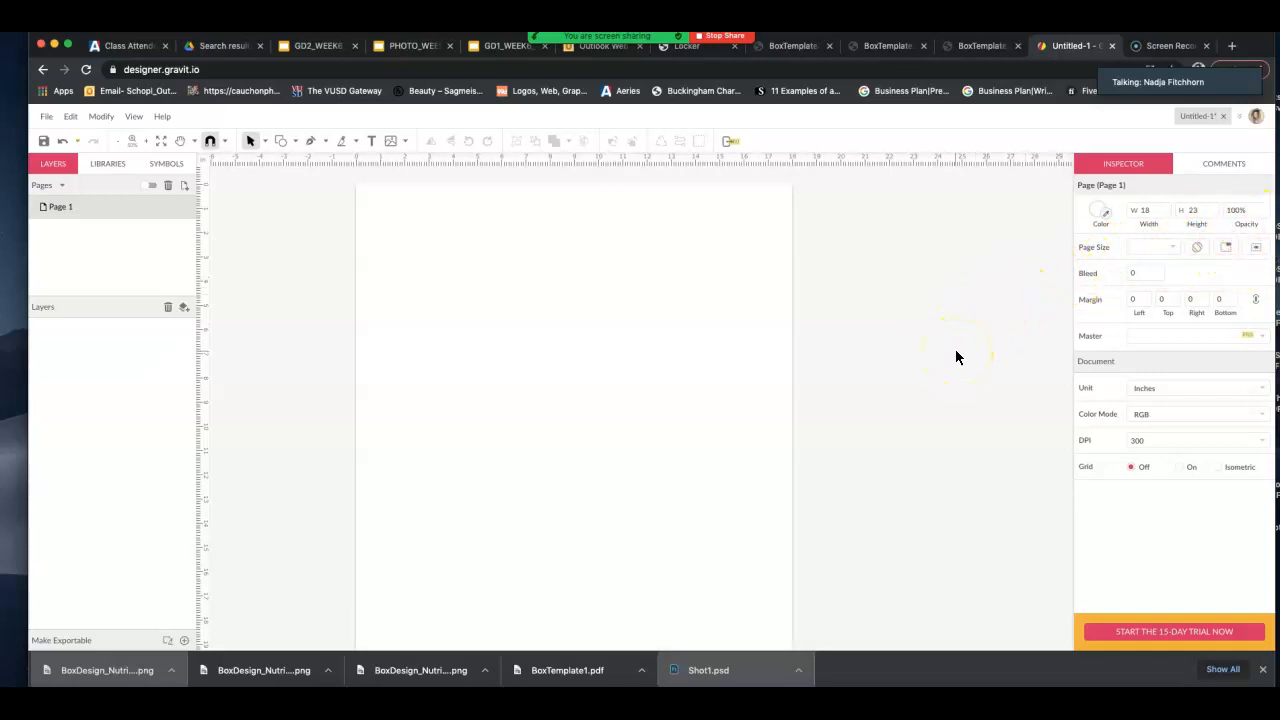
key("super+minus")
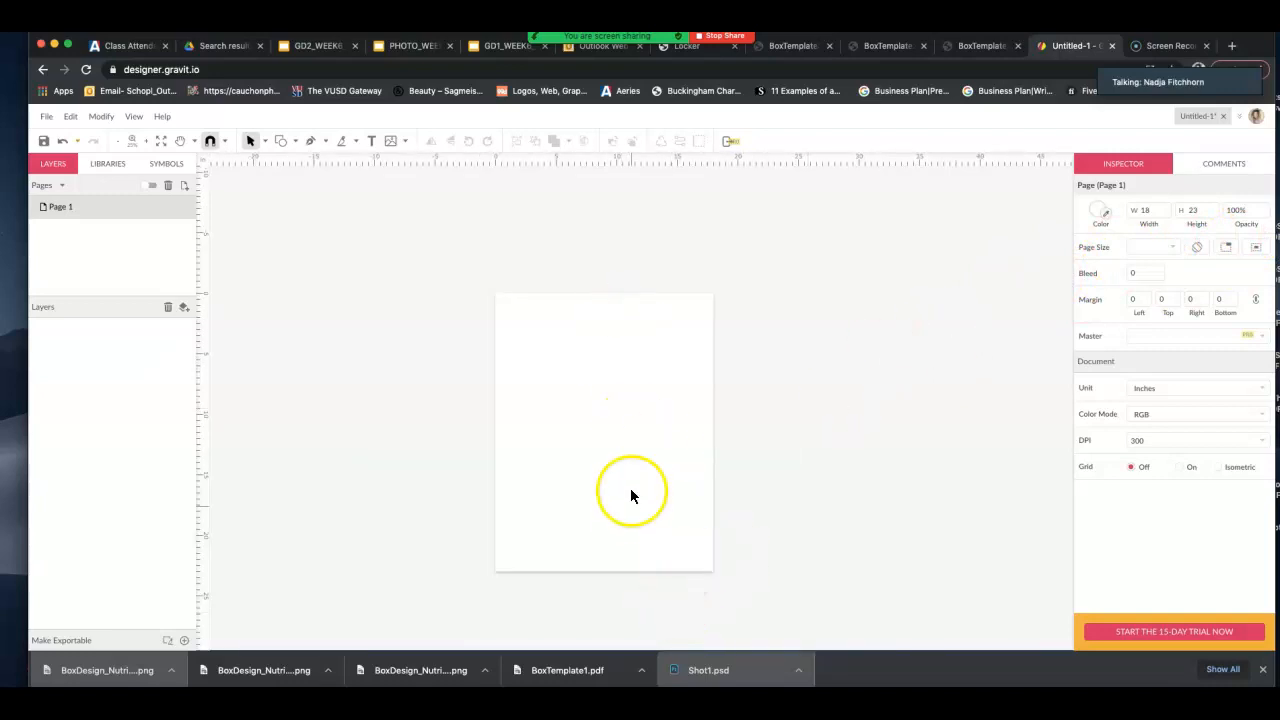
left_click(1198, 247)
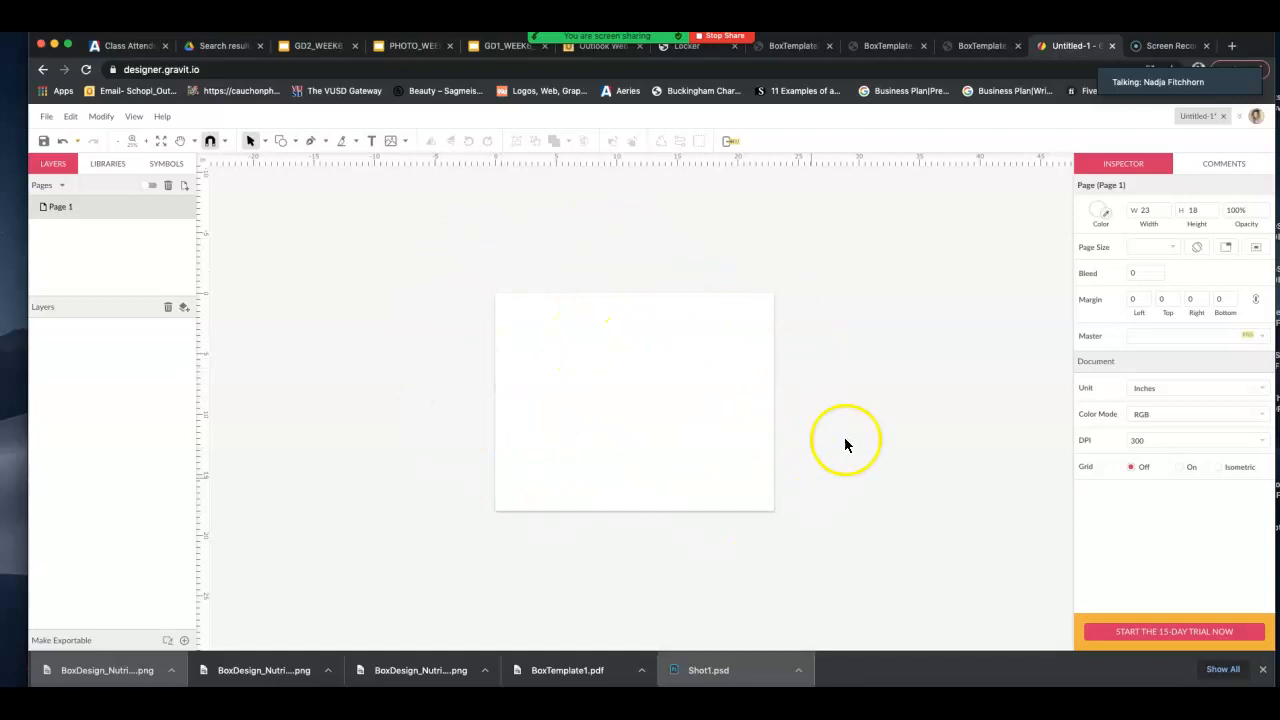
key("super+equal")
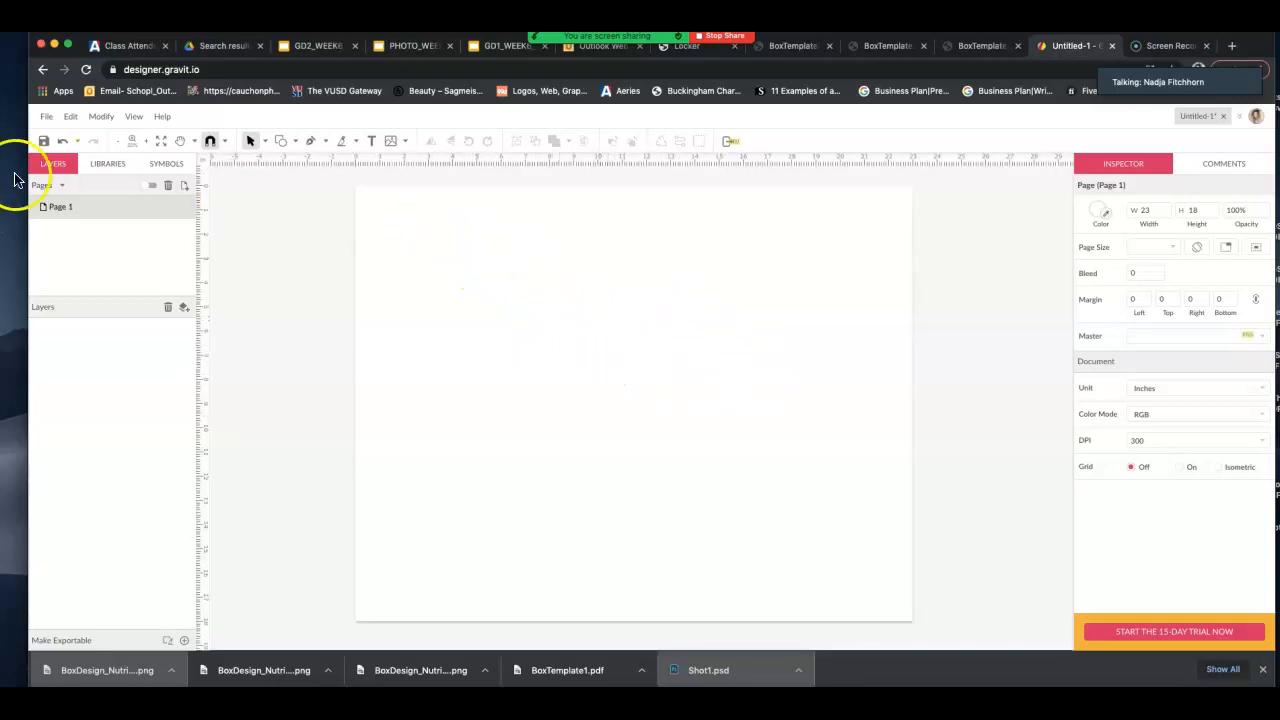
left_click(47, 117)
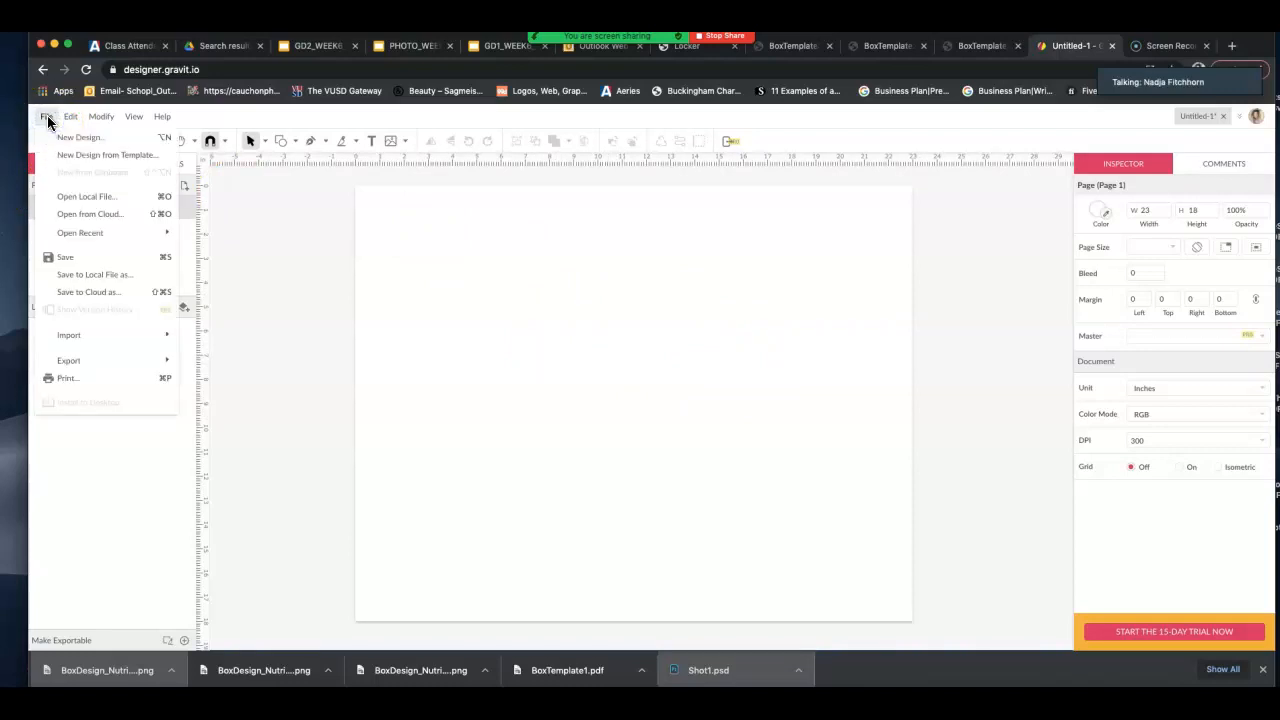
left_click(82, 329)
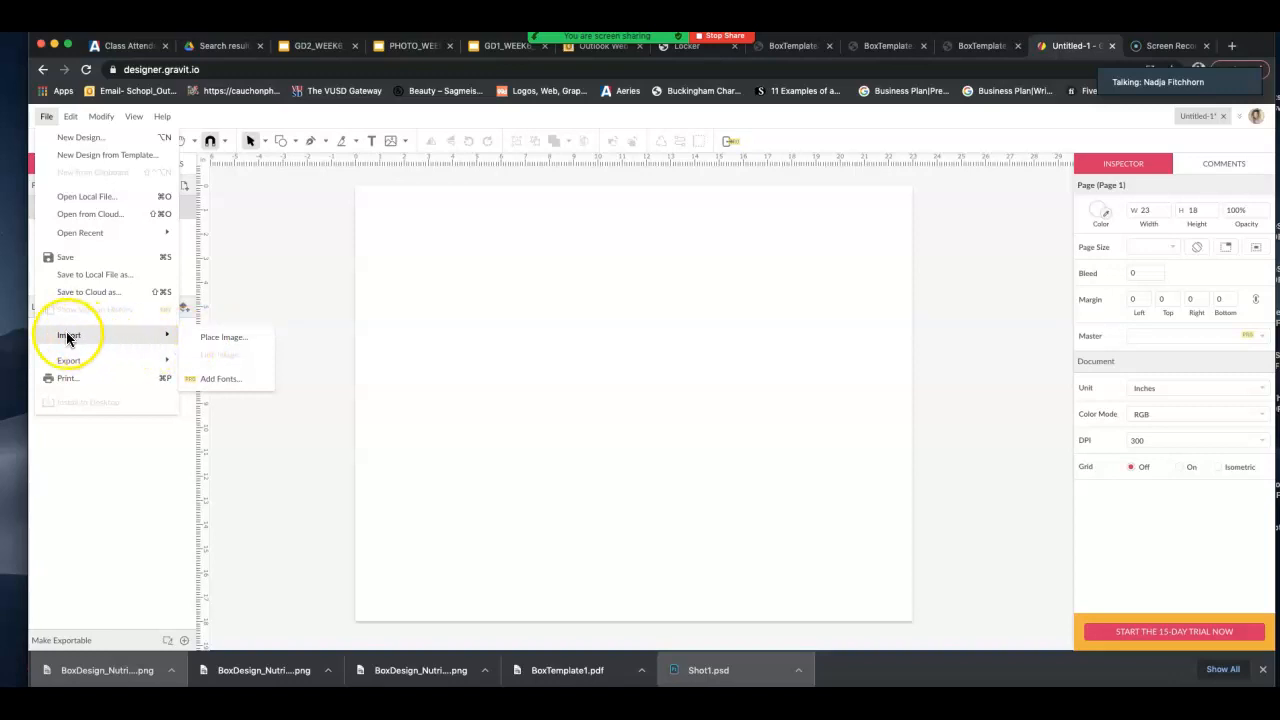
left_click(205, 337)
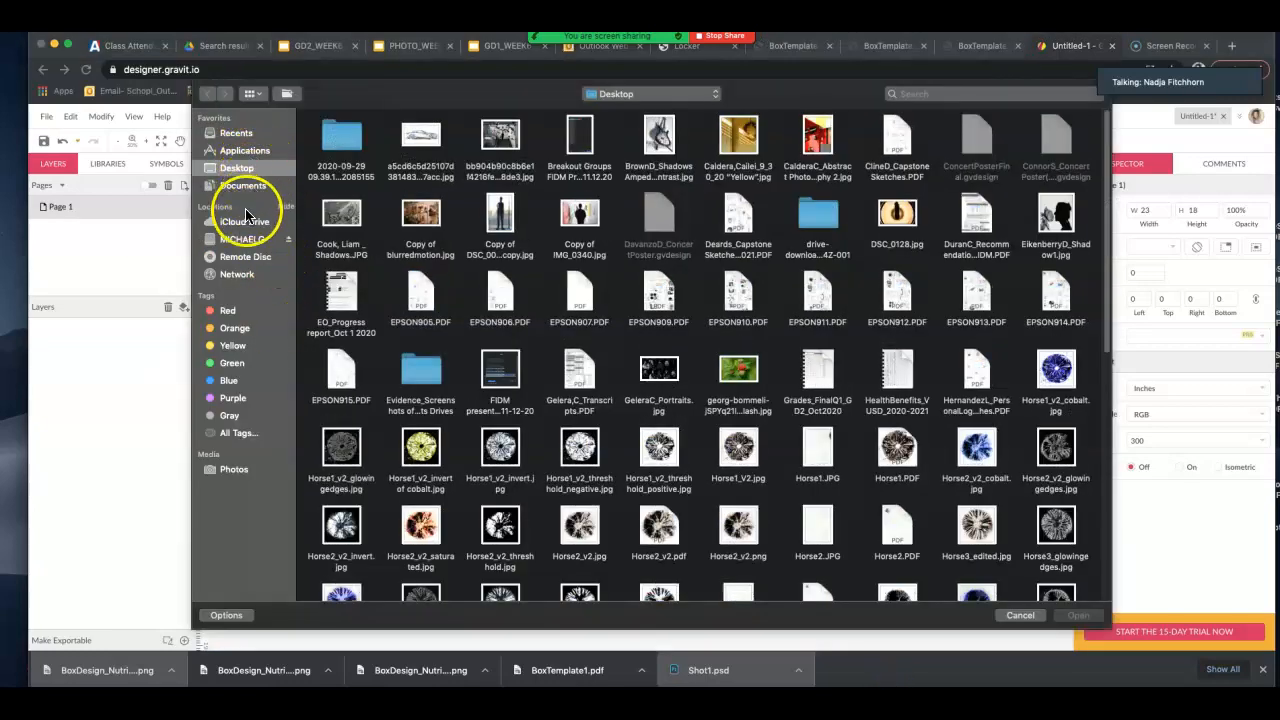
left_click(1020, 615)
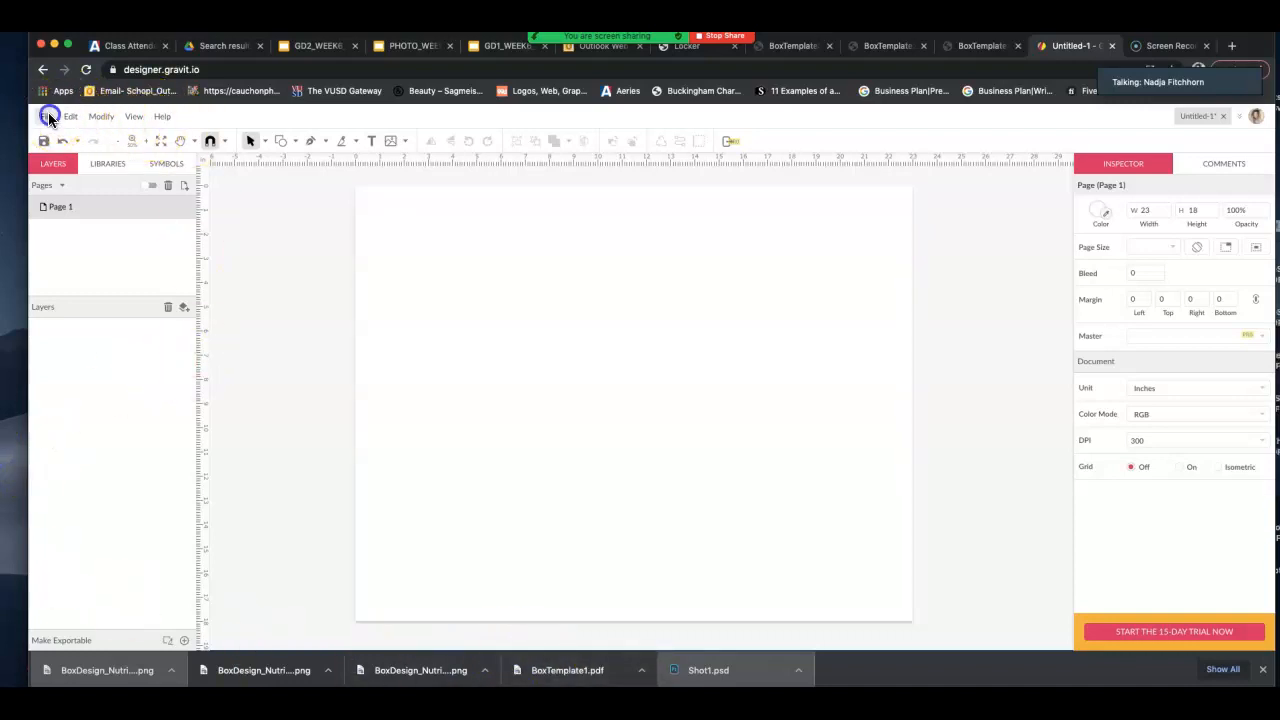
Place the file BoxTemplate1.pdf from the Desktop folder onto the page as an imported image
left_click(47, 116)
mouse_move(108, 335)
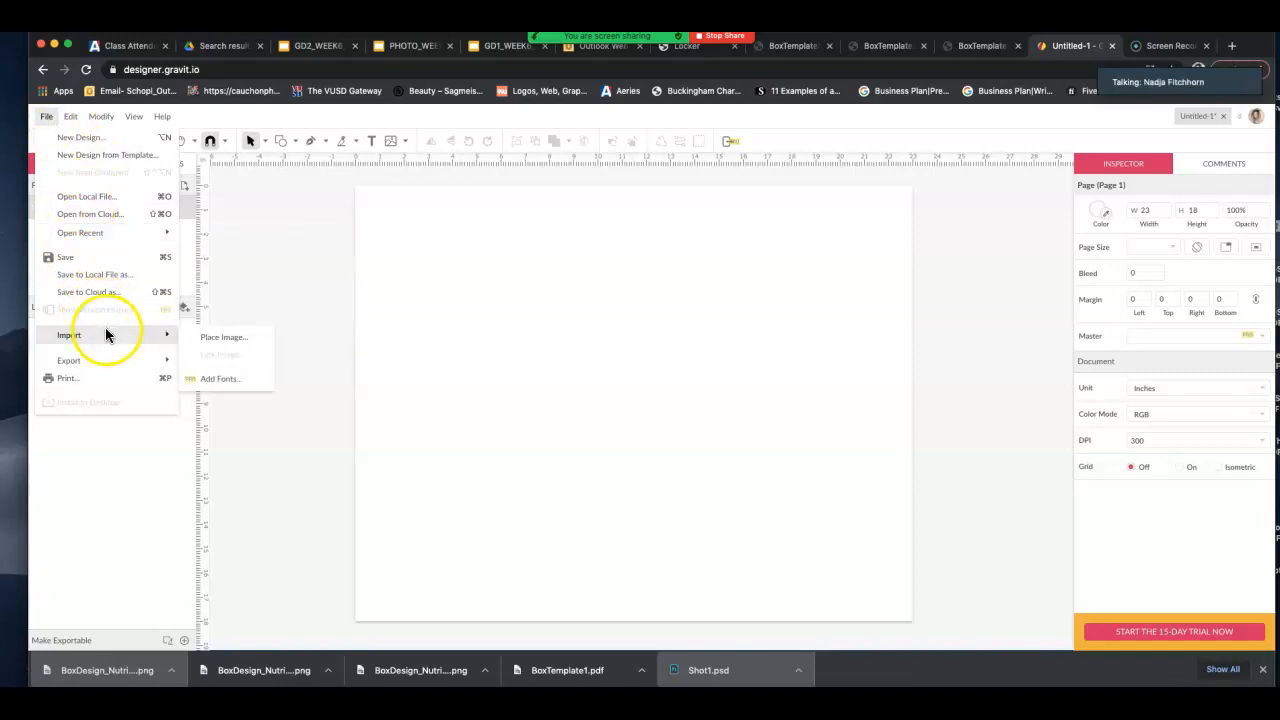
left_click(208, 337)
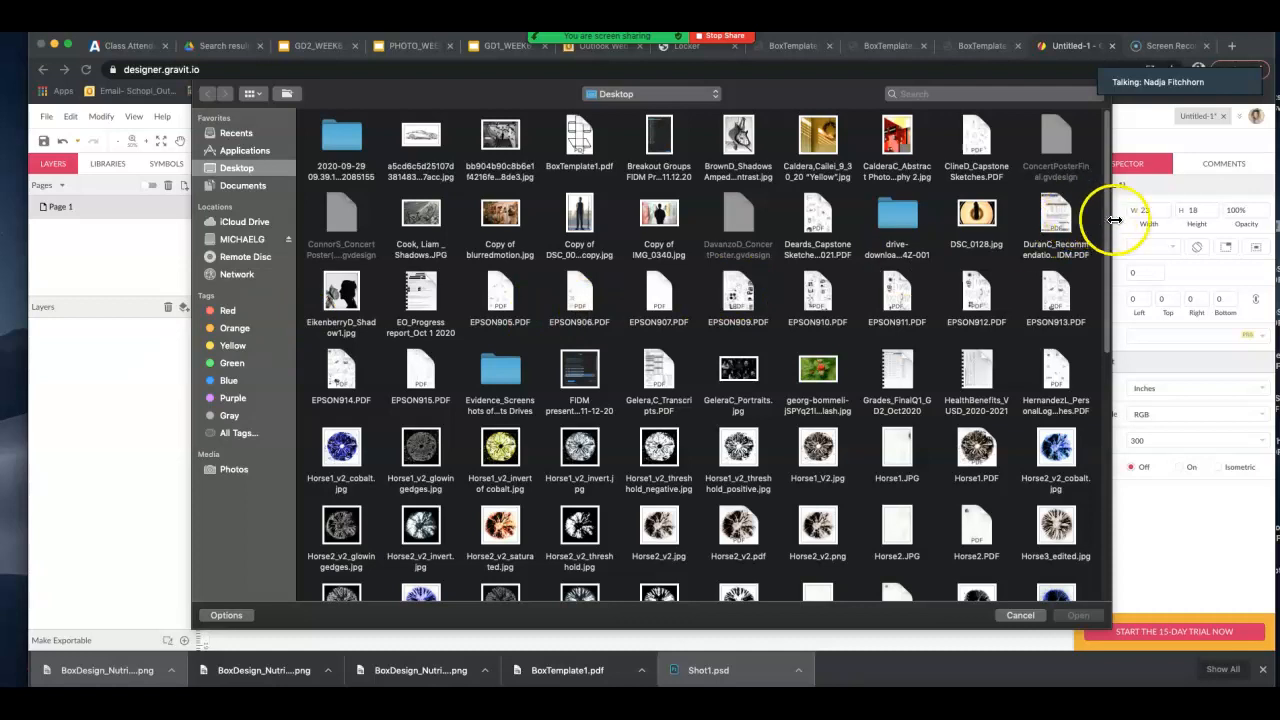
left_click_drag(1108, 226, 1130, 615)
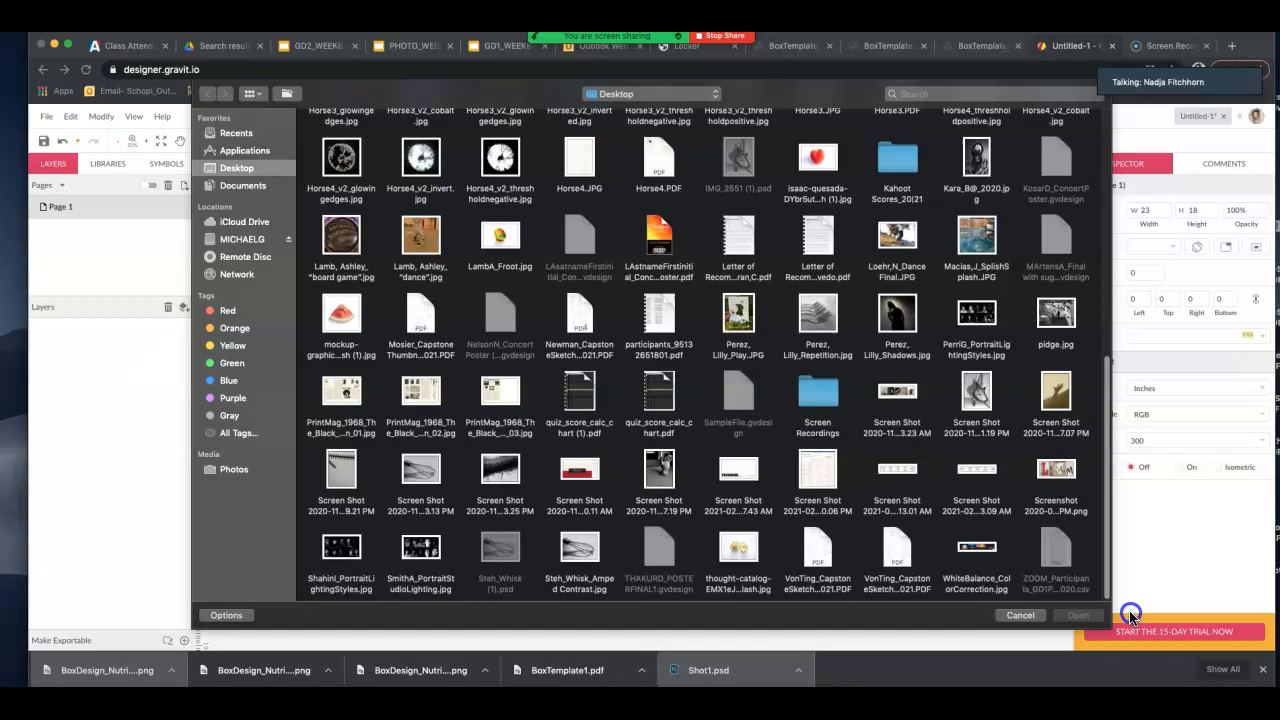
left_click_drag(1128, 548, 1121, 183)
left_click(575, 134)
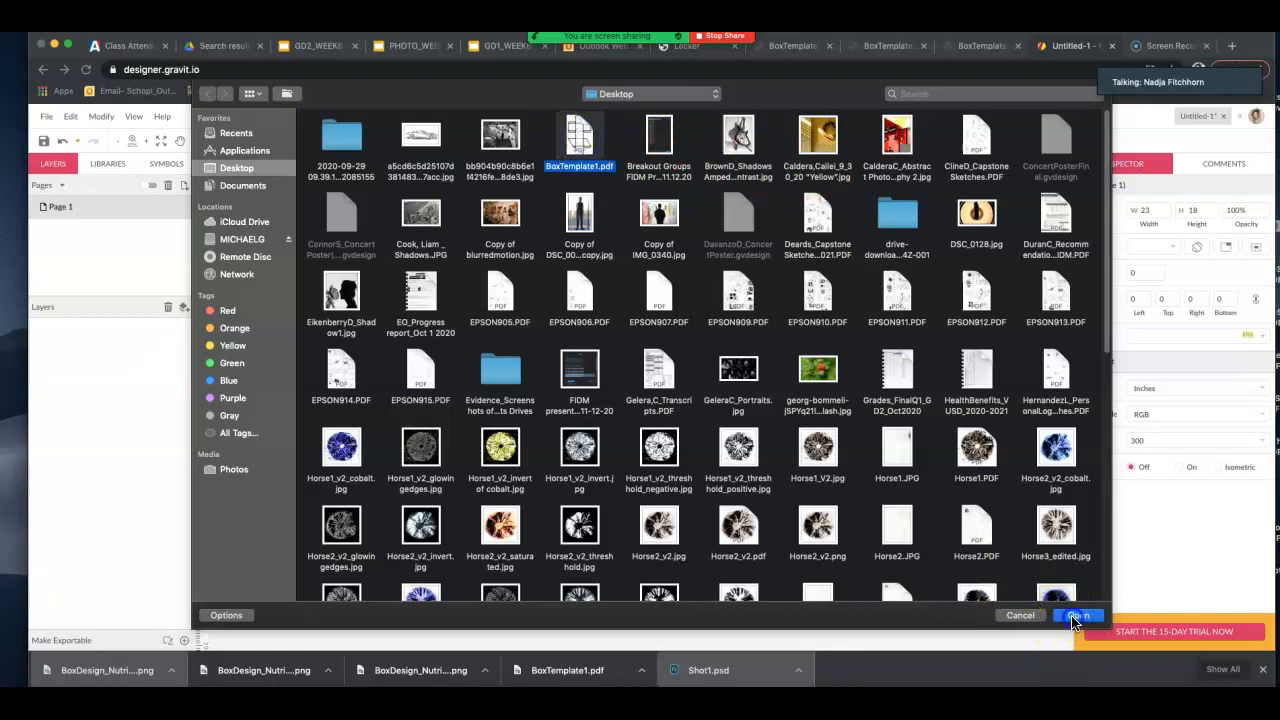
left_click(1072, 615)
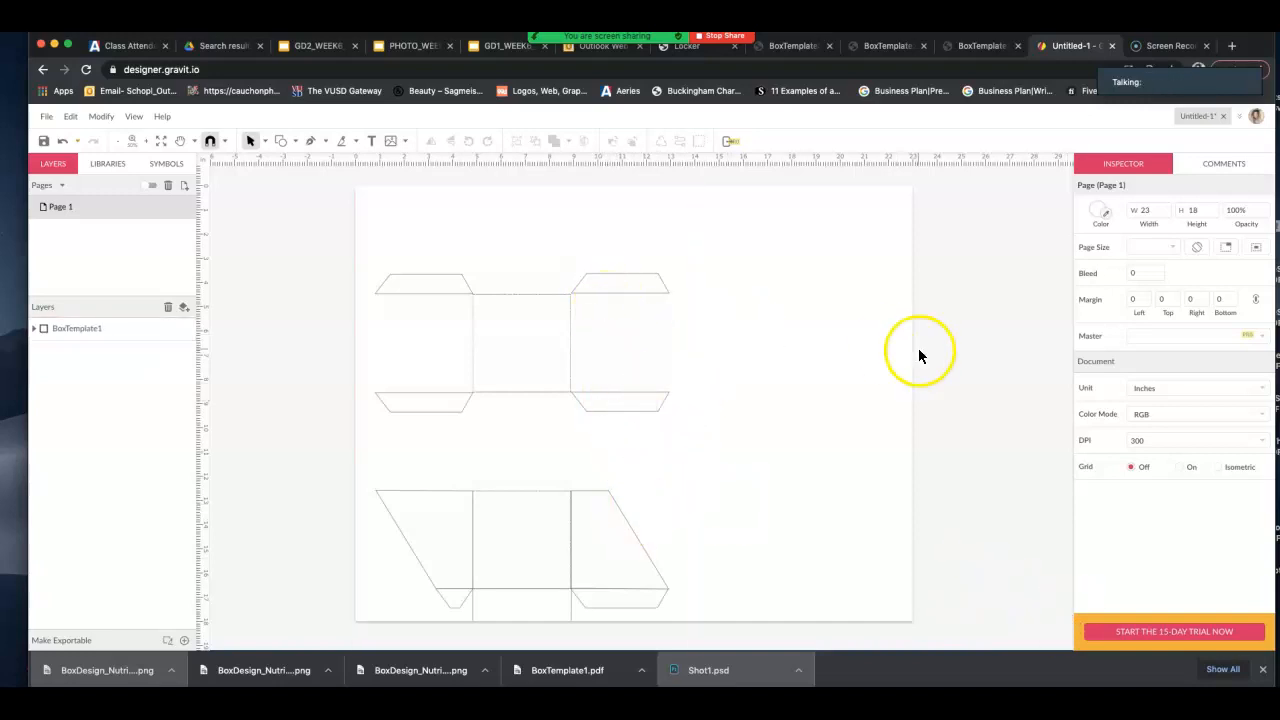
Switch the page to portrait orientation, 18 by 23 inches, and select the placed box template
left_click(1193, 247)
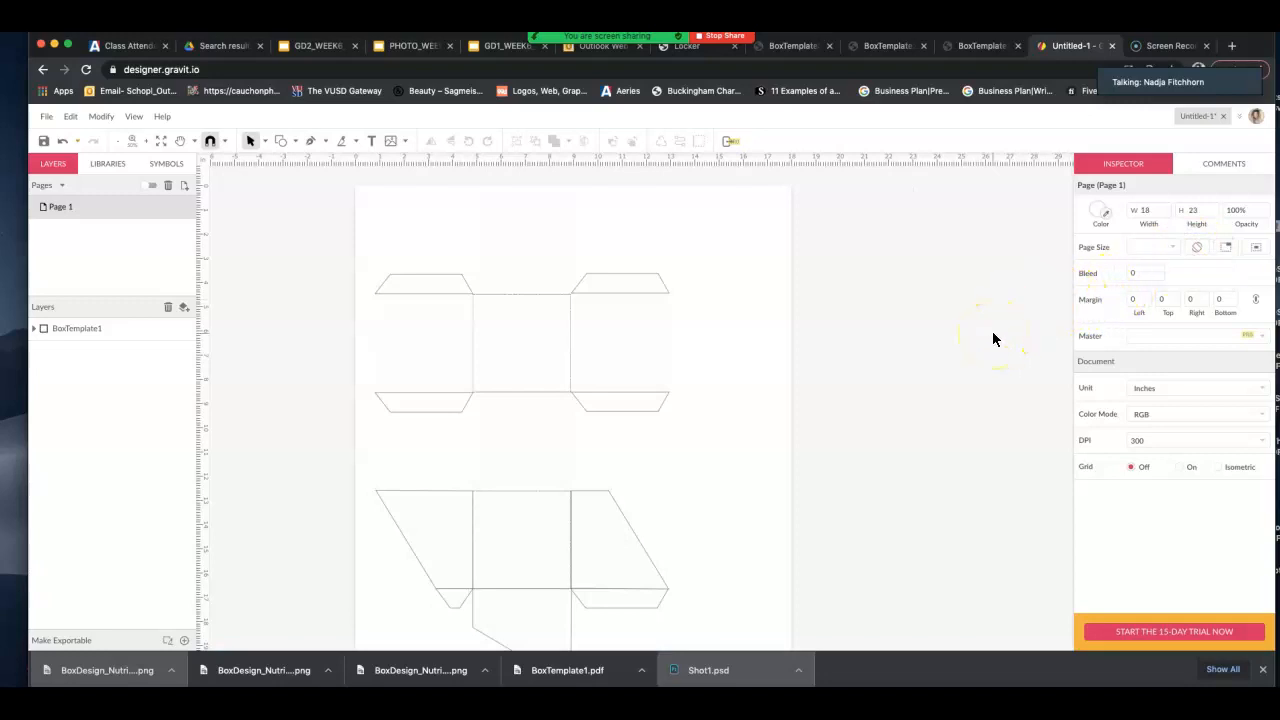
key("super+equal")
key("super+equal")
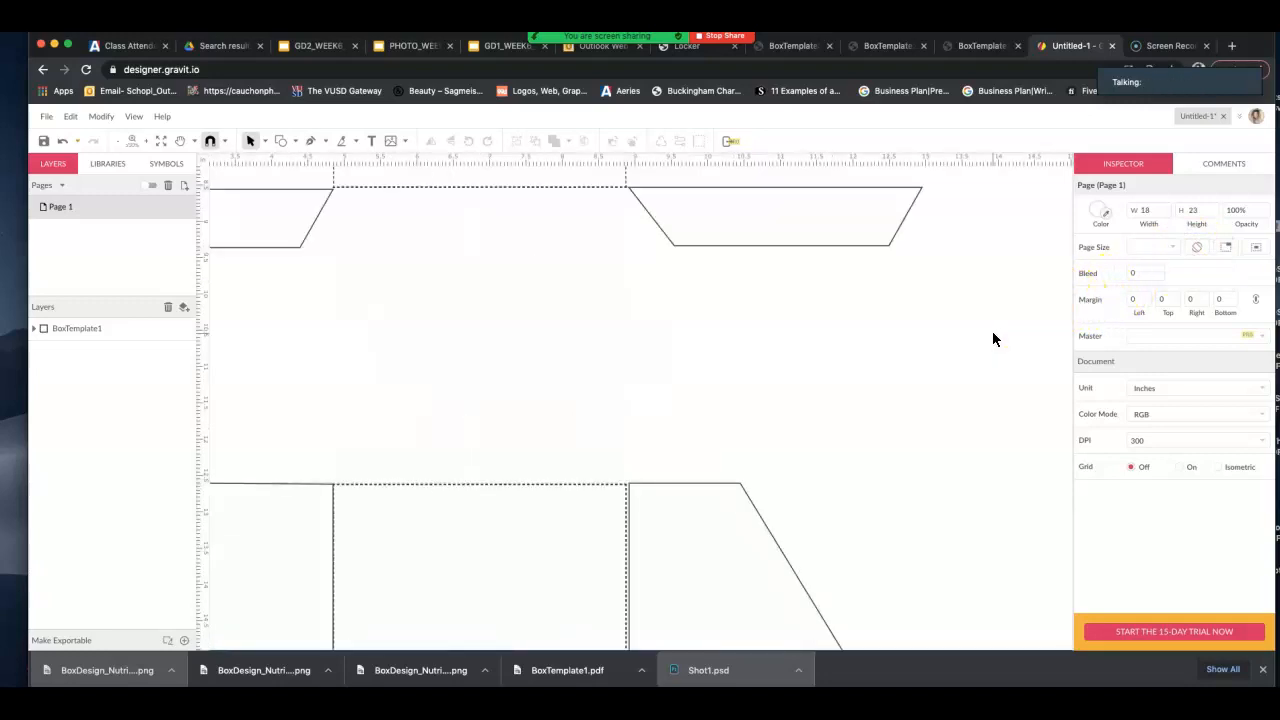
key("super+minus")
key("super+minus")
key("super+minus")
key("super+minus")
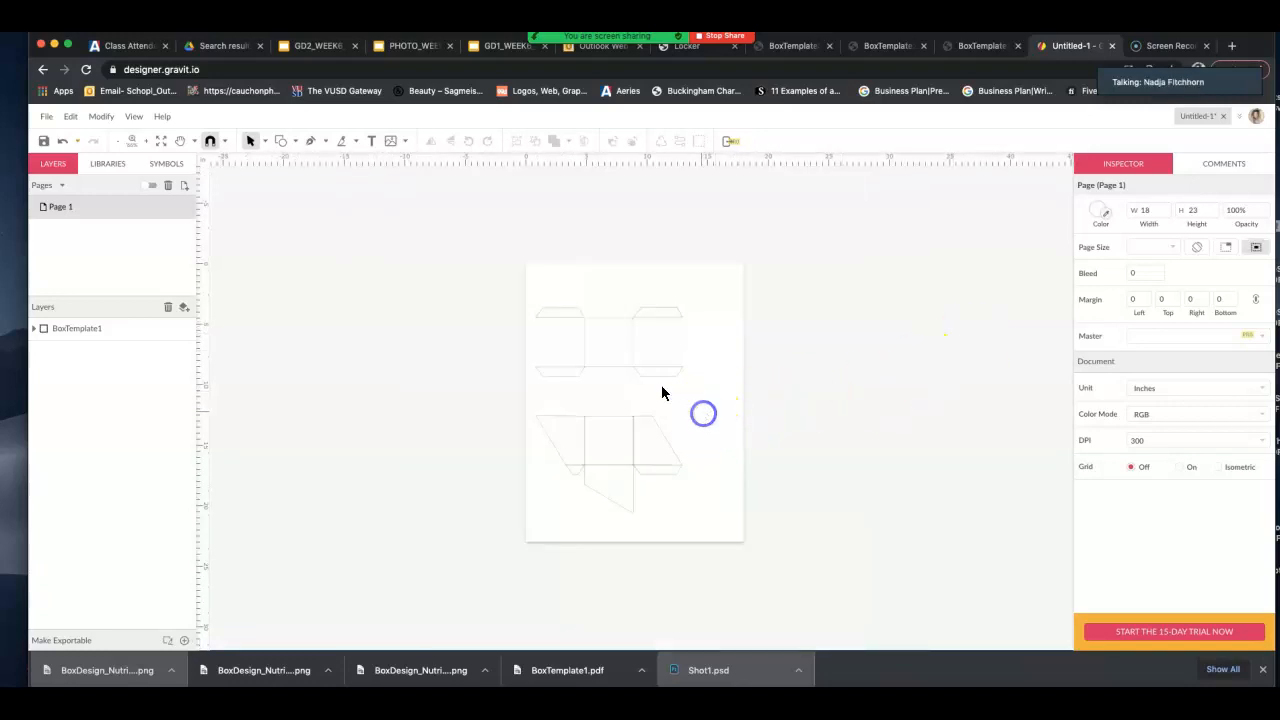
left_click(634, 366)
left_click_drag(644, 391, 640, 367)
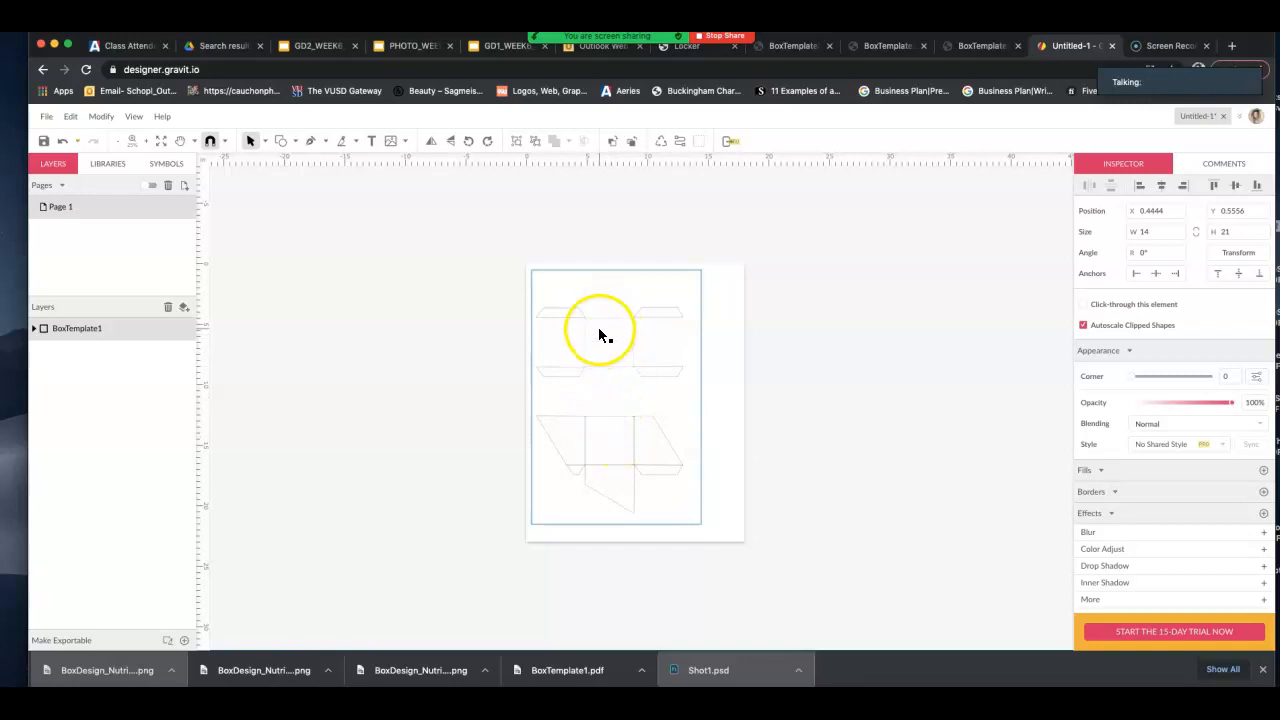
Examine the BoxTemplate2 and BoxTemplate1 PDFs in the browser, comparing the box outline with the template placed in the design
left_click(797, 47)
left_click(876, 46)
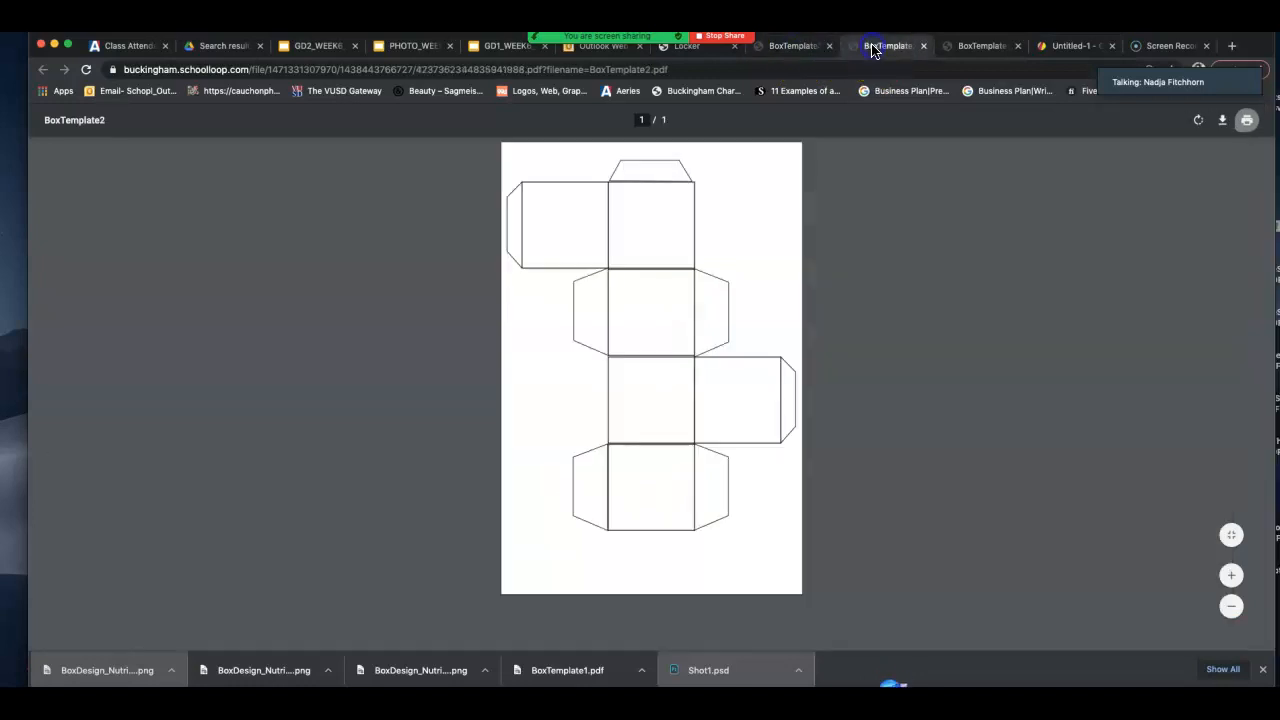
left_click(984, 47)
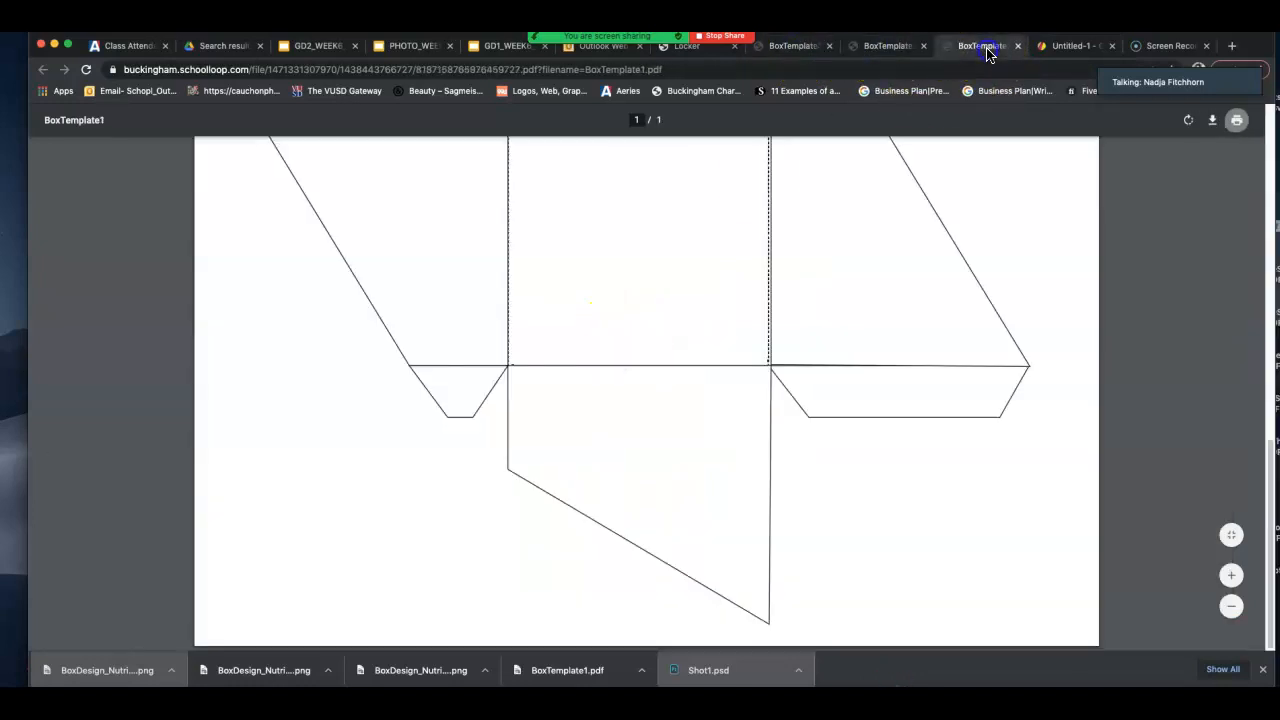
mouse_move(1262, 477)
left_mouse_down()
mouse_move(1268, 121)
mouse_move(1270, 466)
left_mouse_up()
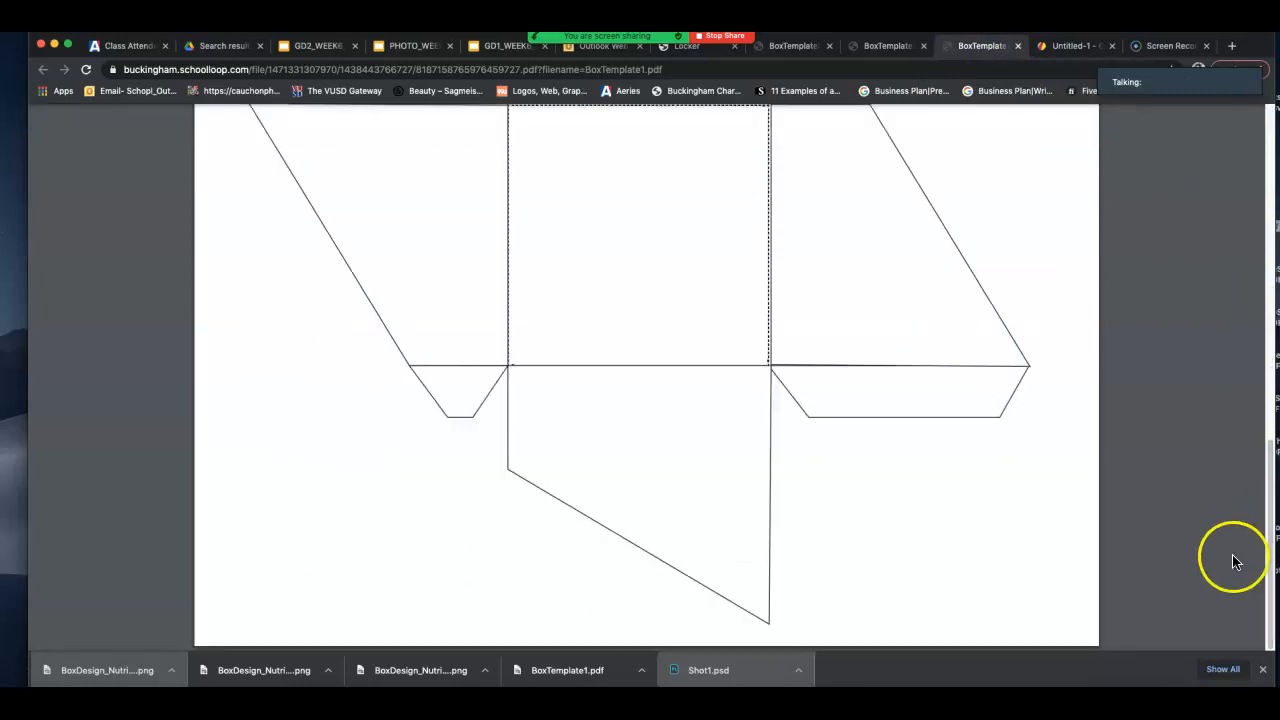
left_click(1231, 608)
left_click(1231, 608)
left_click(1233, 607)
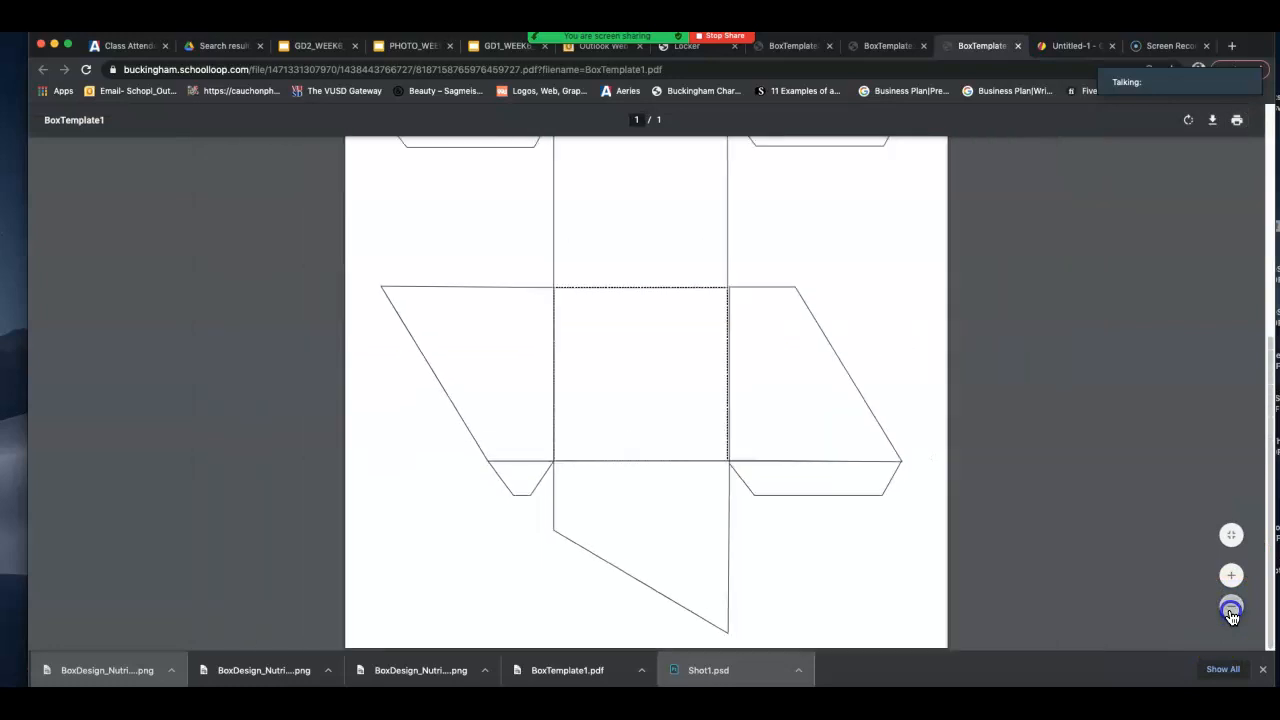
left_click(1240, 605)
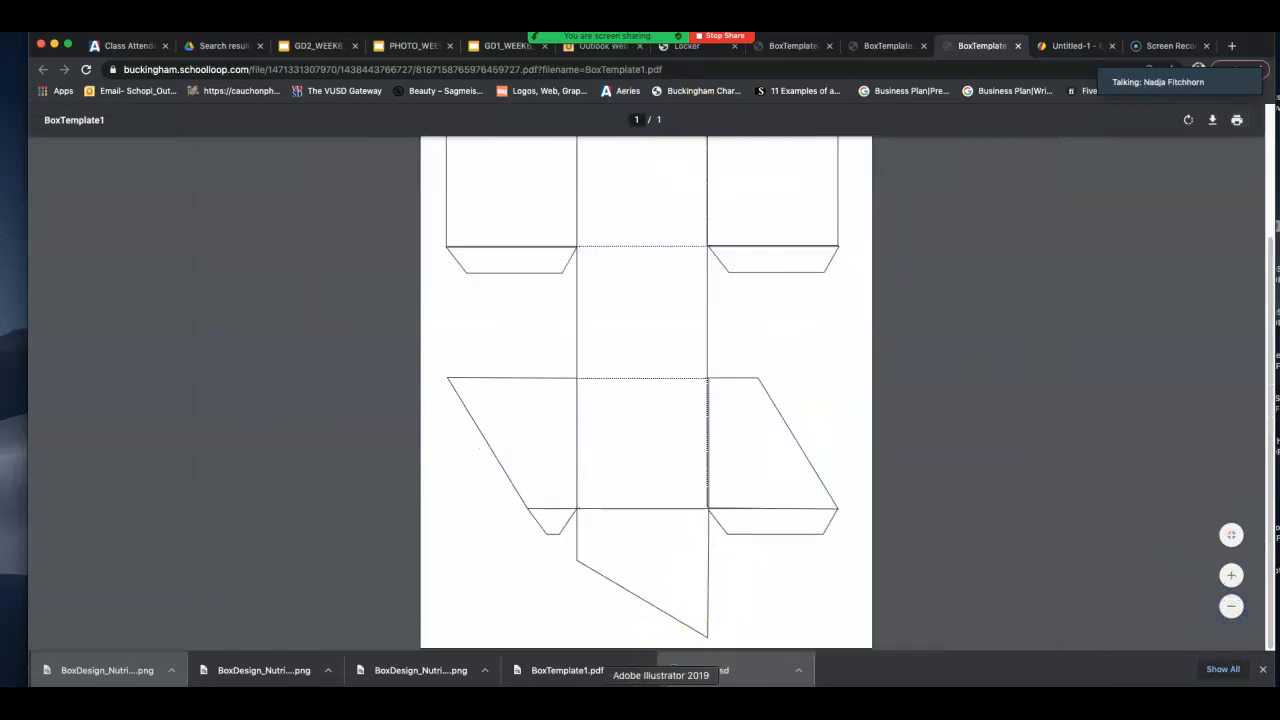
left_click(1068, 50)
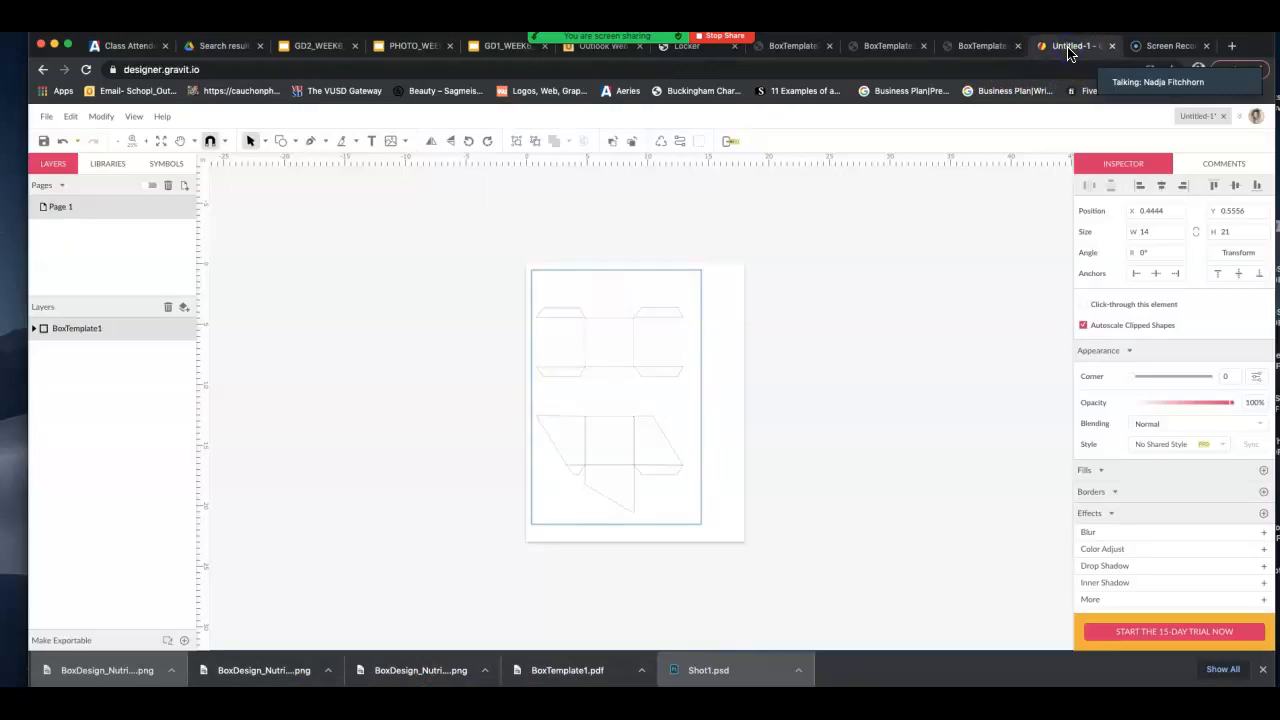
left_click(628, 301)
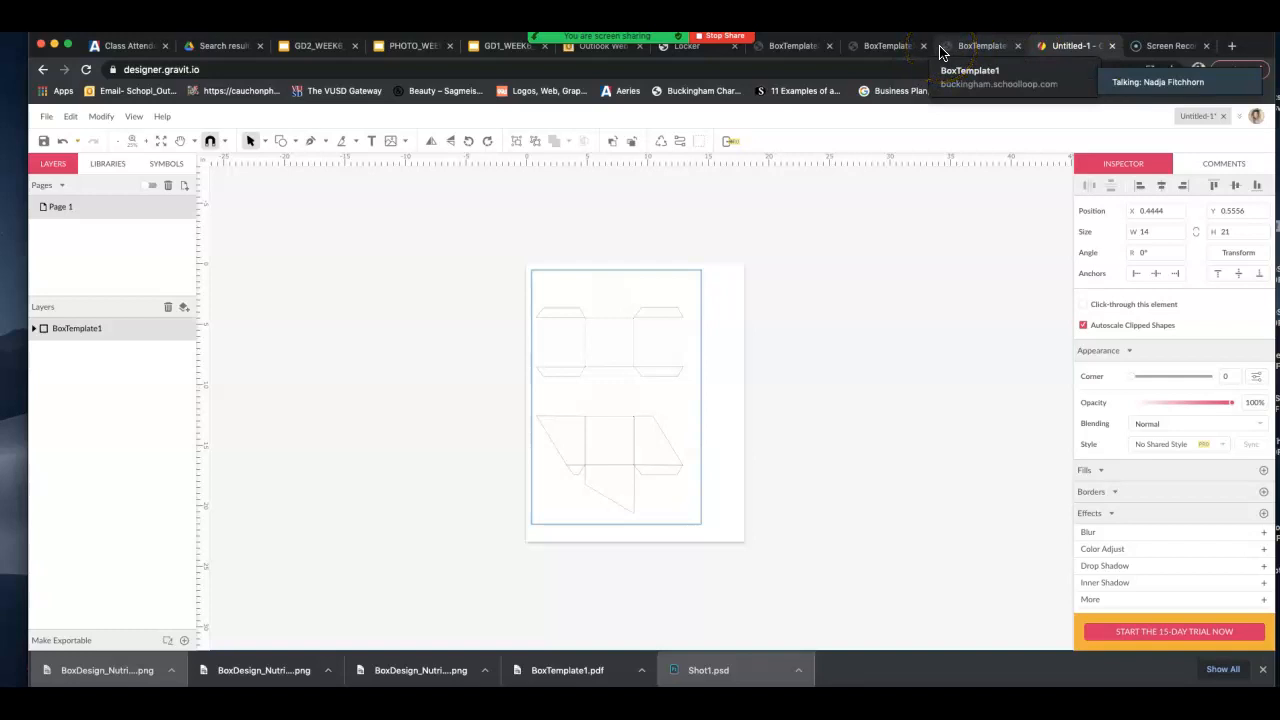
Center the placed box template on the page at position X 2, Y 1
left_click(533, 273)
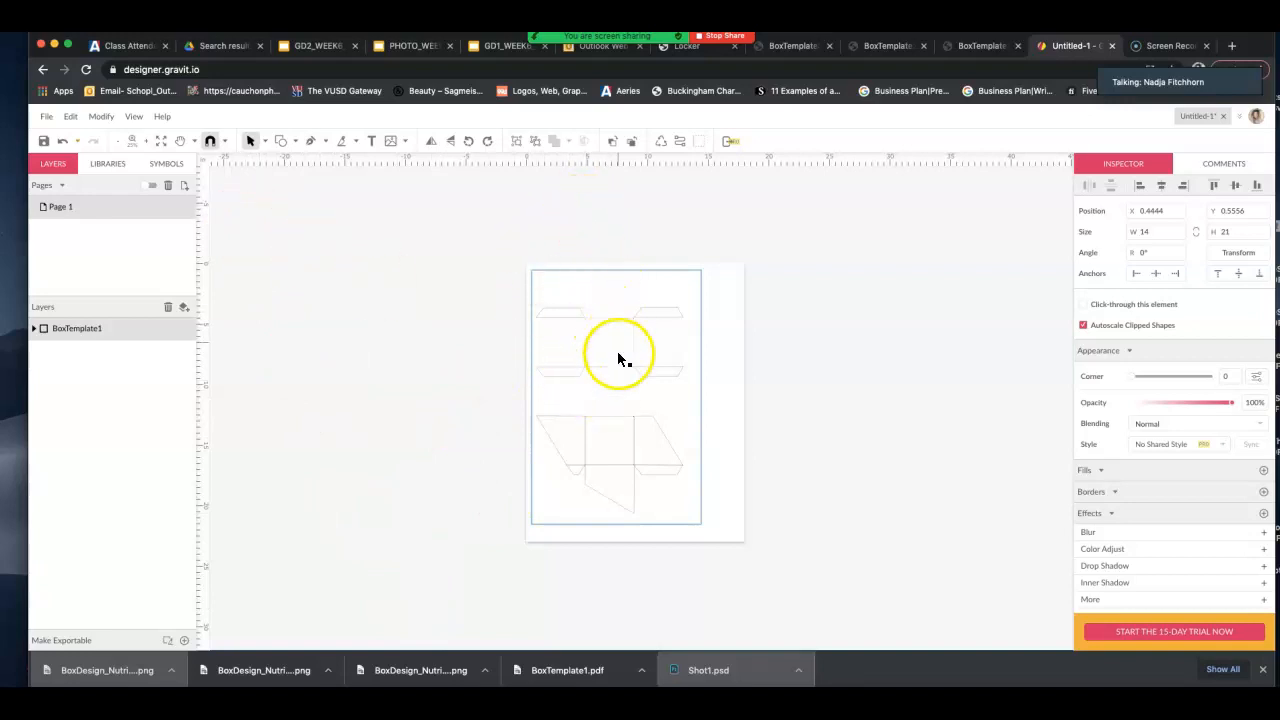
left_click_drag(616, 372, 635, 380)
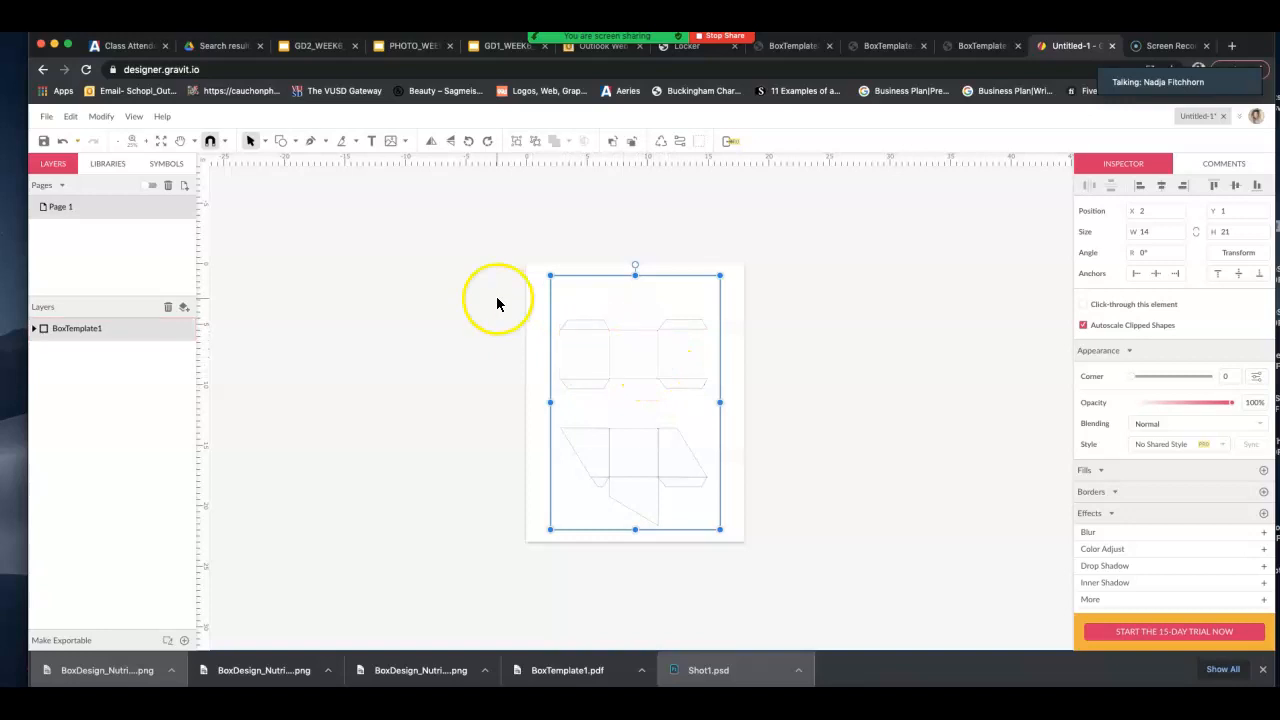
Inspect the individual flap and square paths inside the box template by selecting them one at a time
double_click(603, 330)
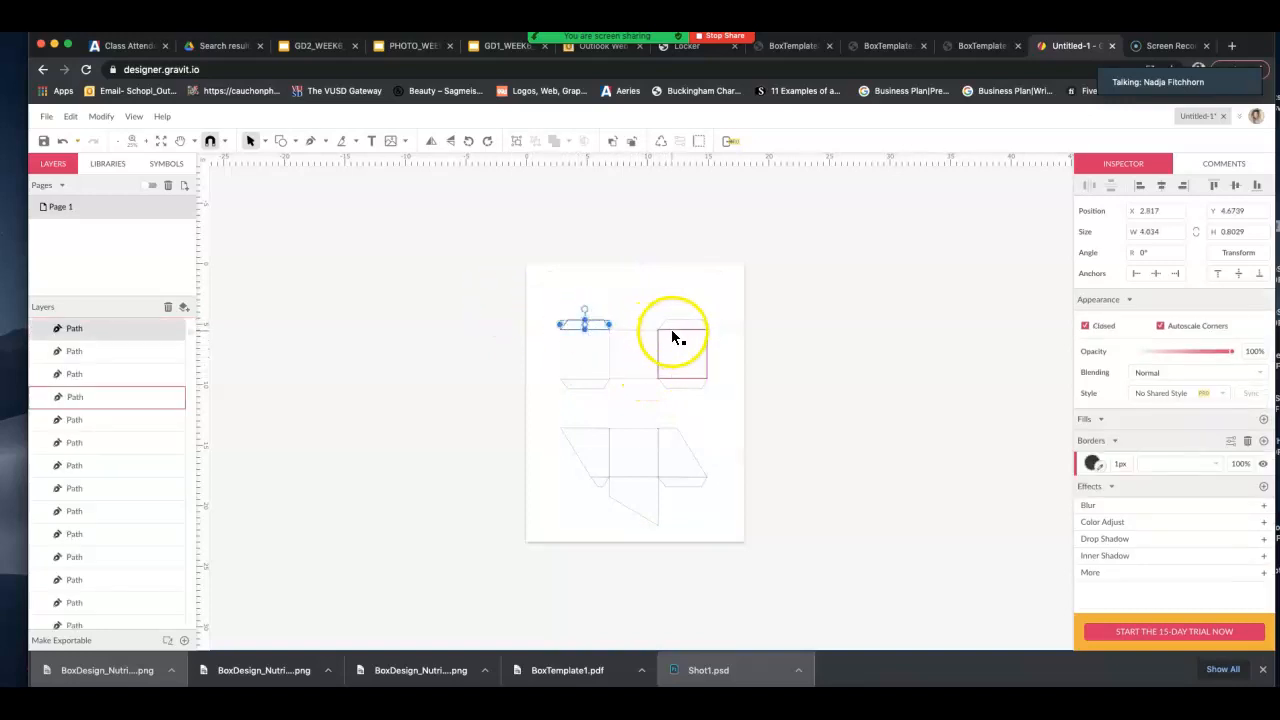
left_click(657, 343)
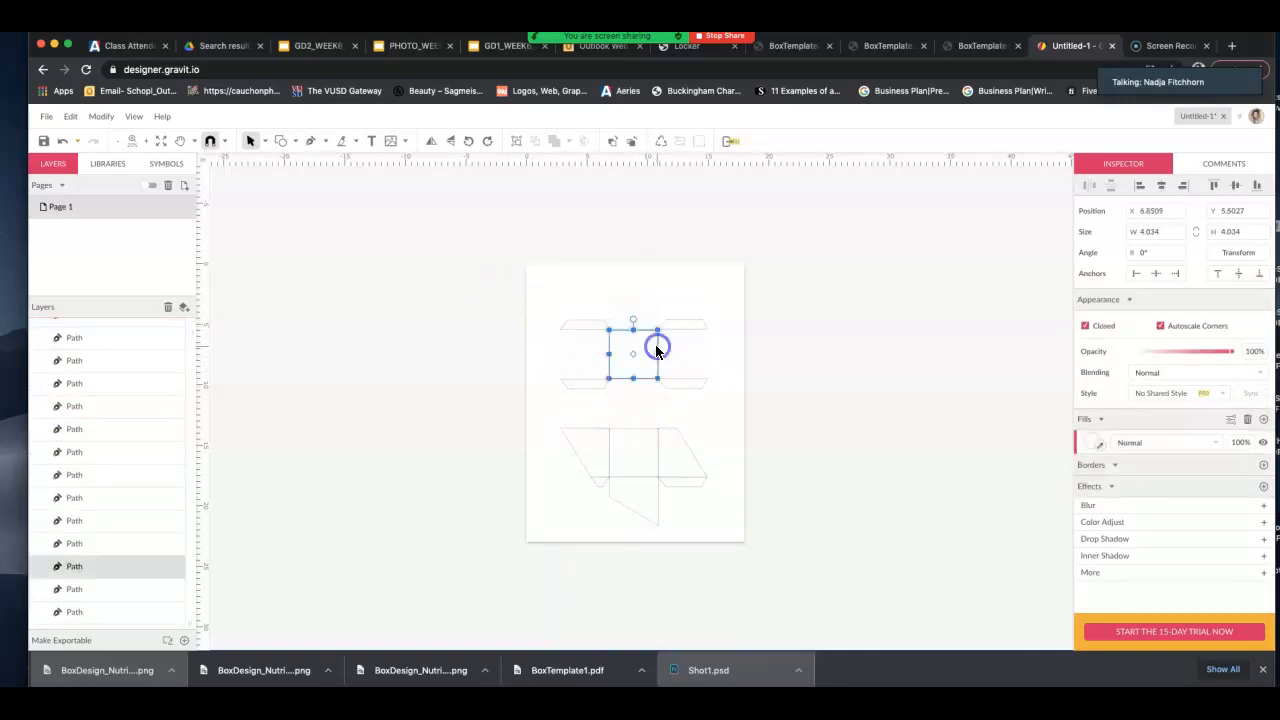
left_click(597, 320)
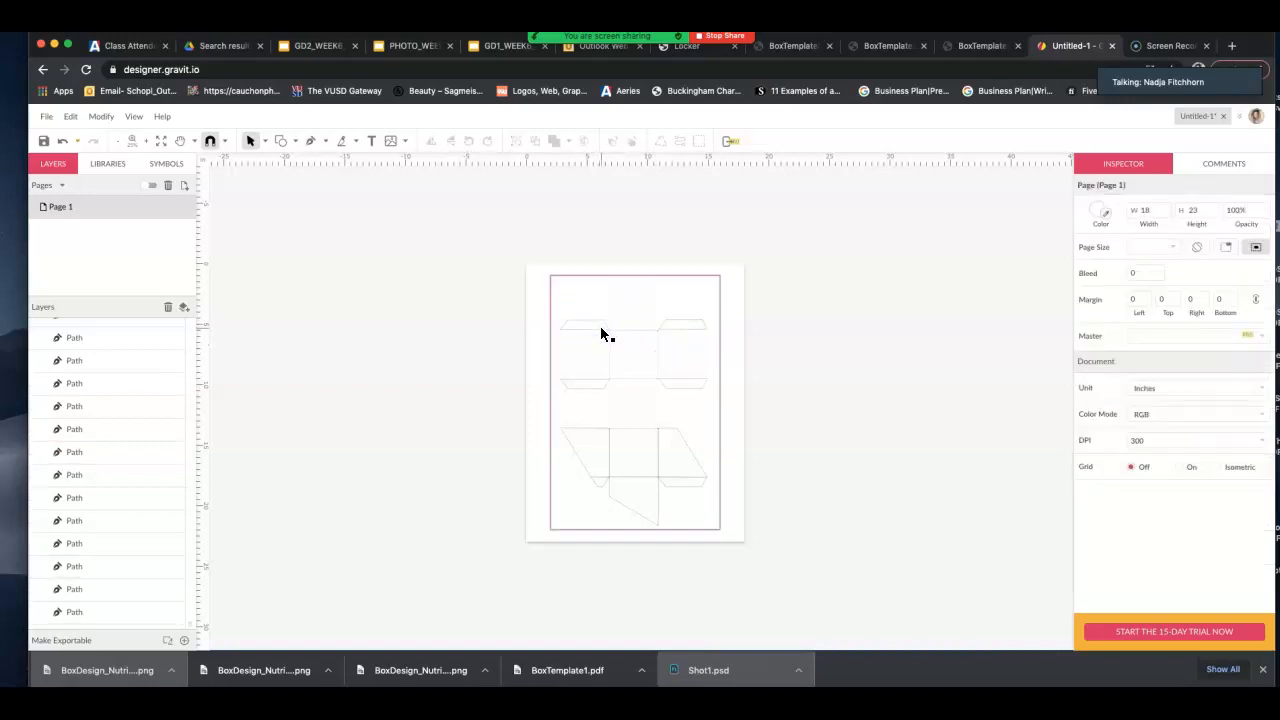
left_click(600, 330)
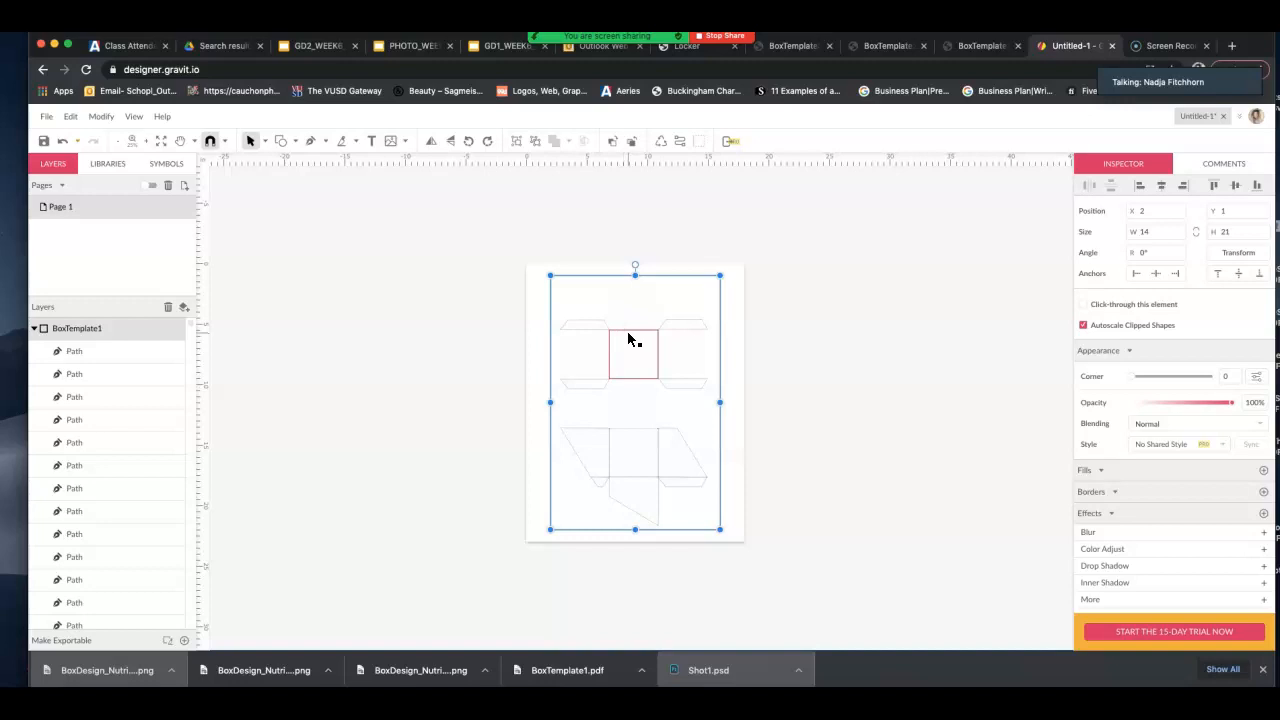
left_click(628, 337)
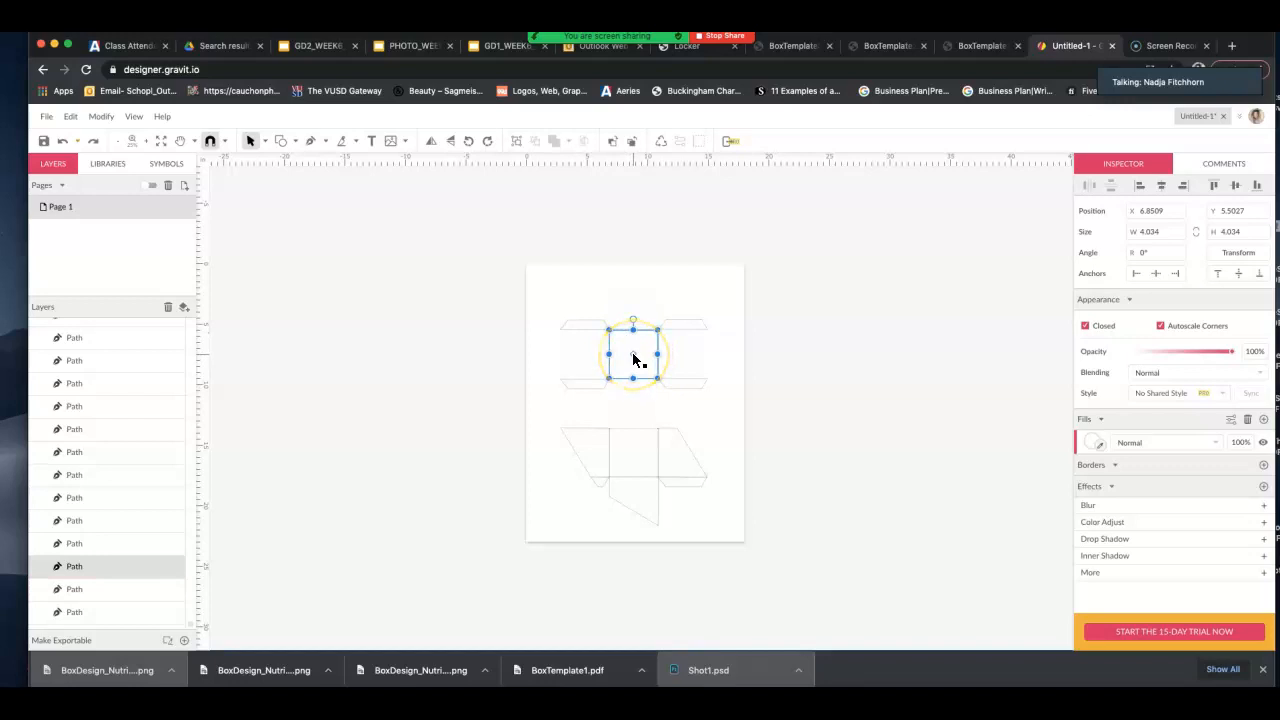
left_click_drag(634, 368, 633, 403)
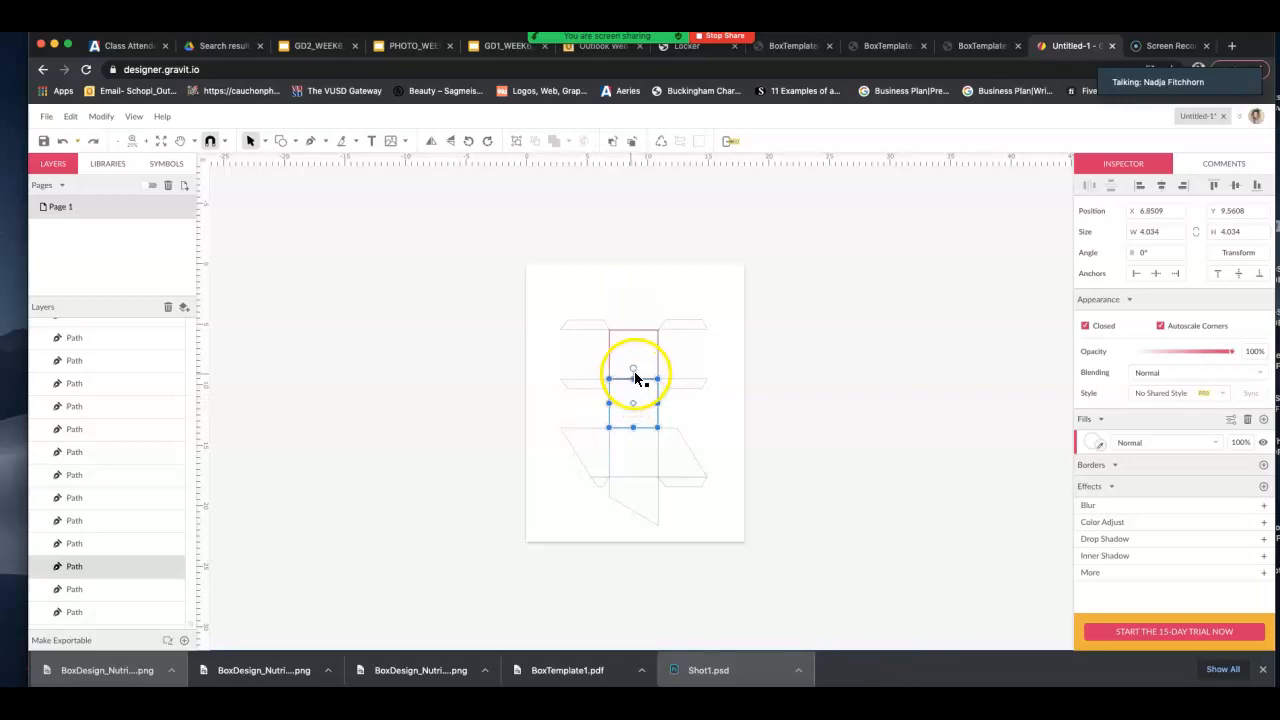
left_click_drag(637, 407, 686, 355)
left_click(649, 412)
left_click(702, 362)
left_click(727, 366)
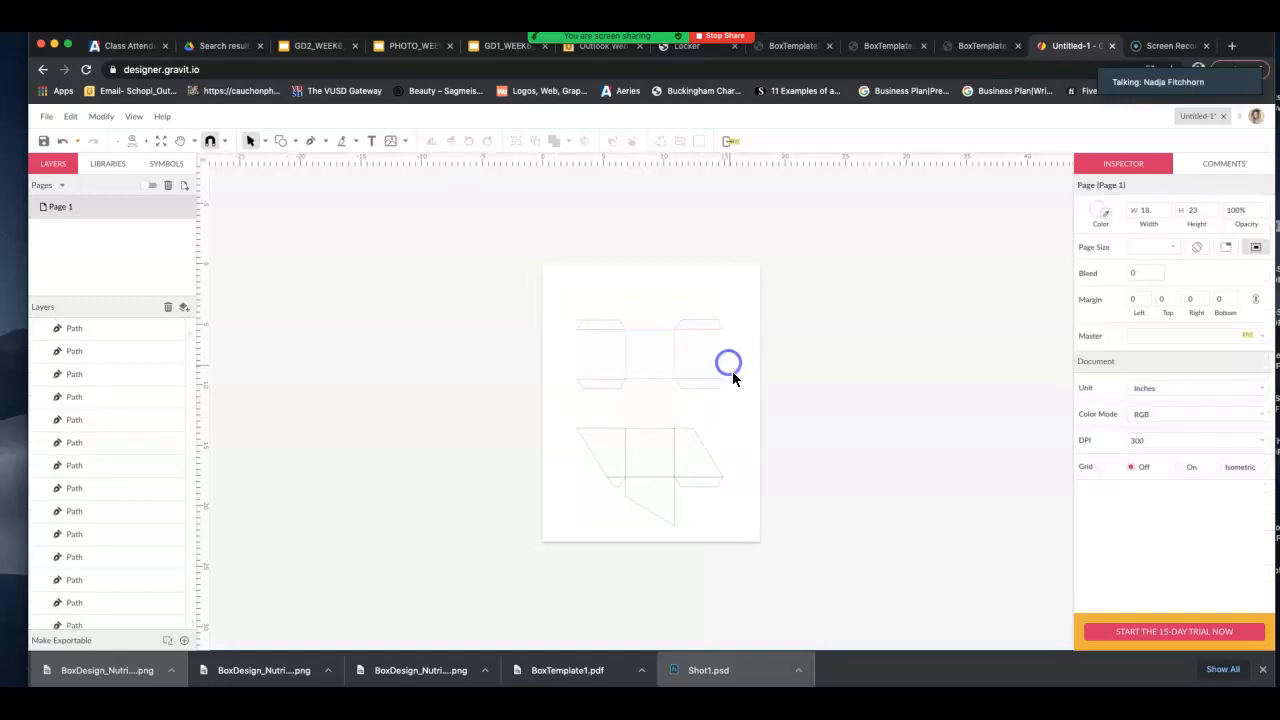
Select the square panel directly below the template's three-square row and examine its fill and border settings
left_click(664, 417)
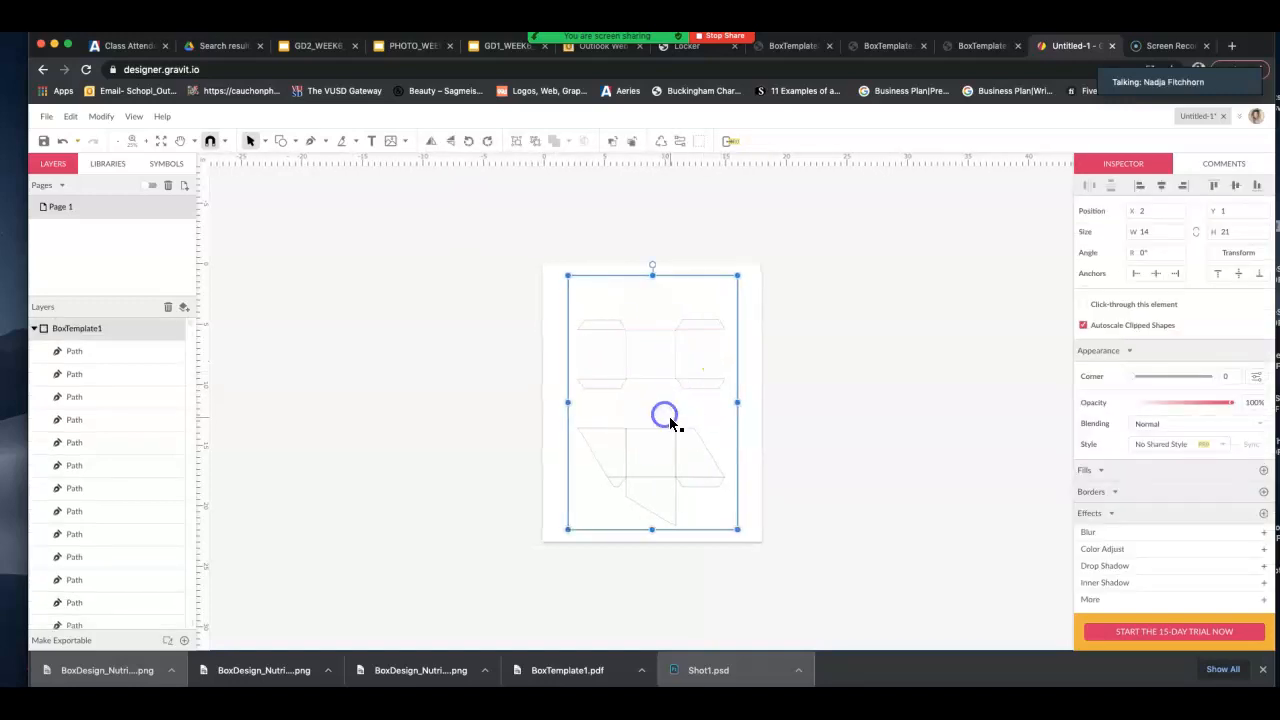
double_click(669, 380)
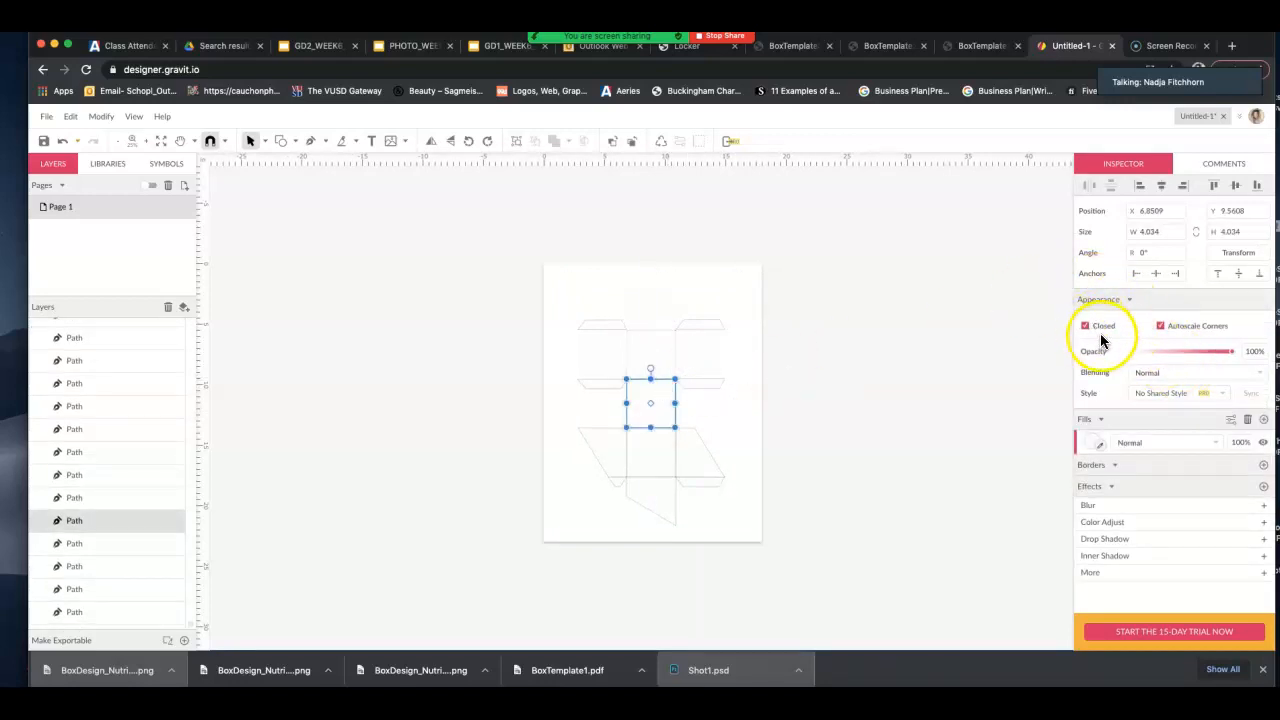
left_click(1114, 465)
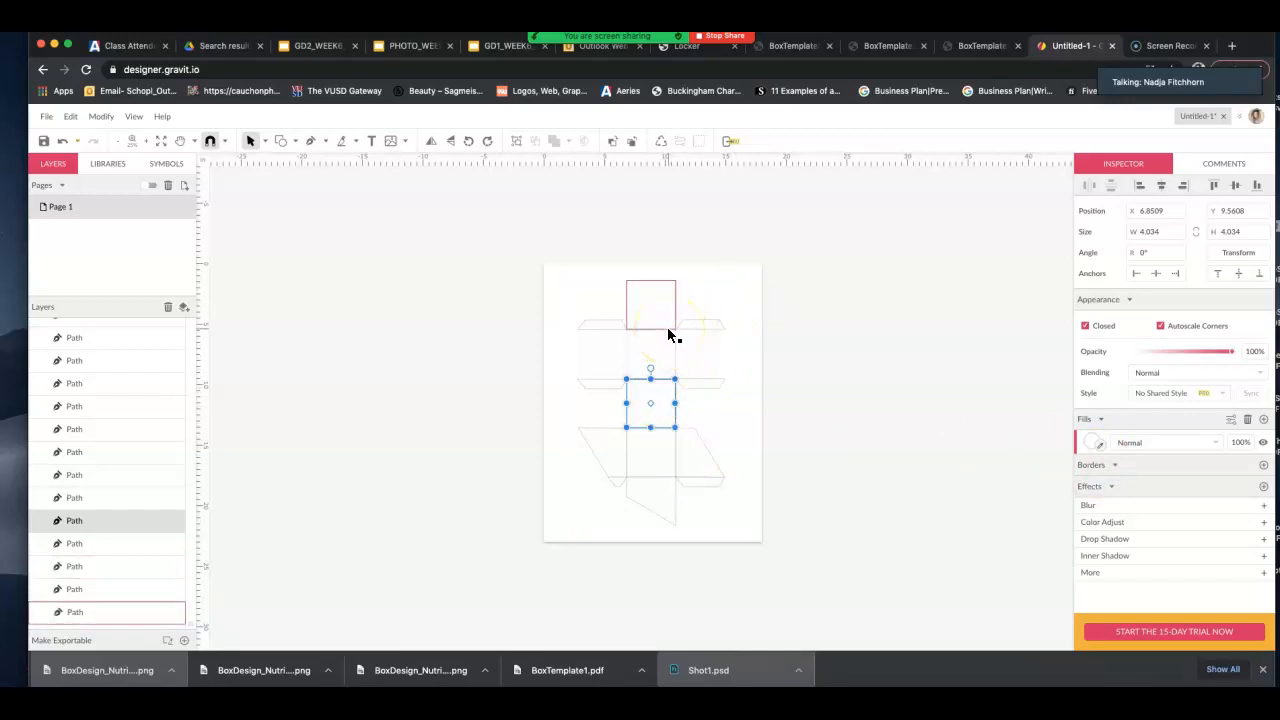
left_click_drag(675, 292, 664, 339)
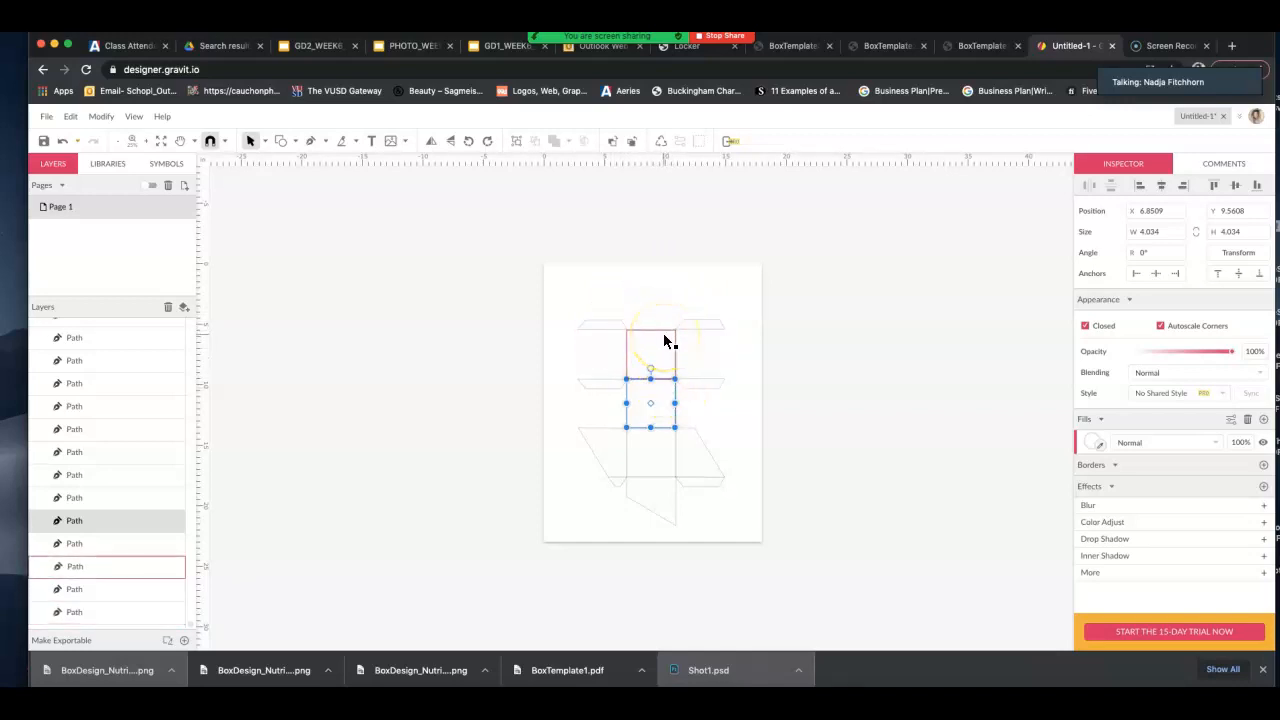
left_click_drag(670, 343, 590, 340)
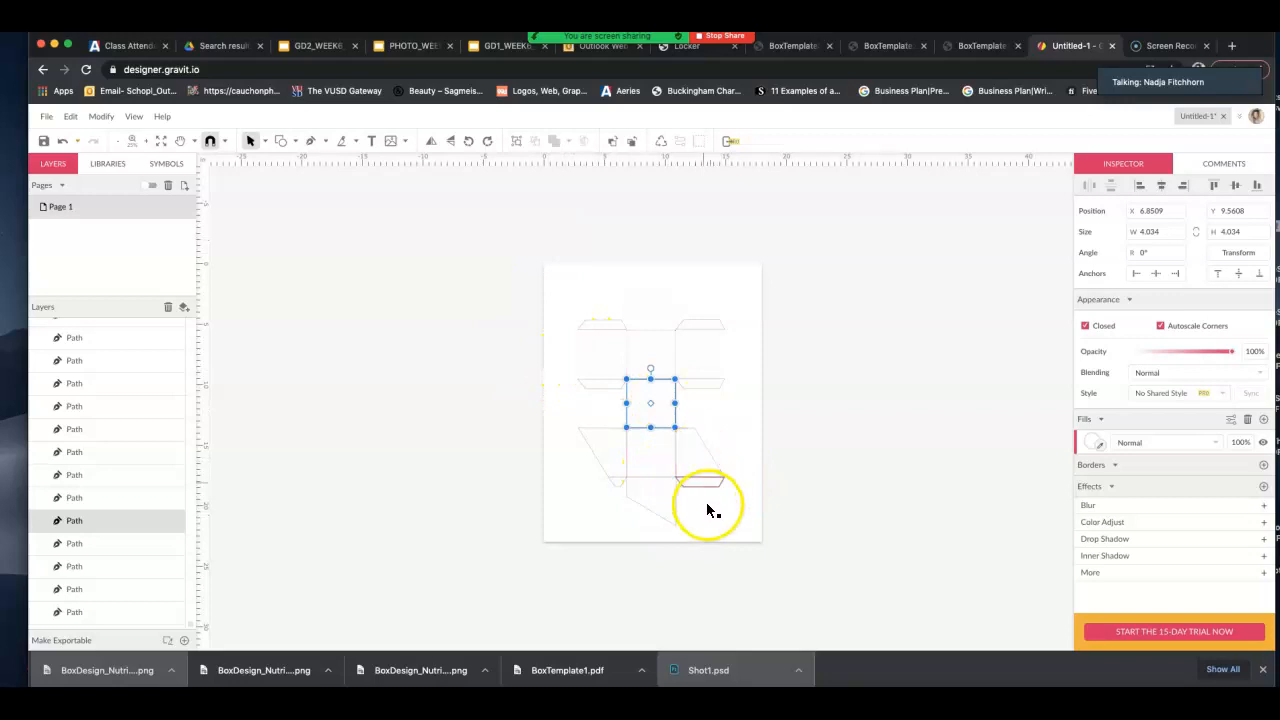
Select together the row of three squares, the square below them, the slanted panel beside the lower square and the bottommost slanted panel
left_click(626, 353)
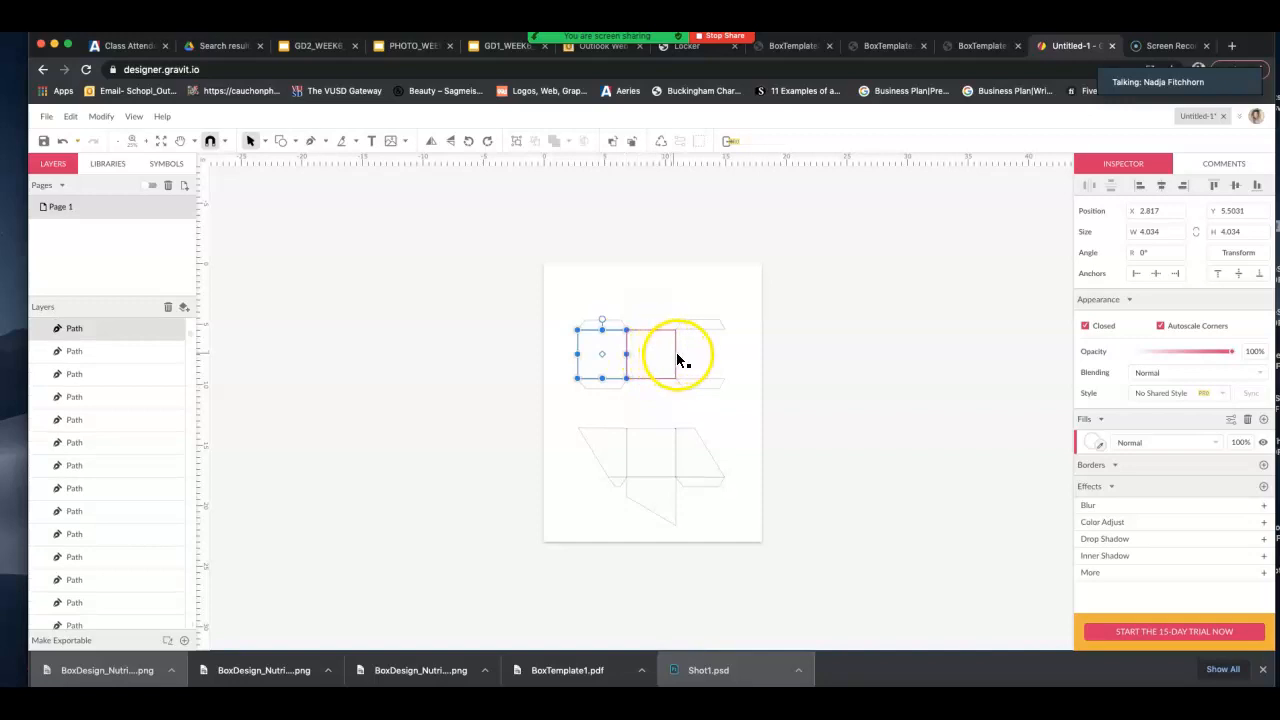
left_click(675, 358, "shift")
left_click(723, 358, "shift")
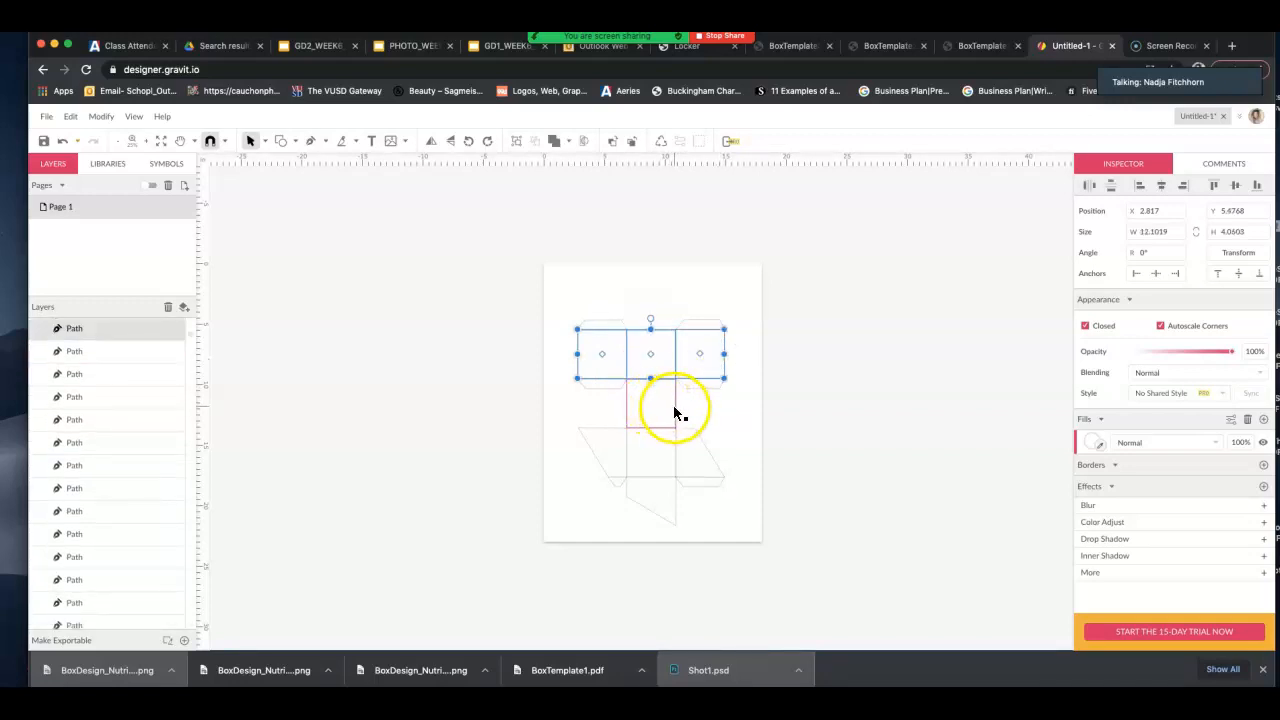
left_click(673, 405, "shift")
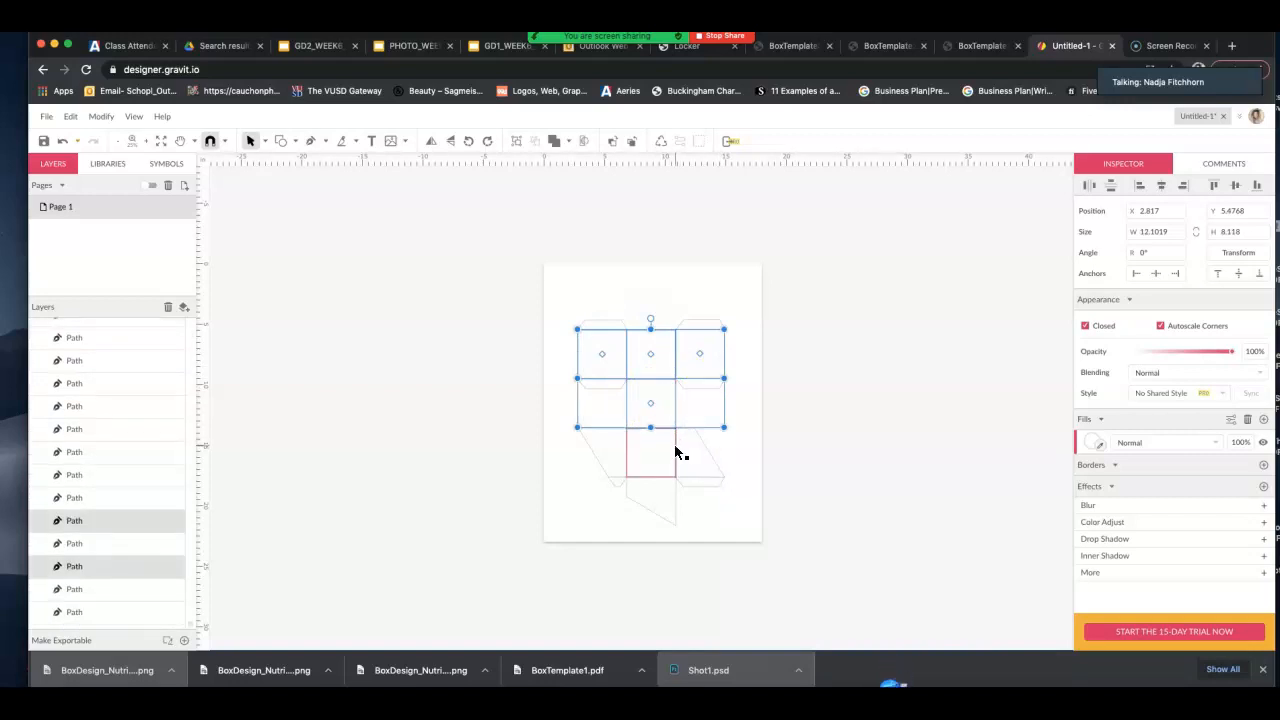
left_click(677, 447, "shift")
left_click(627, 457, "shift")
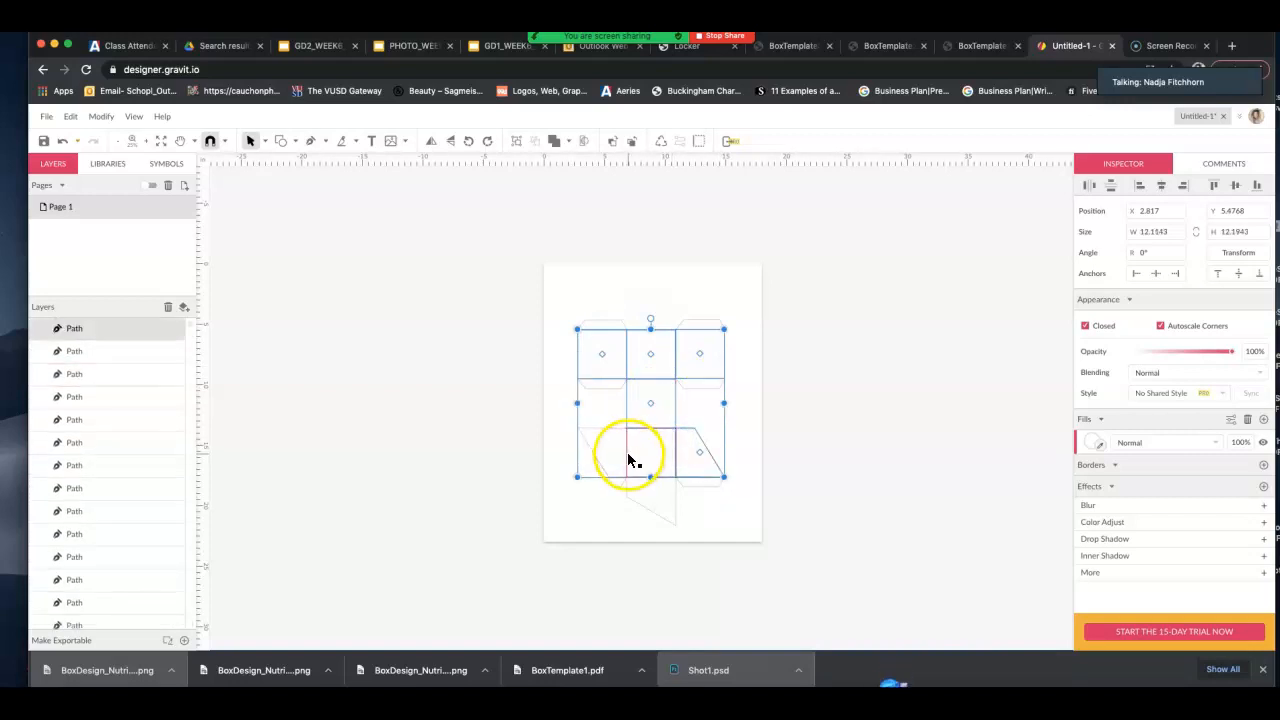
left_click(614, 458, "shift")
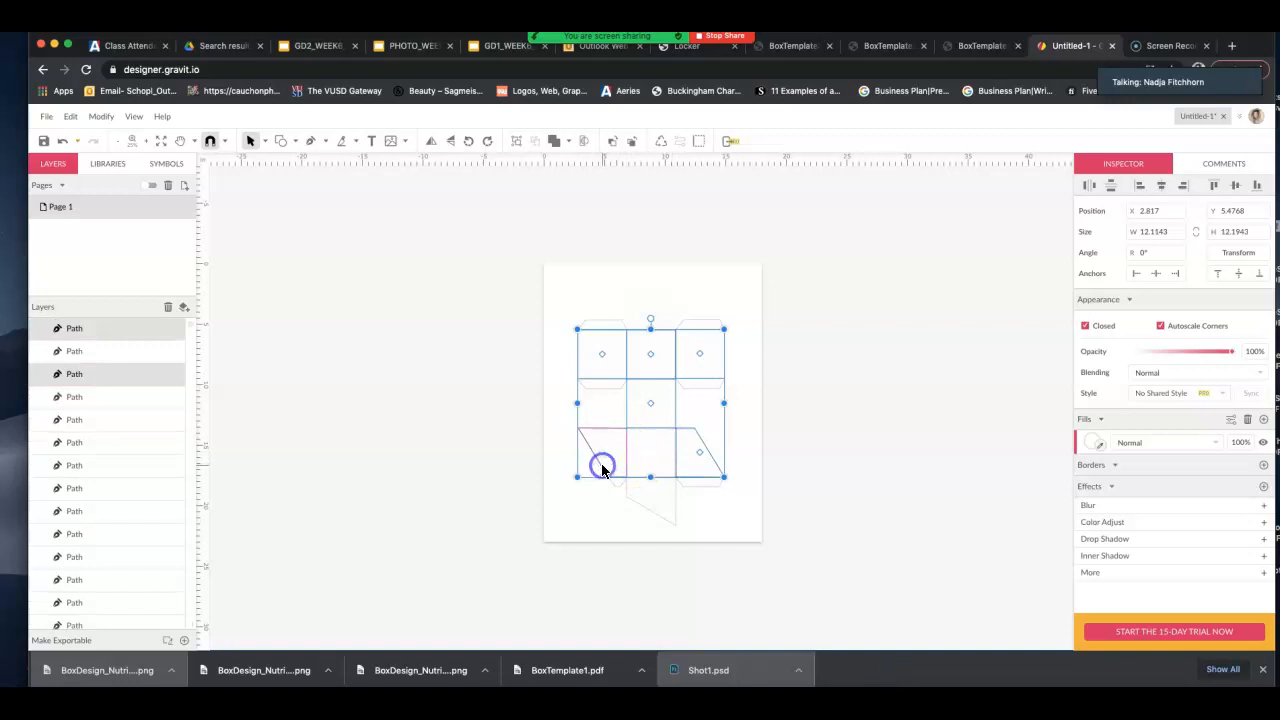
left_click(634, 503, "shift")
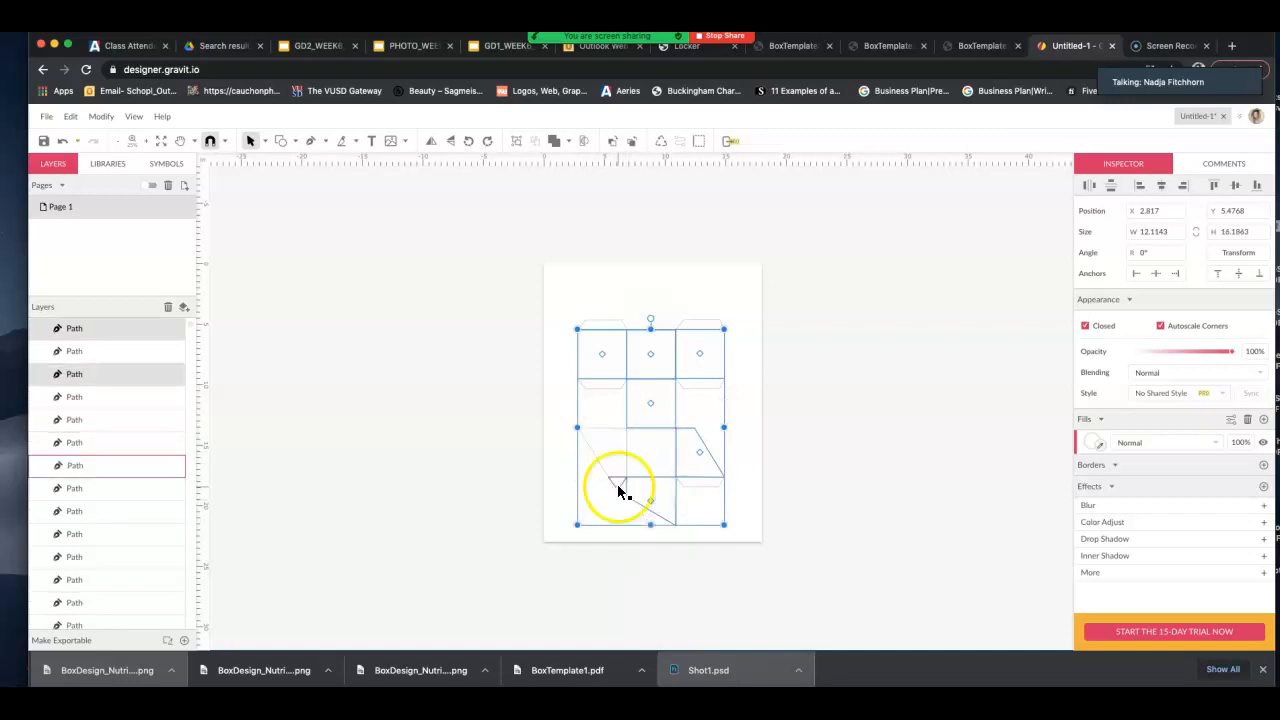
Add the remaining slanted panel, all the glue flaps and the topmost square to the multiple selection
left_click(617, 484, "shift")
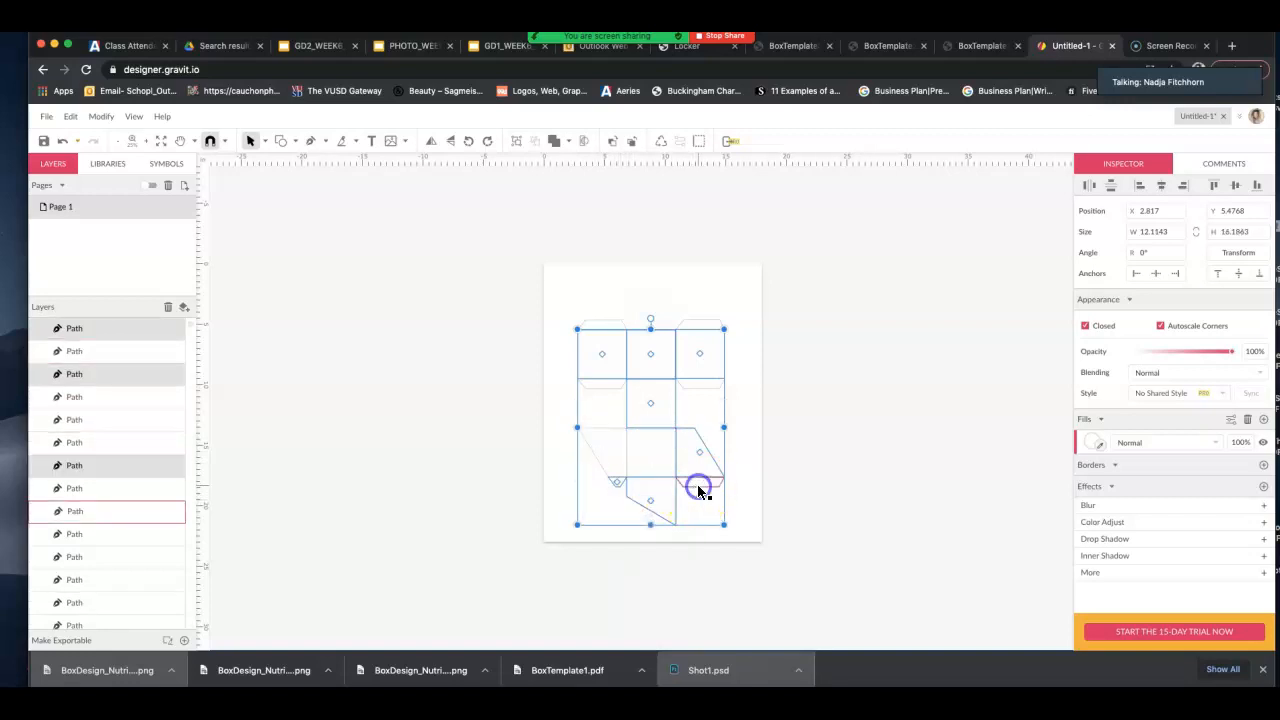
left_click(699, 490, "shift")
left_click(603, 468, "shift")
left_click(606, 391, "shift")
left_click(705, 393, "shift")
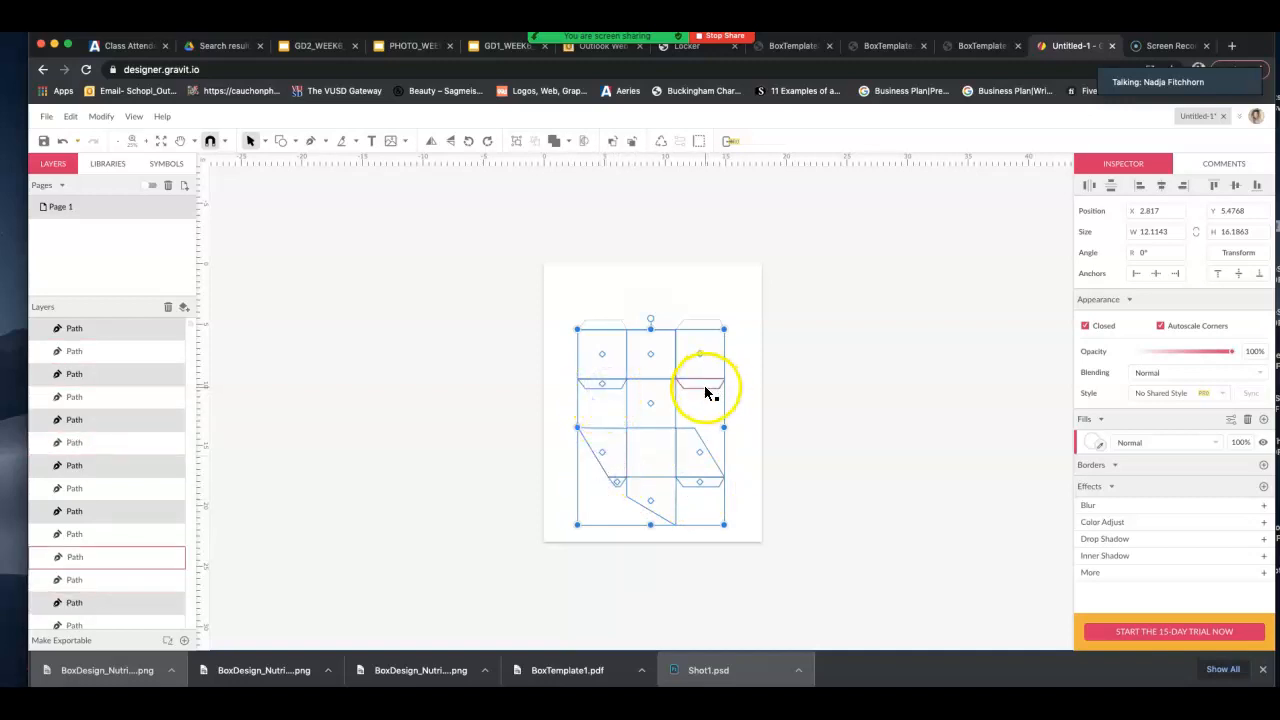
left_click(707, 321, "shift")
left_click(615, 322, "shift")
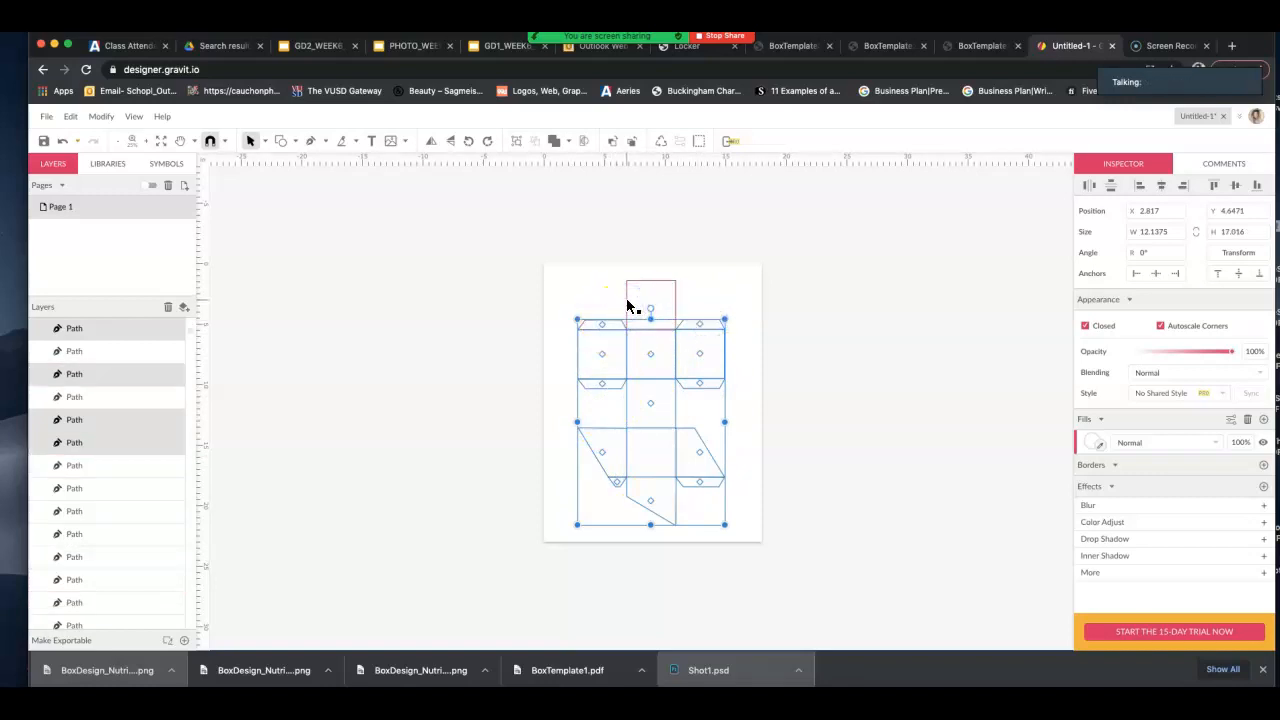
left_click(628, 304, "shift")
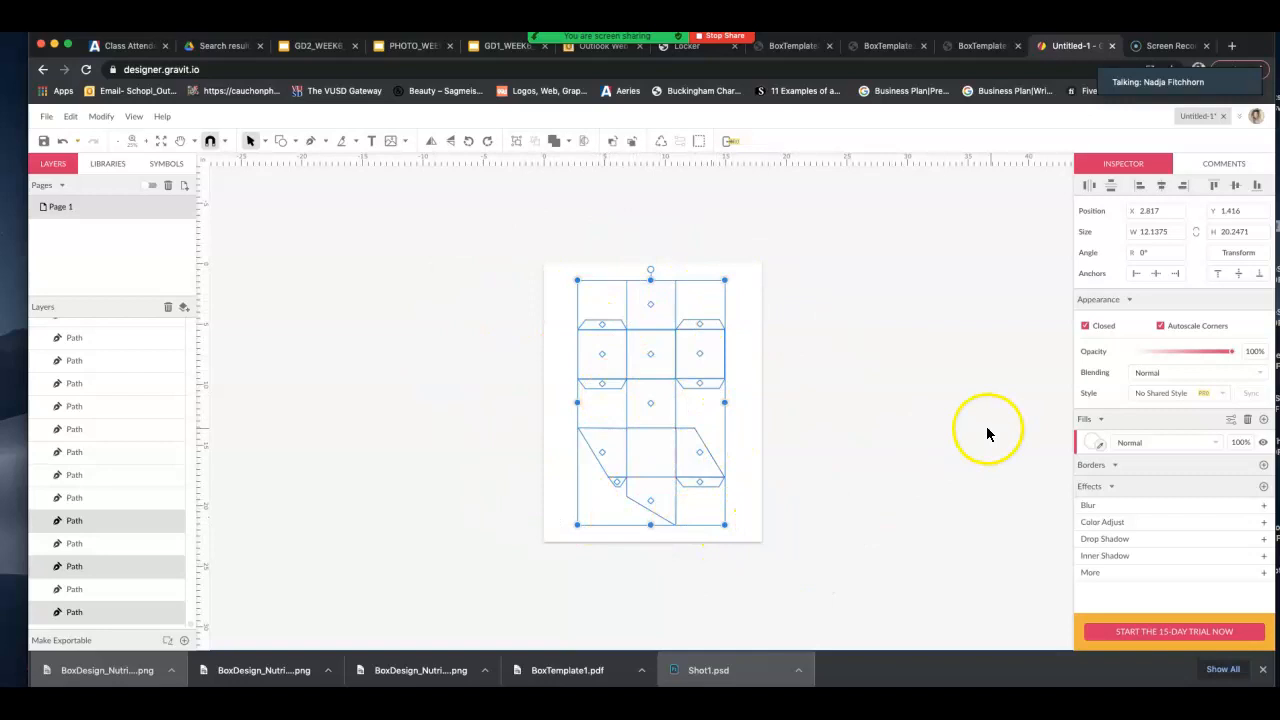
Fill the selected box panels with the light pink colour #EAC2EA
left_click(1092, 443)
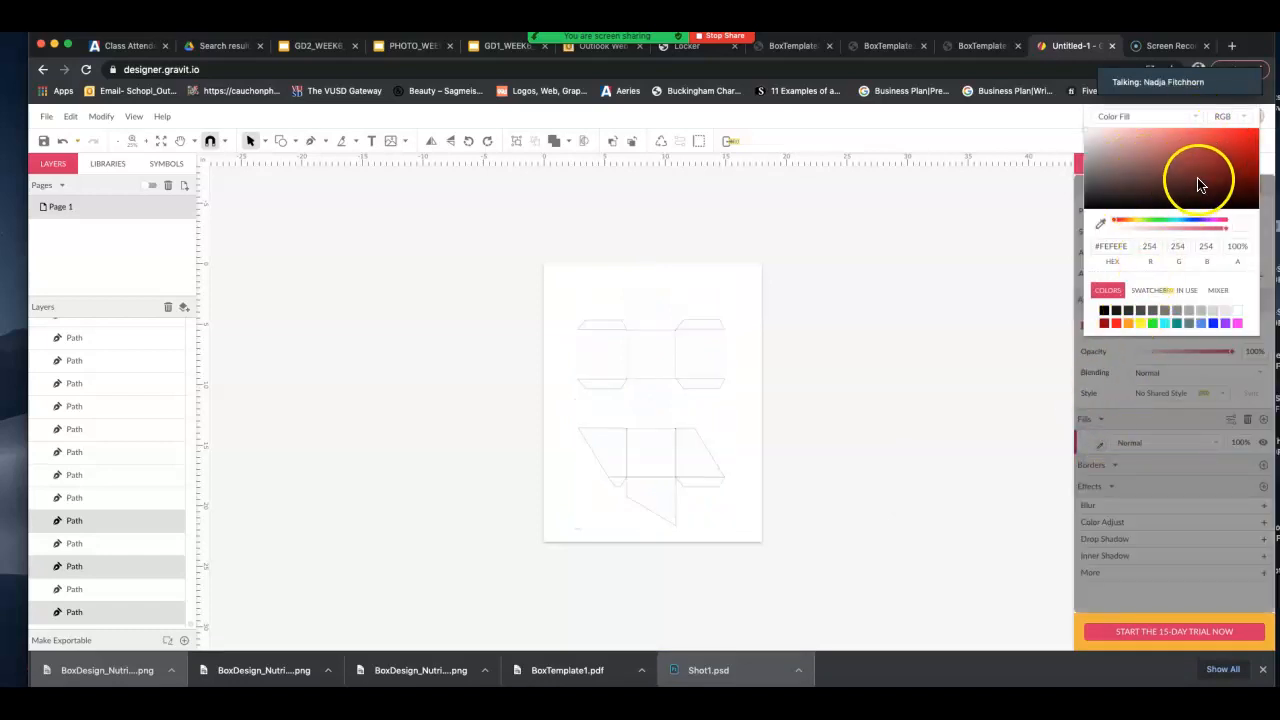
left_click(1237, 323)
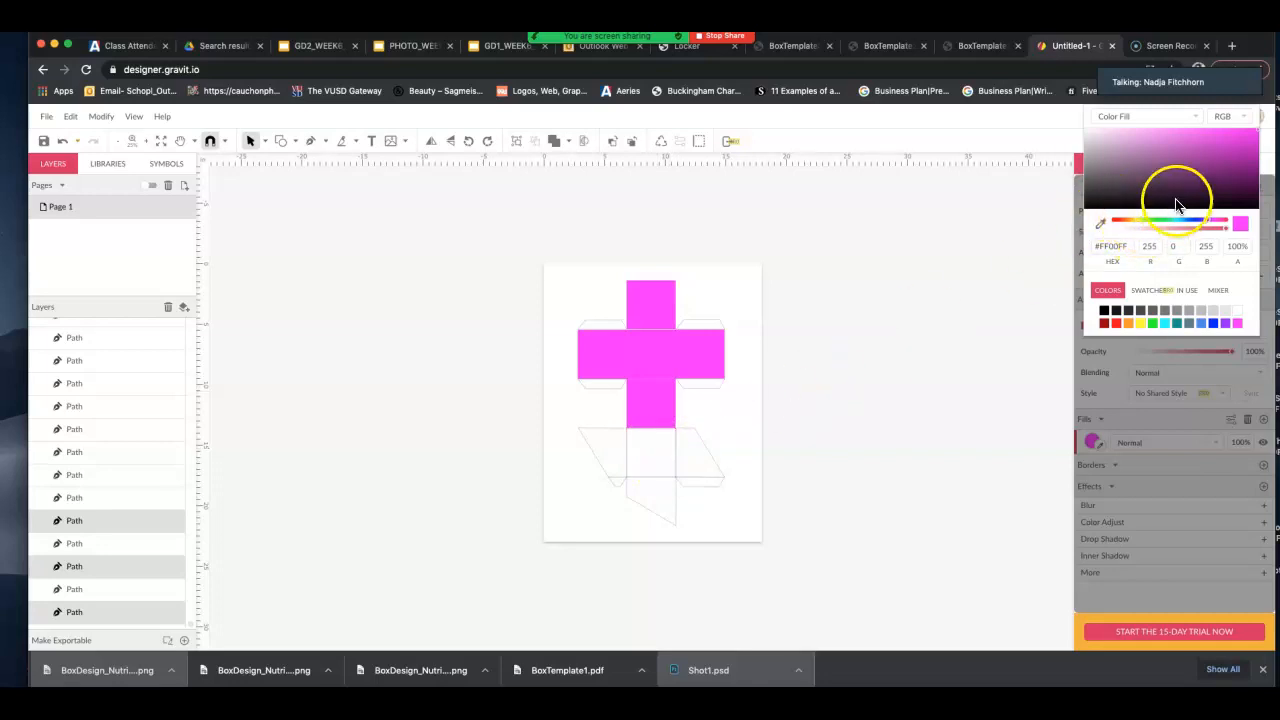
left_click(1114, 136)
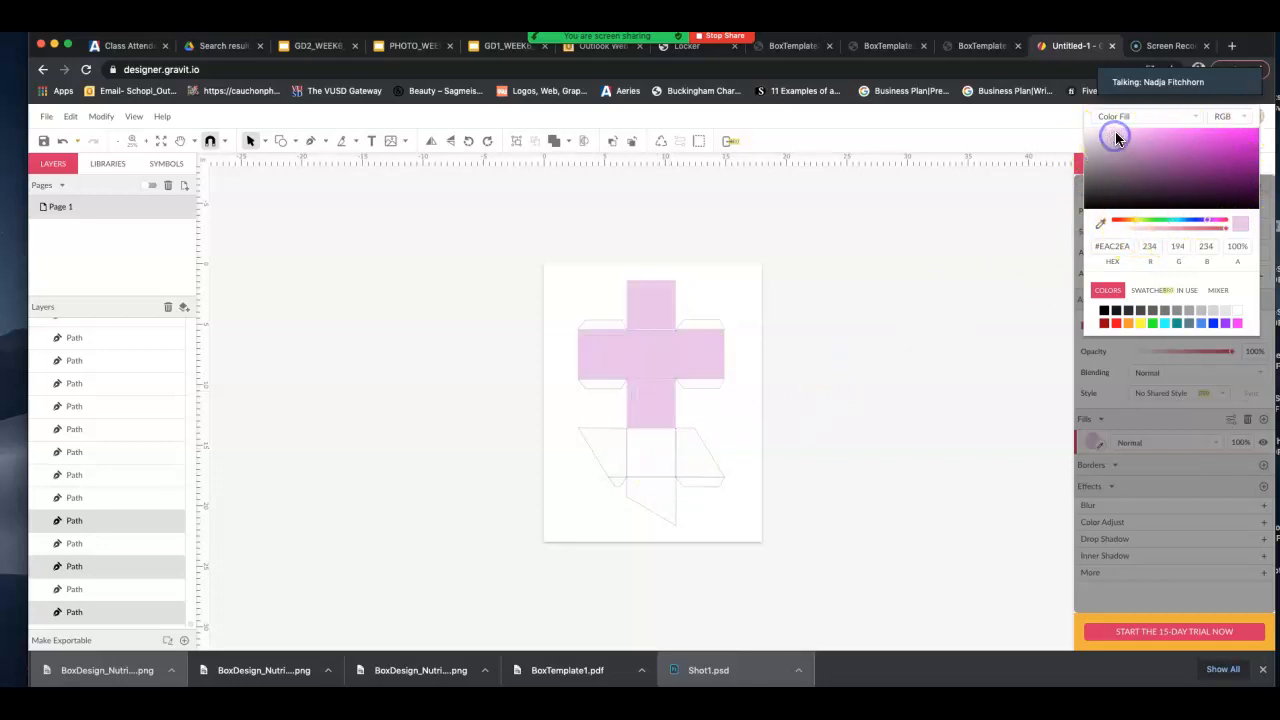
left_click(706, 322)
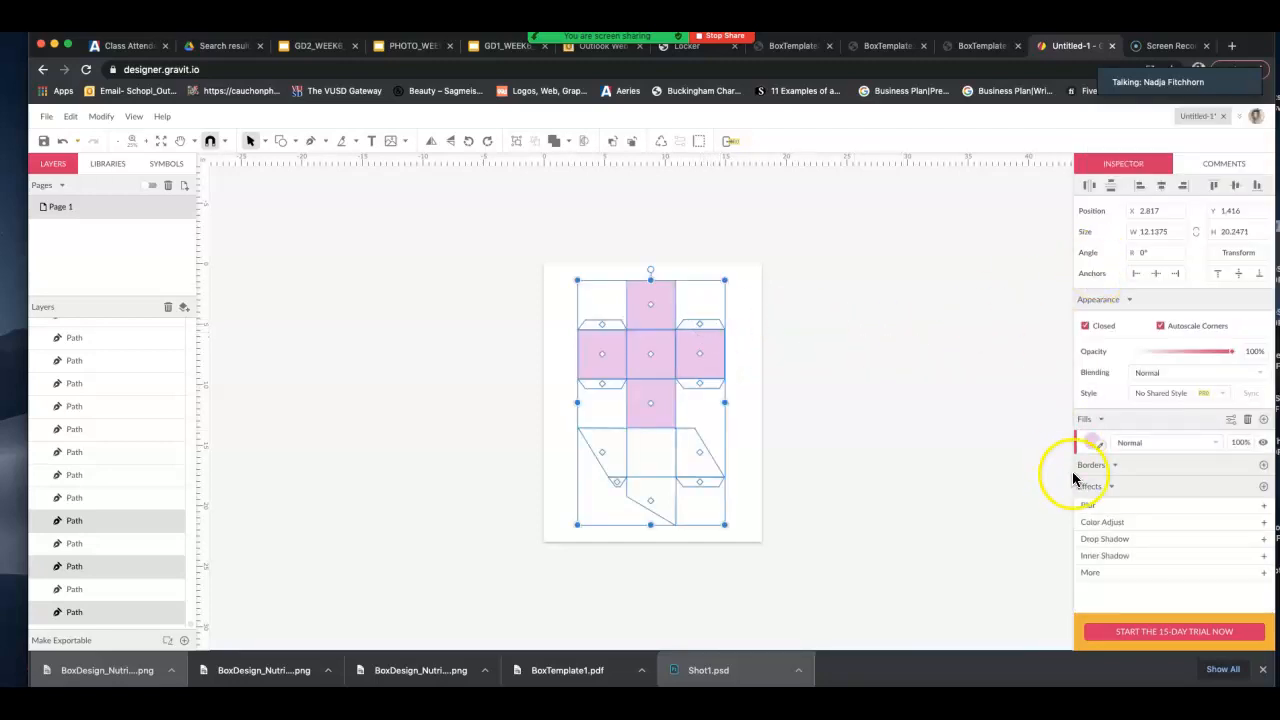
left_click(1091, 445)
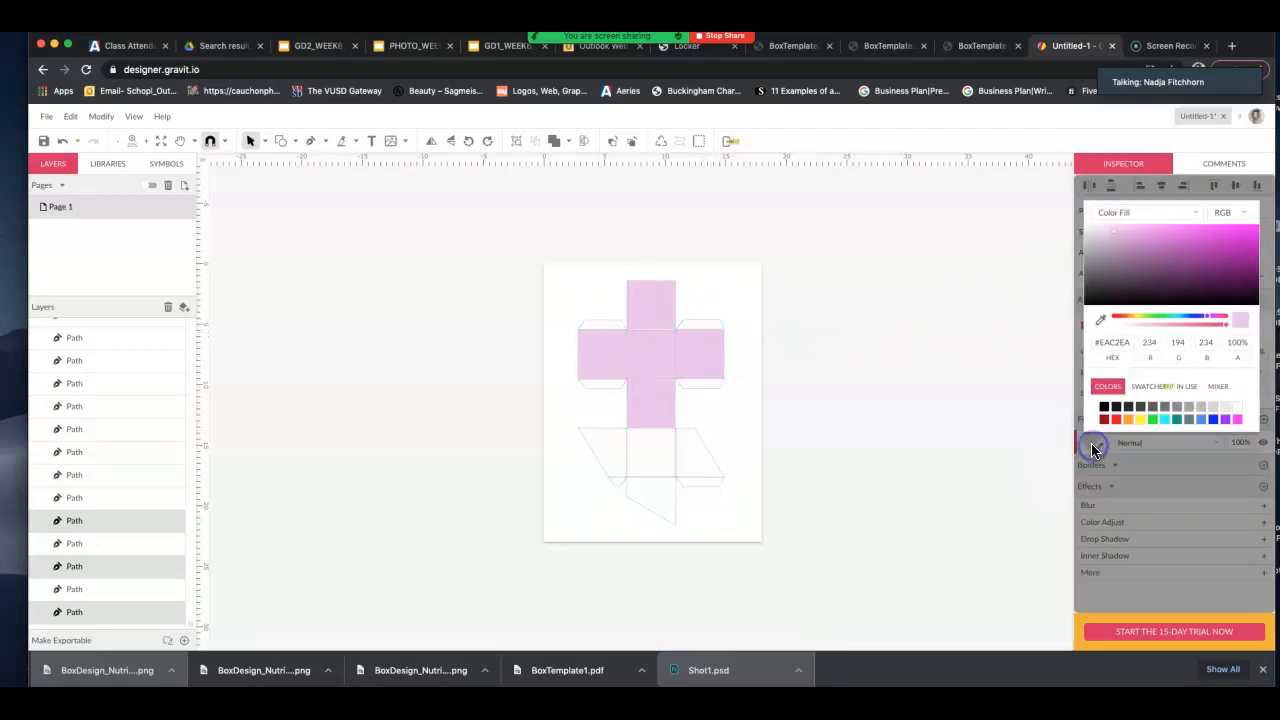
left_click(712, 460)
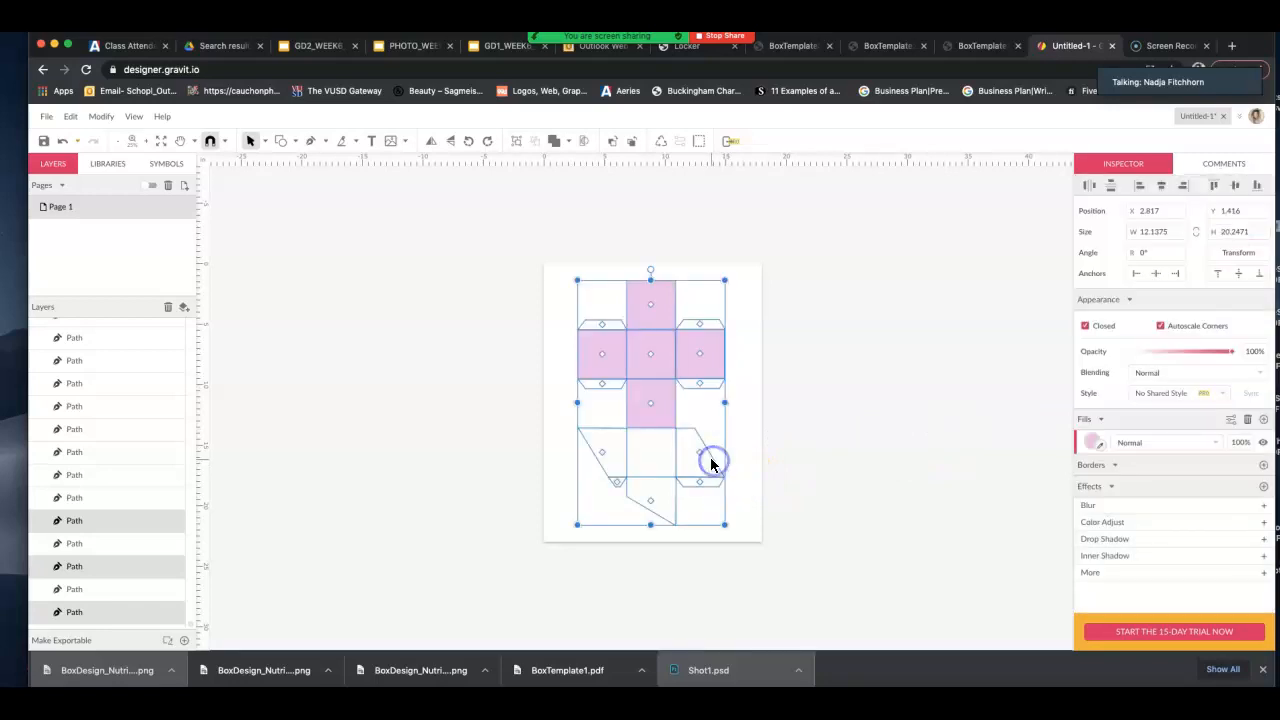
Select the white square panel below the pink cross, set its fill to 37% opacity and choose magenta as its colour
left_click(677, 471)
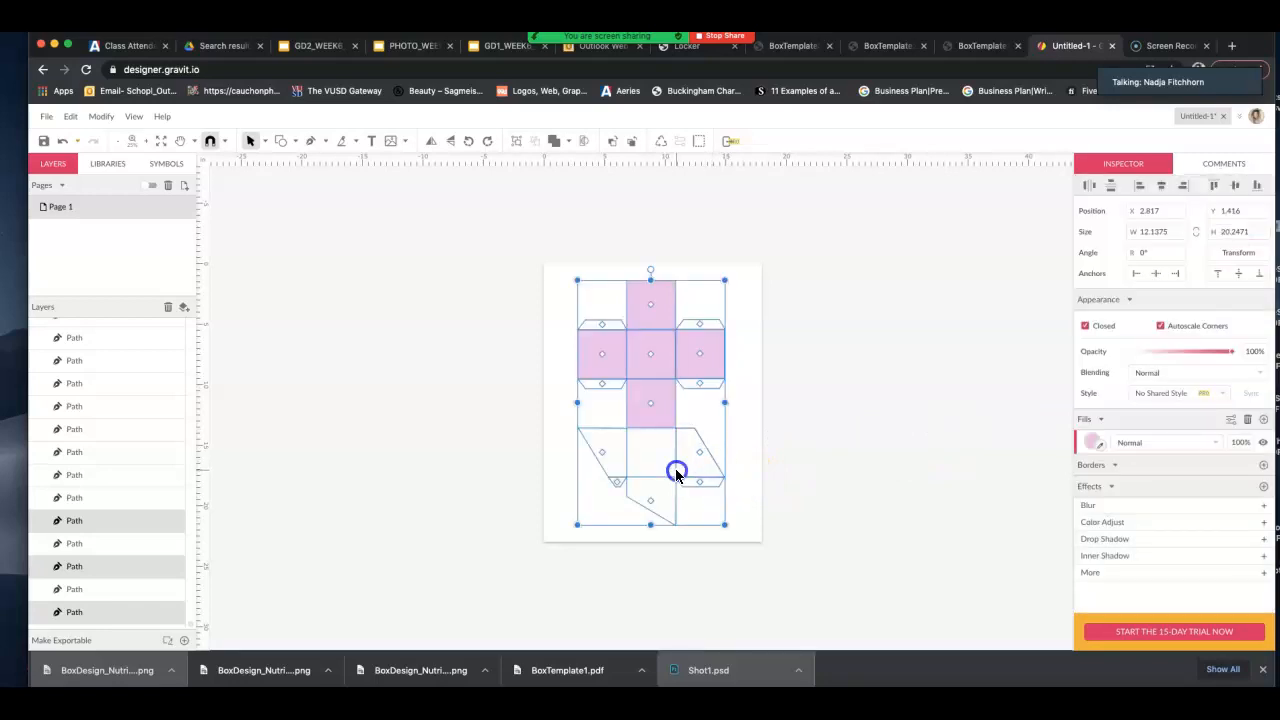
left_click_drag(677, 471, 674, 470)
left_click(674, 471)
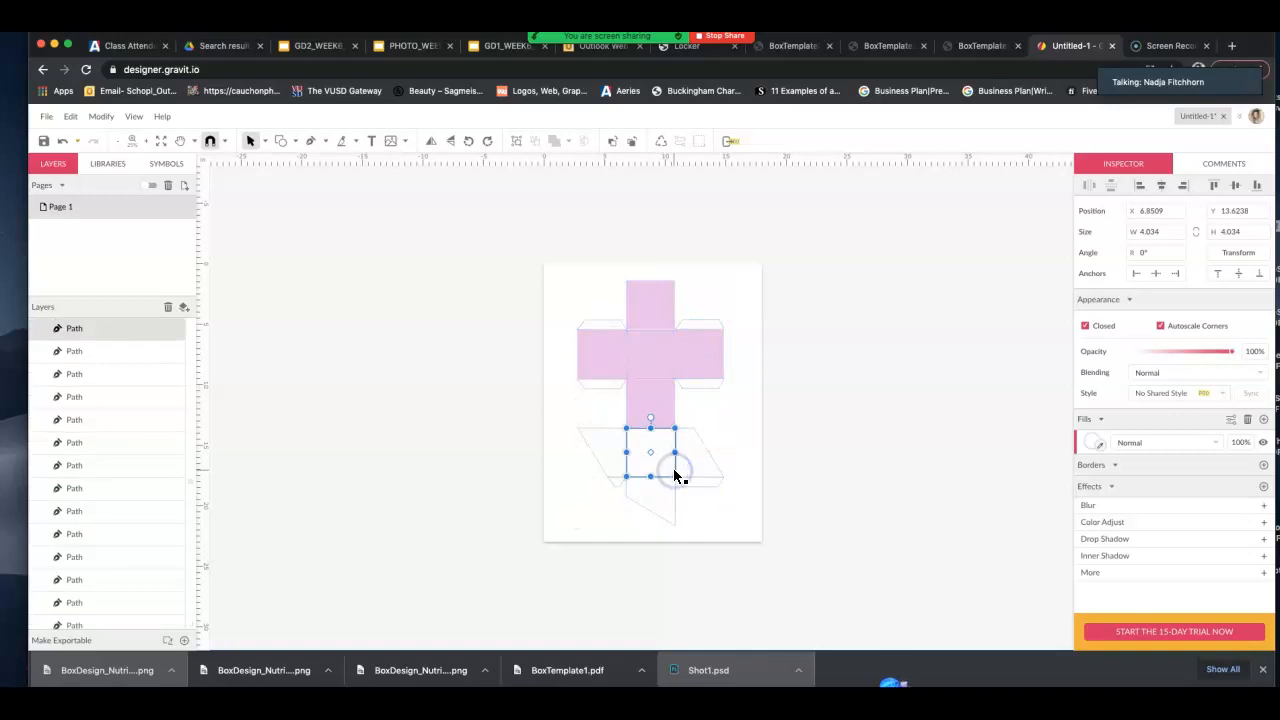
left_click(1090, 443)
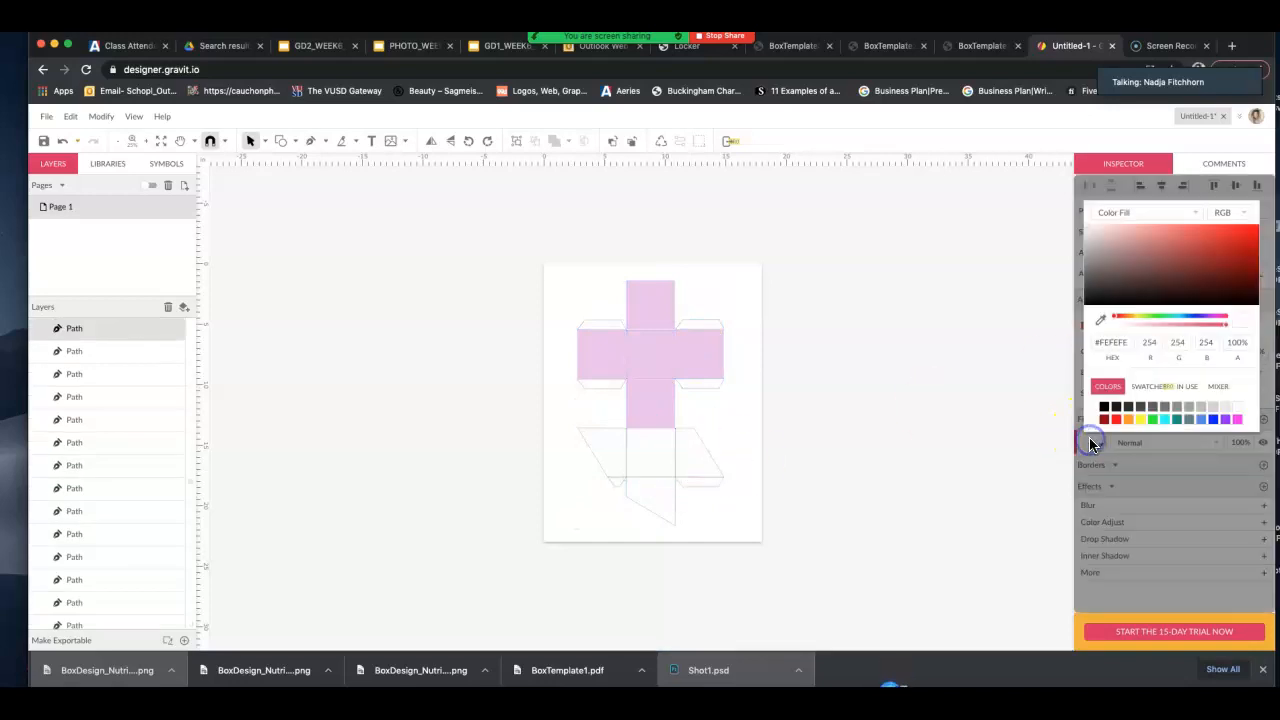
left_click(1154, 323)
left_click(675, 470)
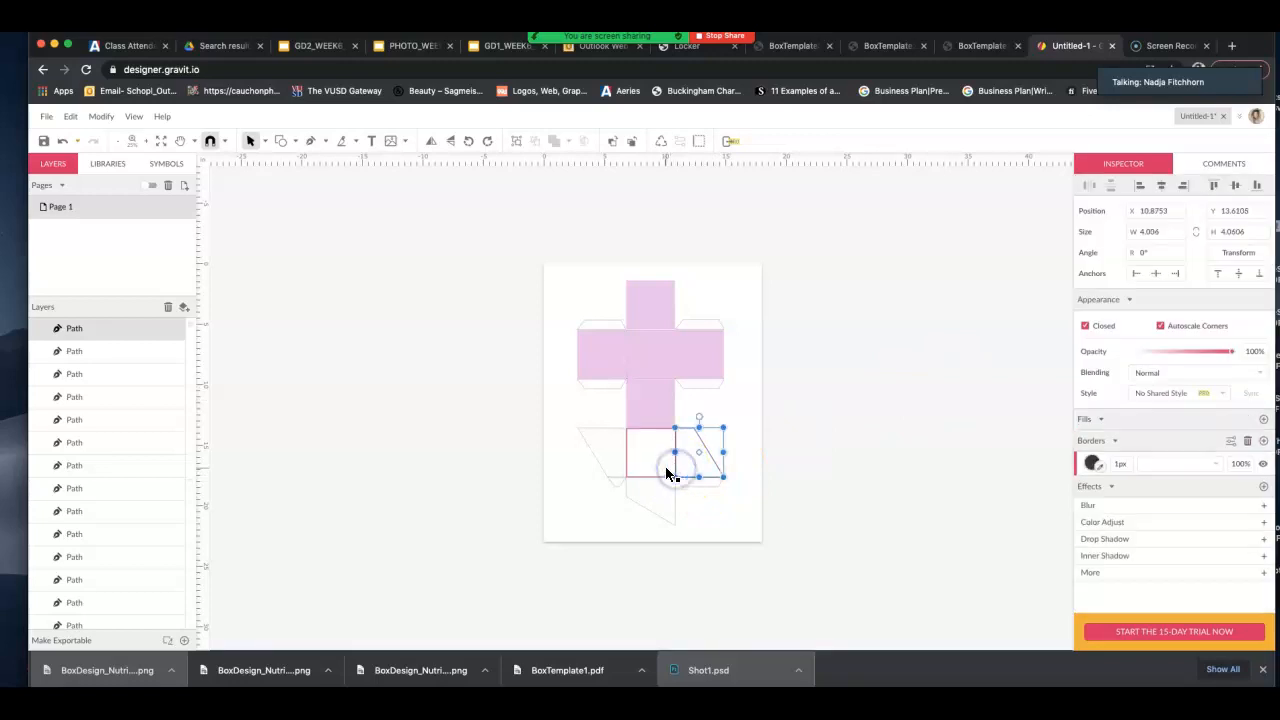
left_click(665, 466)
left_click(1090, 442)
left_click(1237, 420)
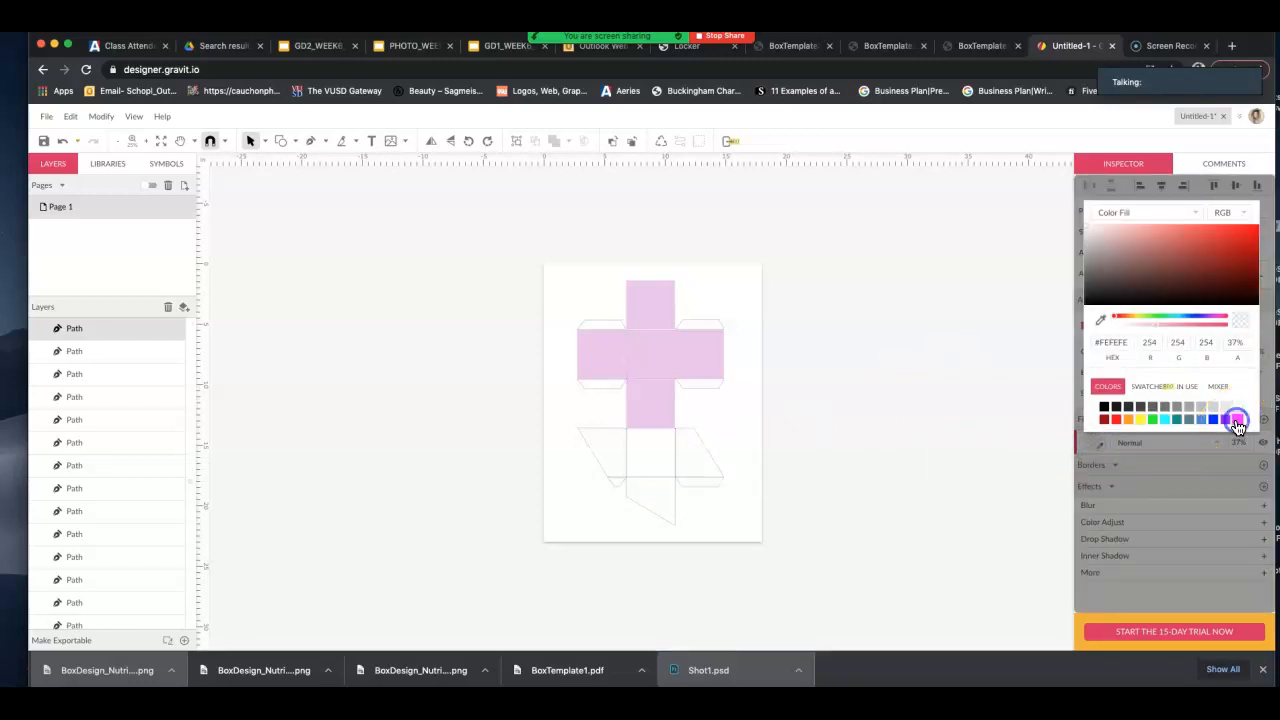
Undo the magenta fill on the square panel below the pink cross and deselect everything
left_click(930, 432)
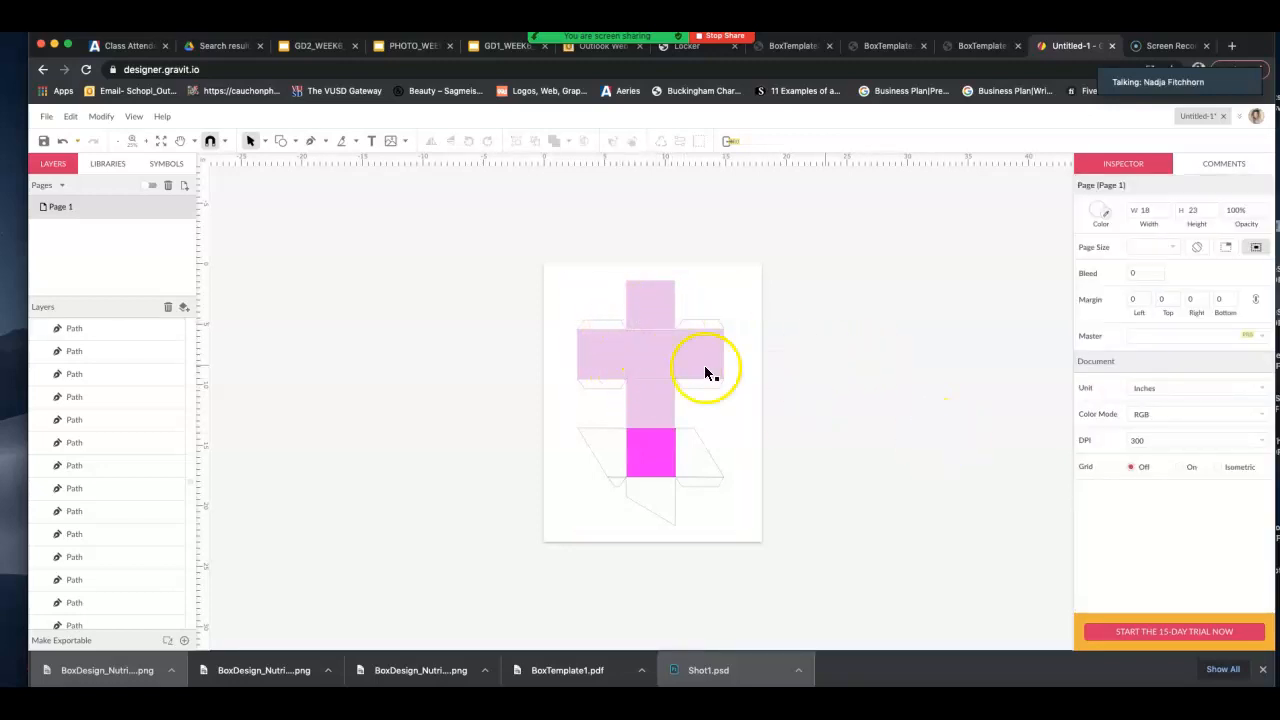
left_click(655, 455)
left_click(655, 455)
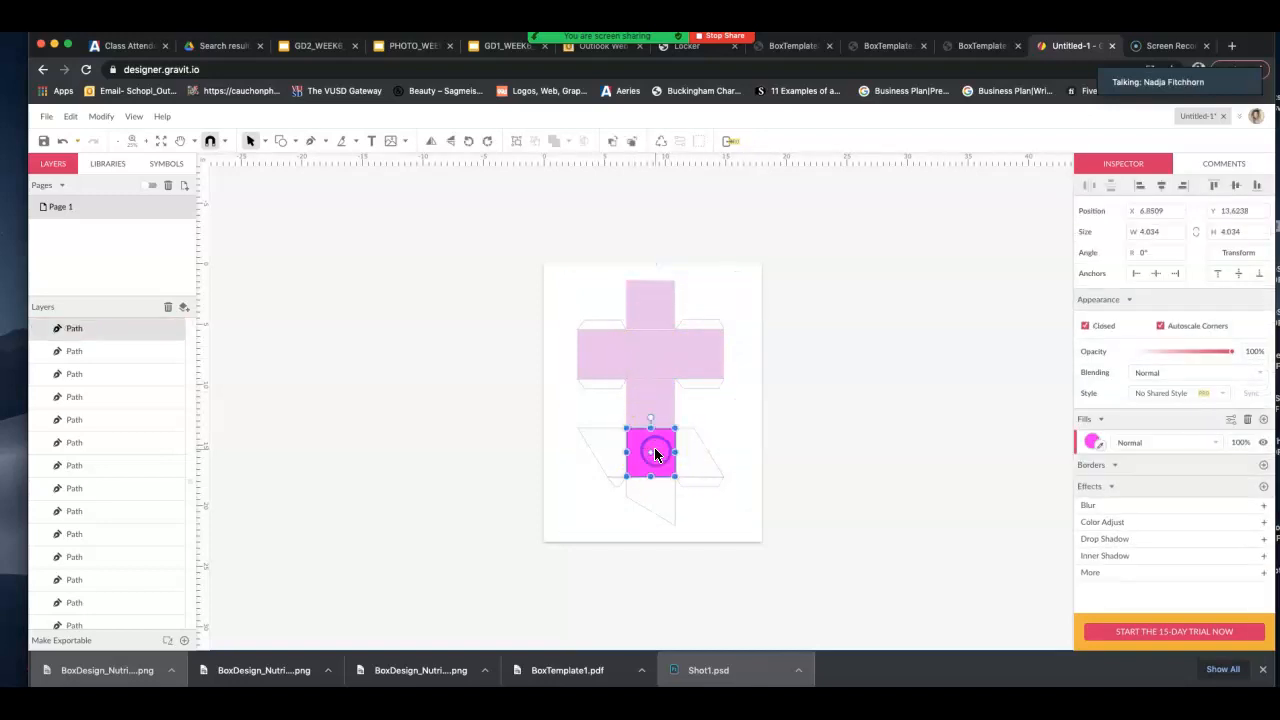
key("super+z")
left_click(883, 441)
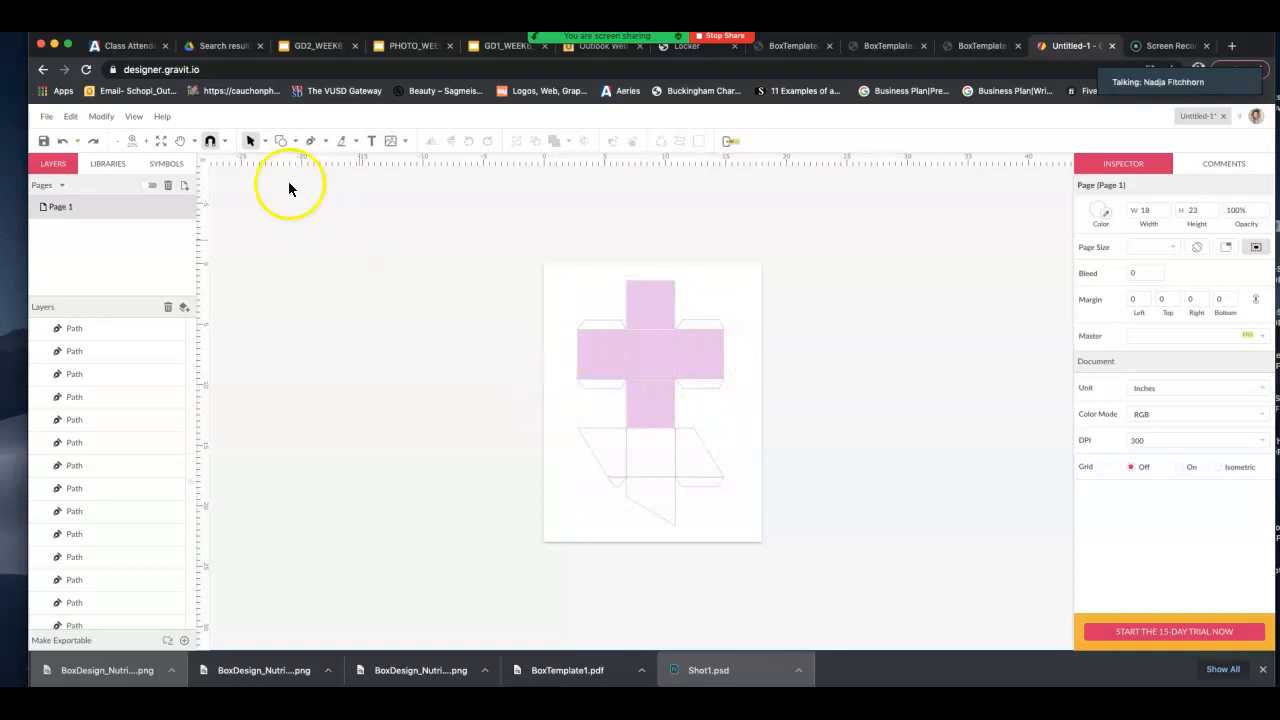
Add the text "FLAP" beside the bottommost slanted panel of the box template
left_click(372, 142)
left_click(371, 144)
left_click(371, 145)
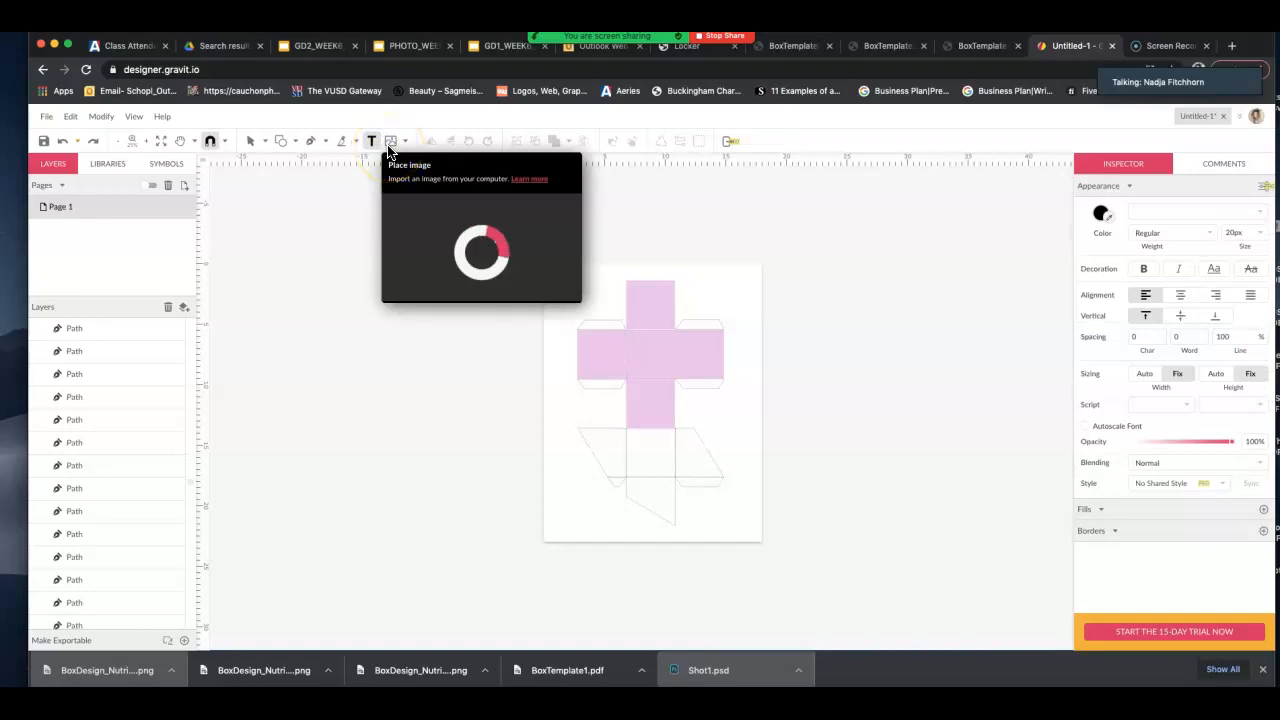
left_click(684, 512)
type("hello")
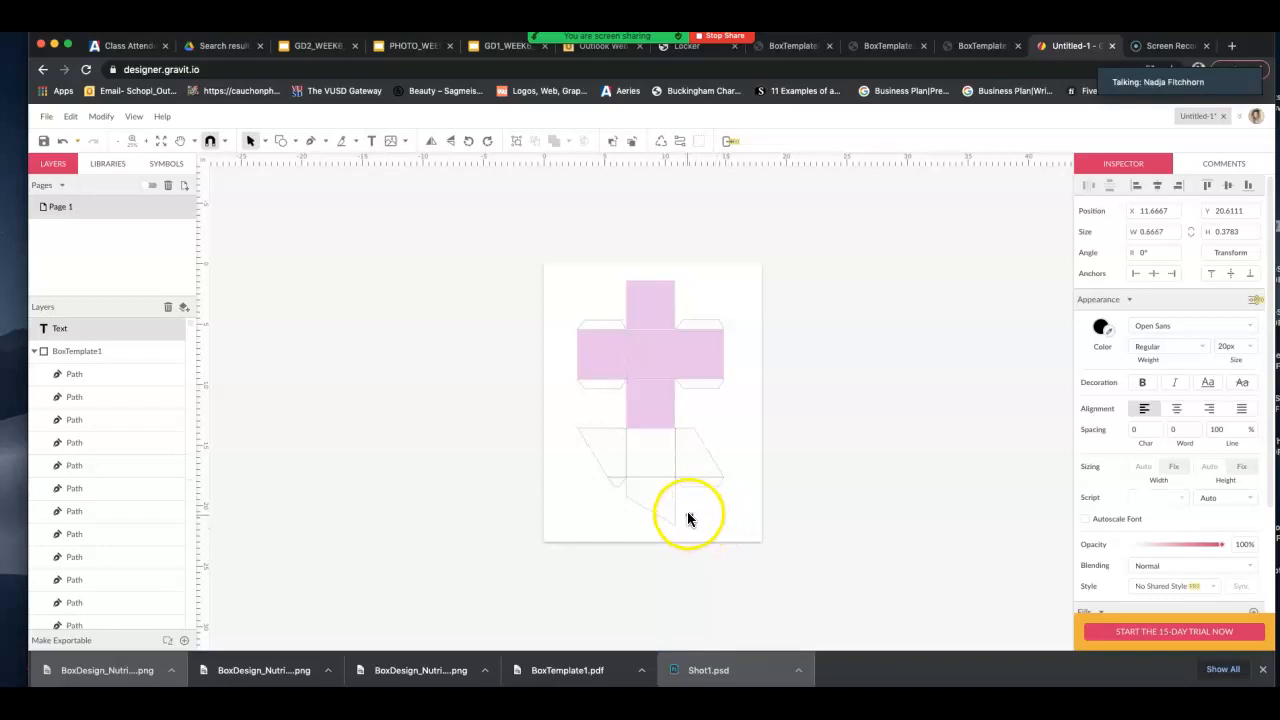
Set the font size of the FLAP text to 72 px
left_click(1251, 346)
left_click_drag(1259, 393, 1261, 448)
left_click(1232, 444)
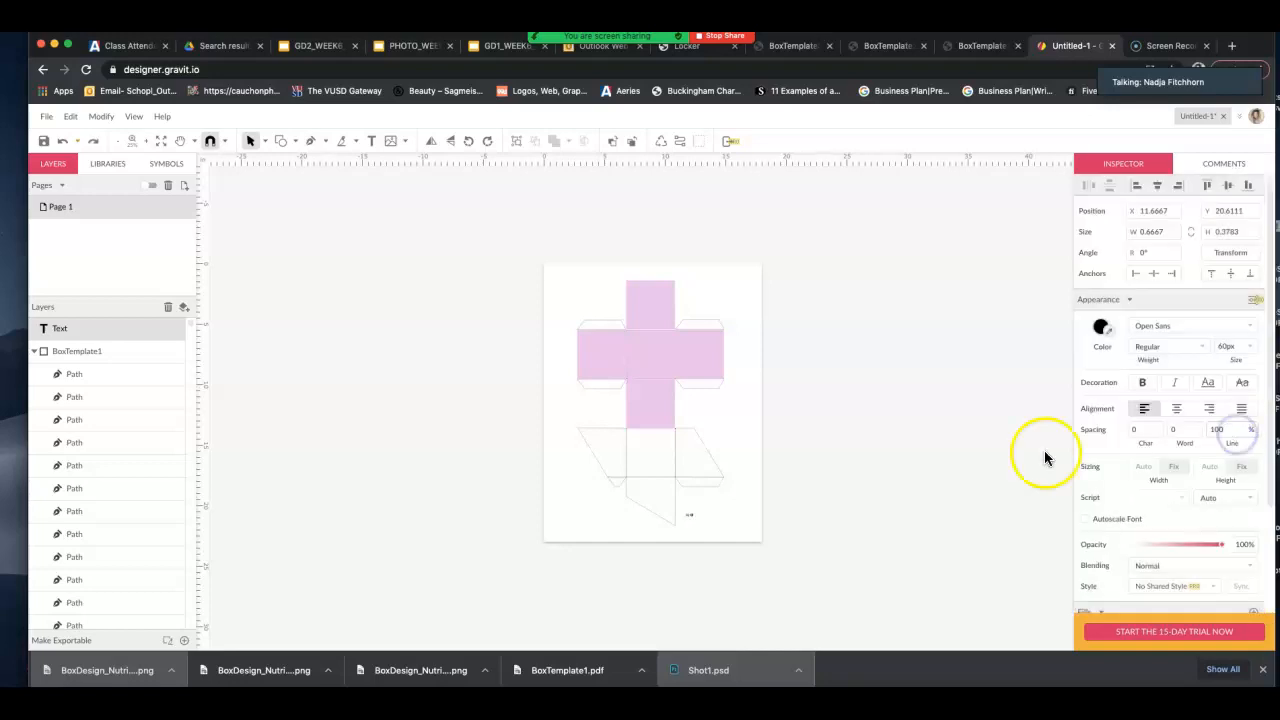
left_click(689, 515)
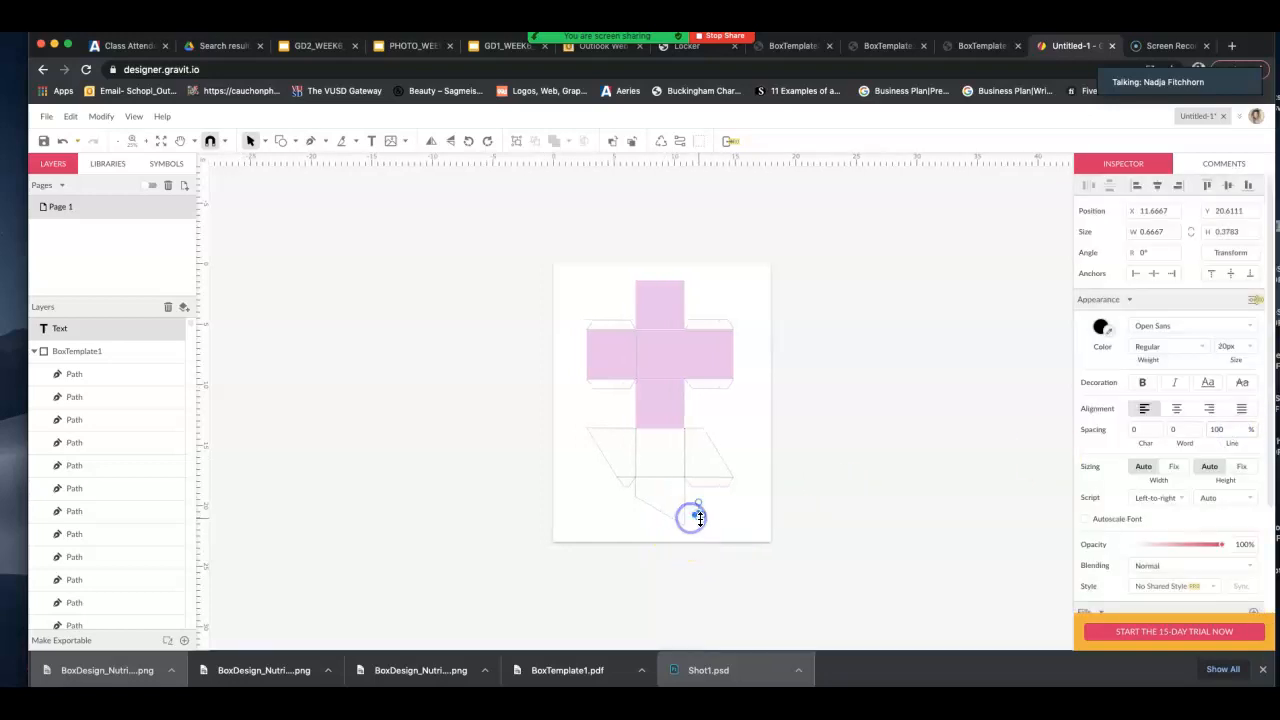
left_click(1252, 346)
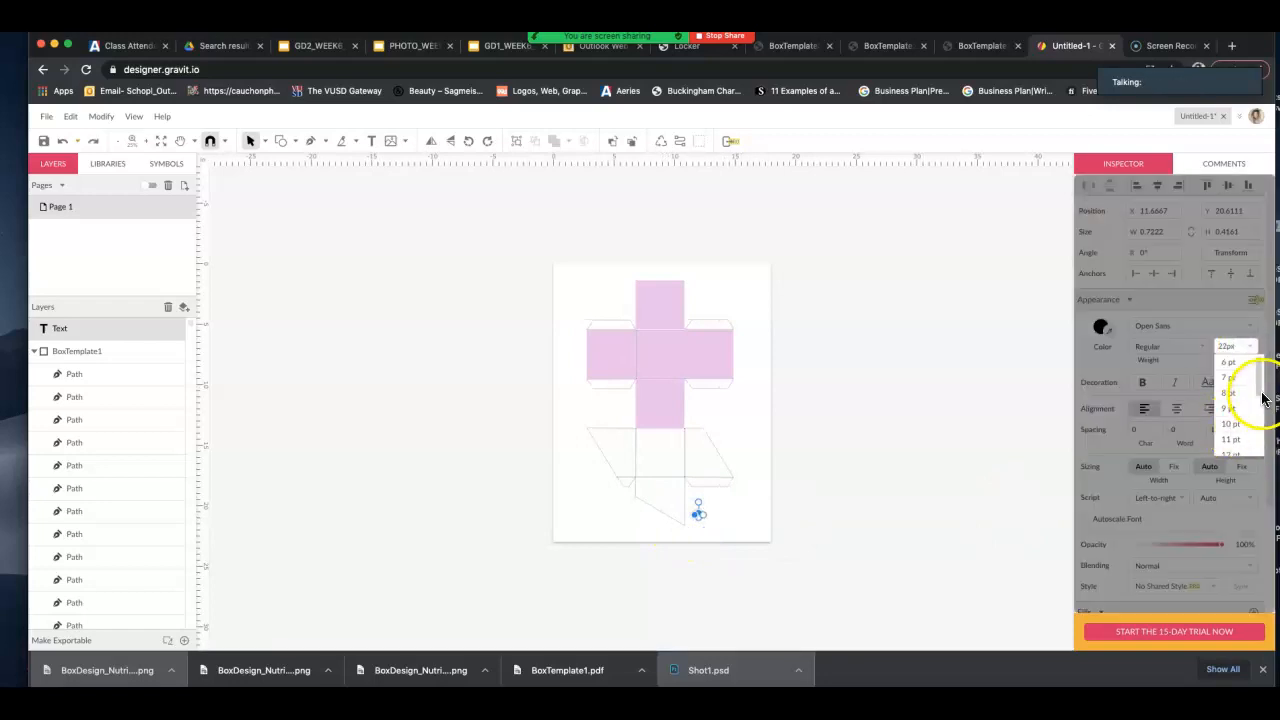
left_click_drag(1261, 419, 1260, 463)
left_click(1237, 448)
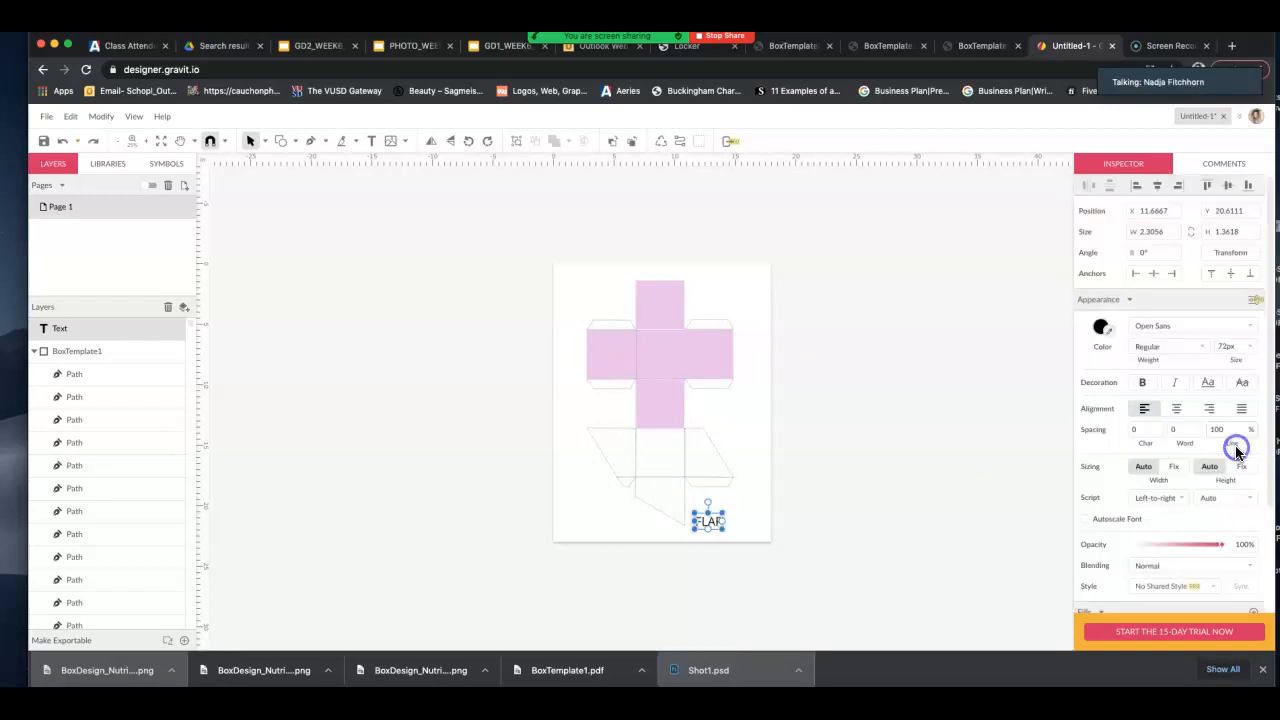
left_click(857, 512)
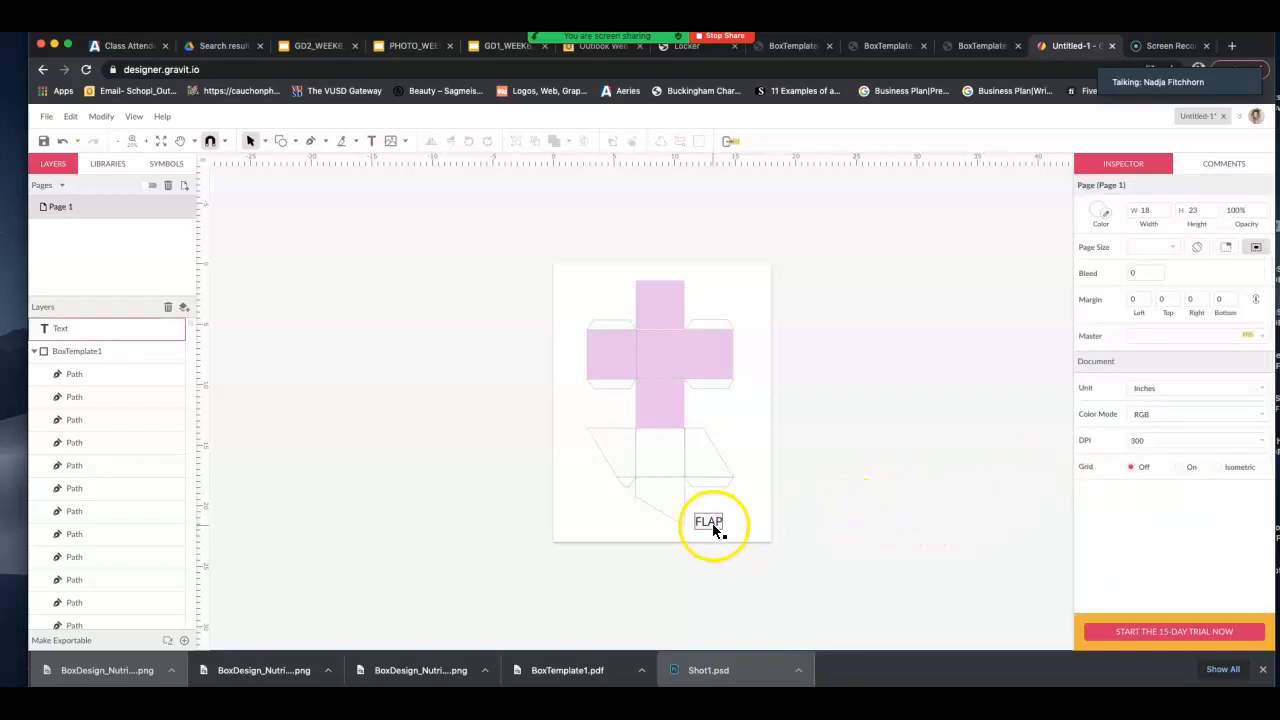
Move the FLAP text slightly up and closer to the bottommost slanted panel, at about X 11.28, Y 20.22 in
left_click(710, 526)
left_click_drag(709, 526, 706, 517)
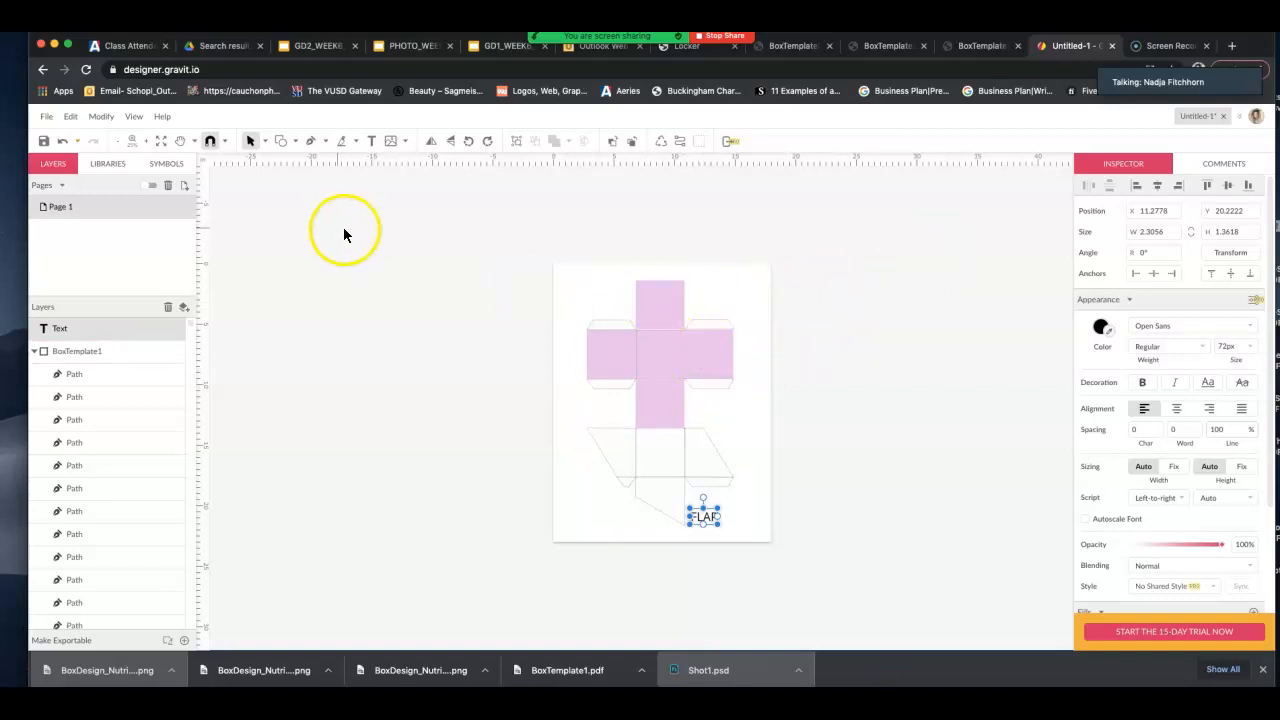
left_click(282, 206)
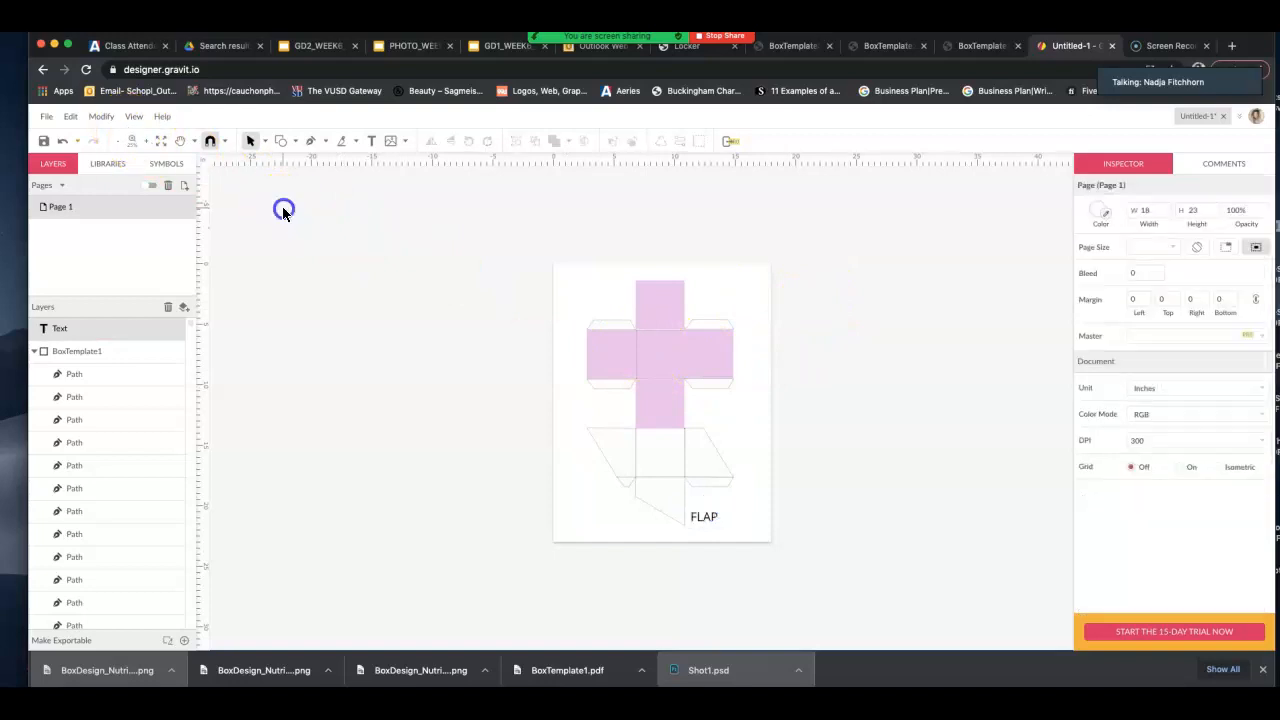
Import the BoxDesign_NutritionFacts PNG image from the Desktop onto the page
left_click(46, 117)
left_click(255, 475)
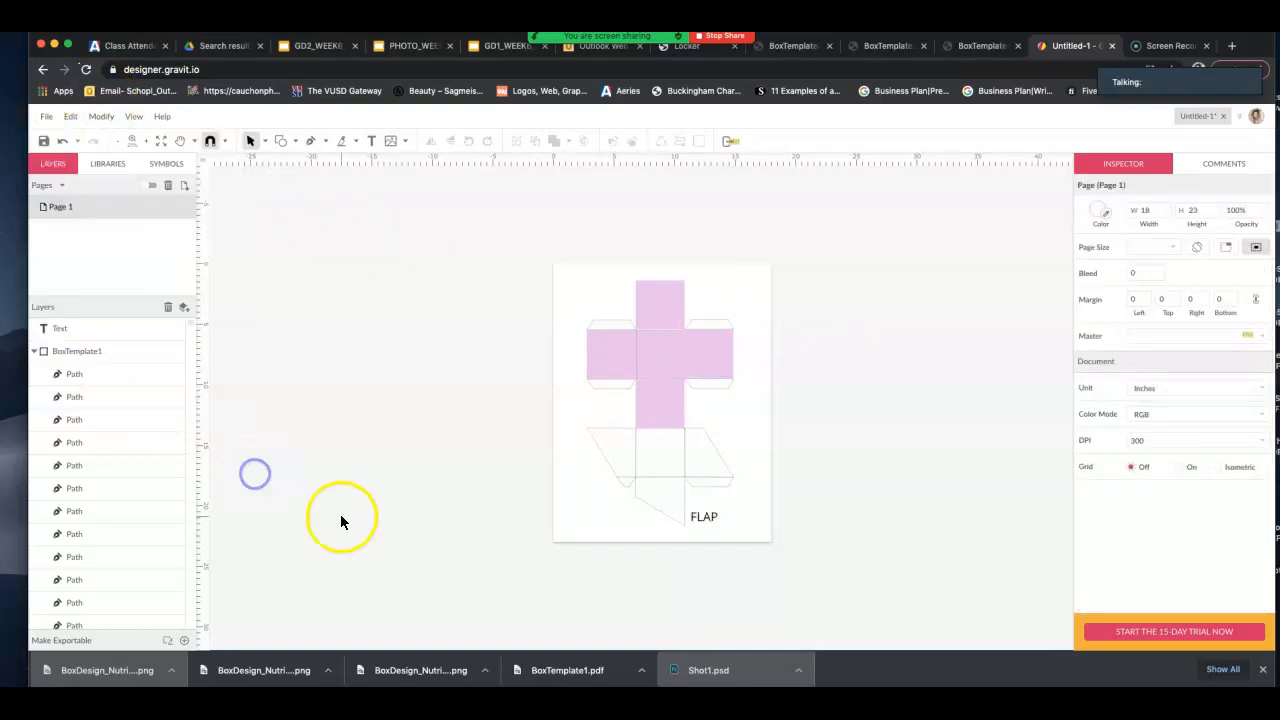
left_click(47, 117)
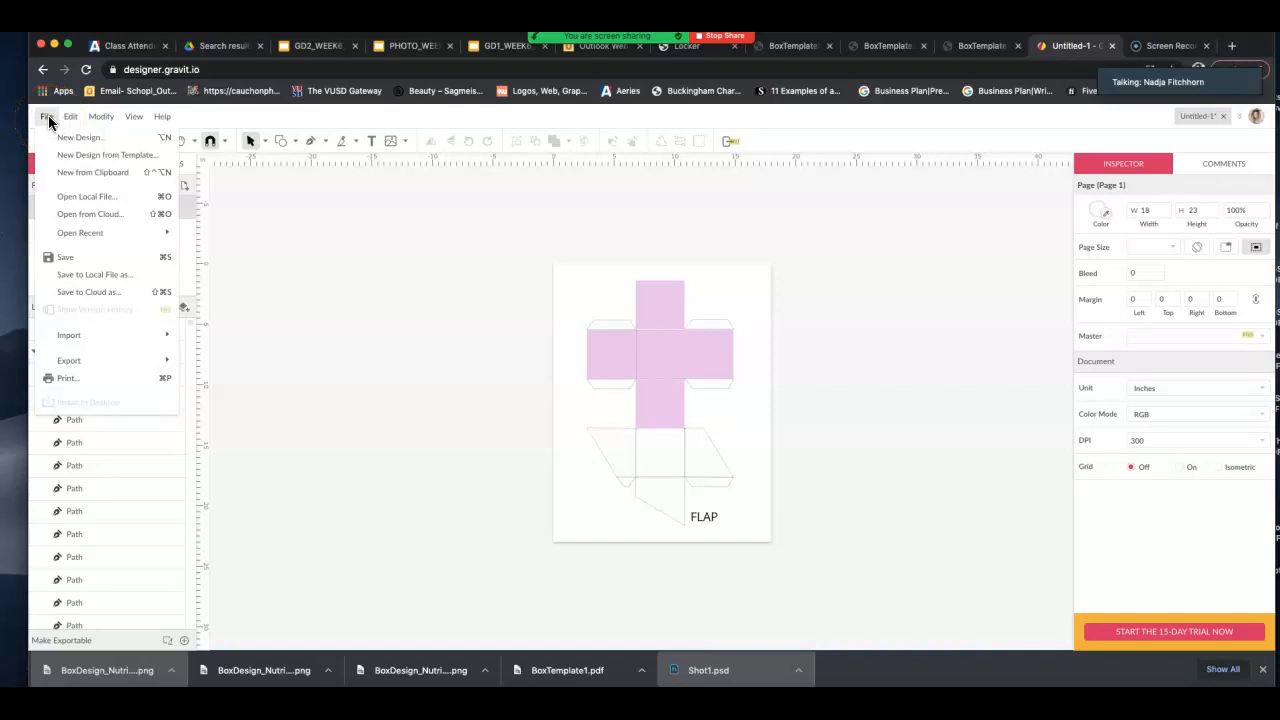
mouse_move(71, 117)
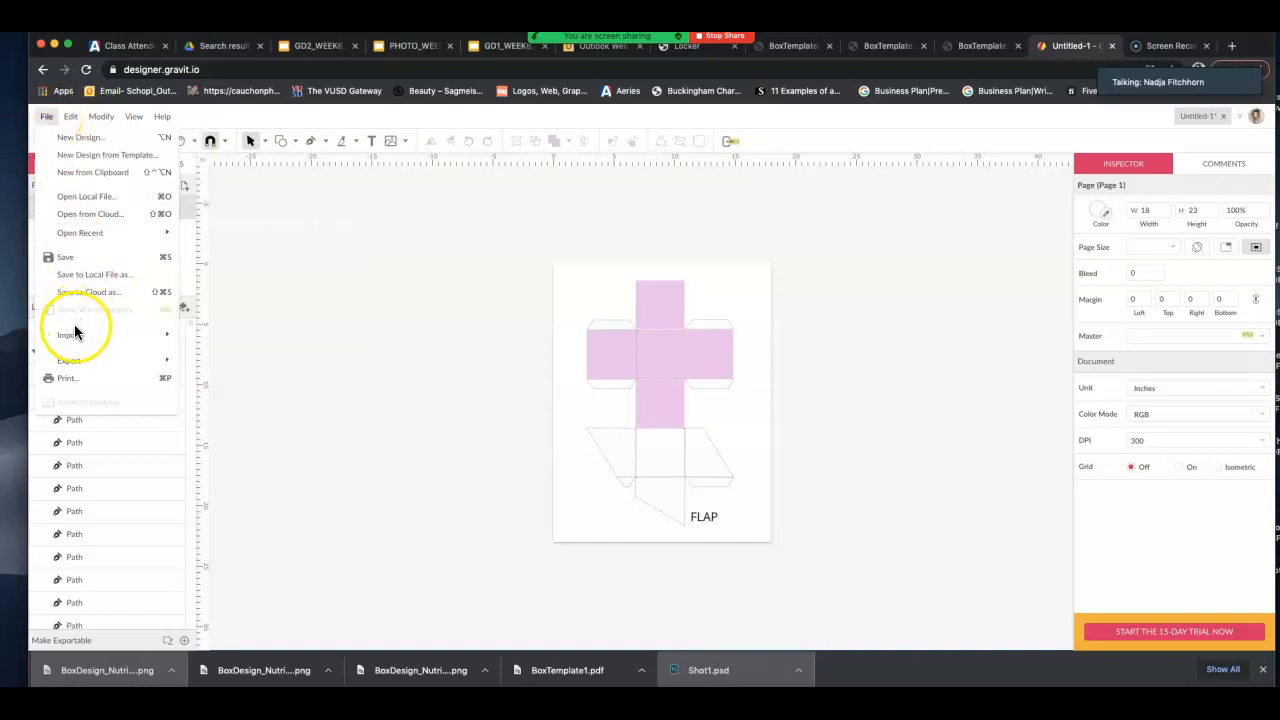
left_click(203, 338)
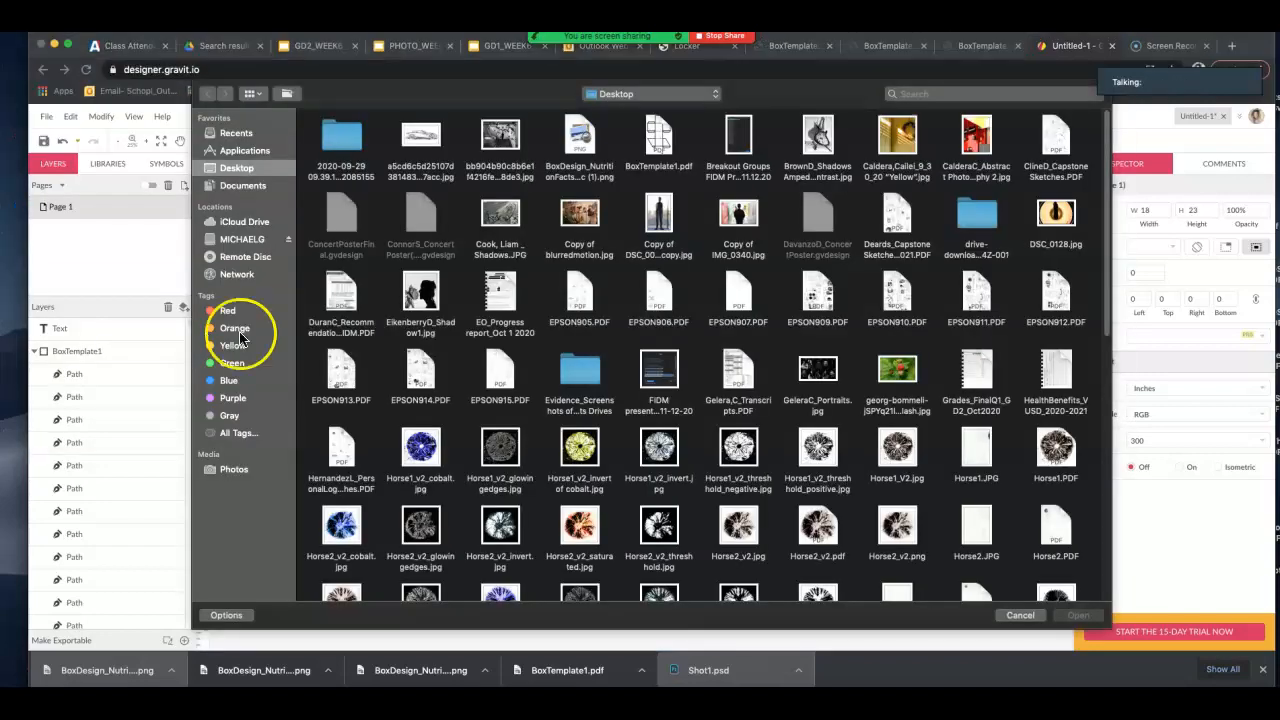
scroll(1108, 290, "down", 1)
left_click_drag(1108, 290, 1110, 522)
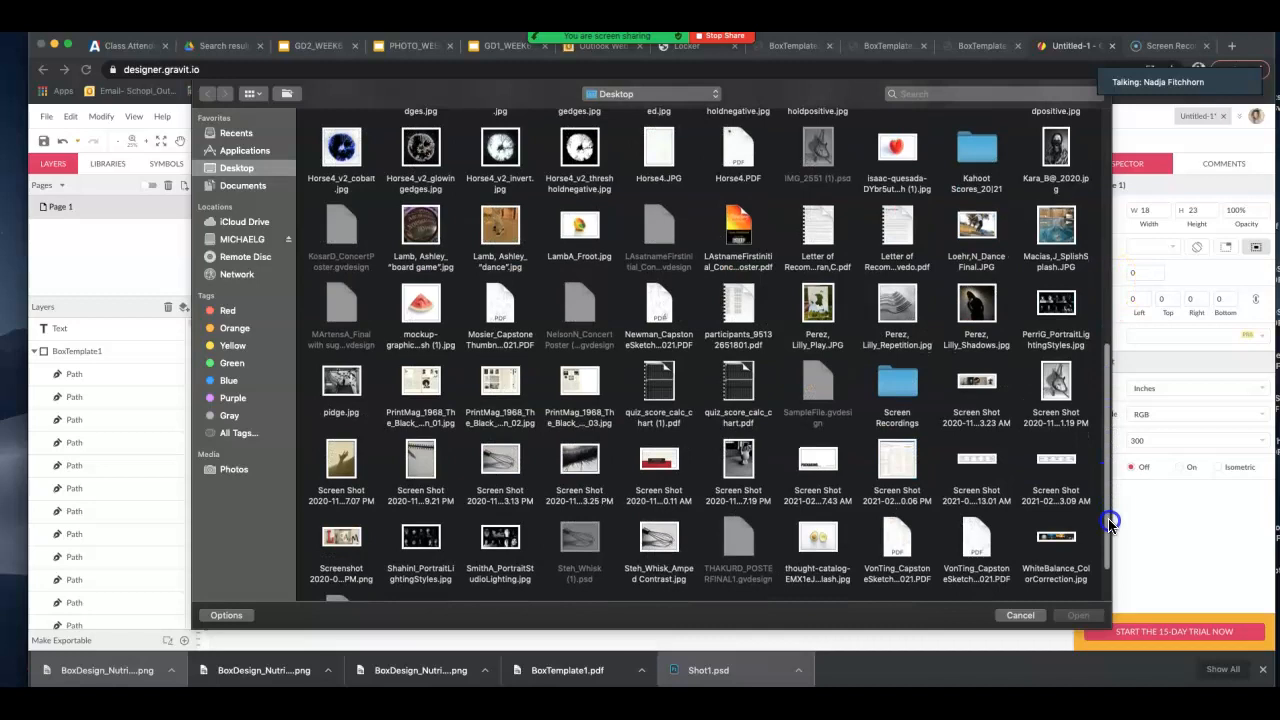
left_click_drag(1109, 522, 1093, 264)
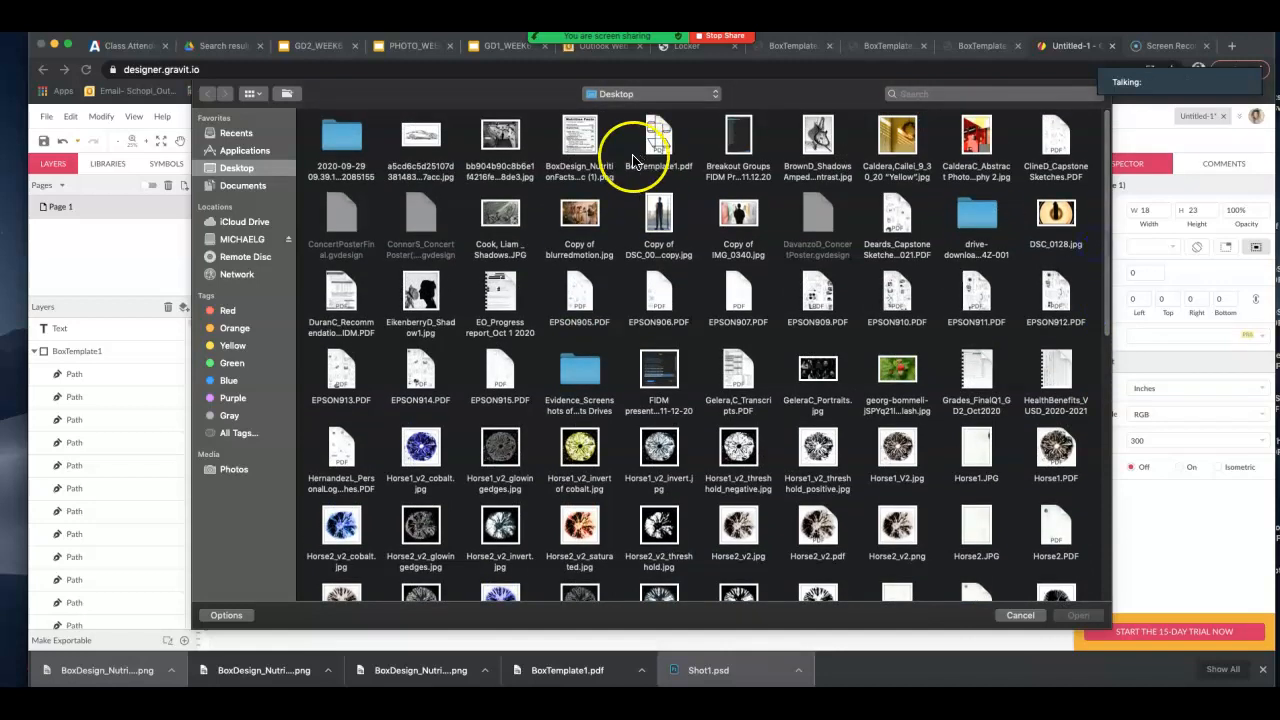
left_click(580, 134)
left_click(1080, 614)
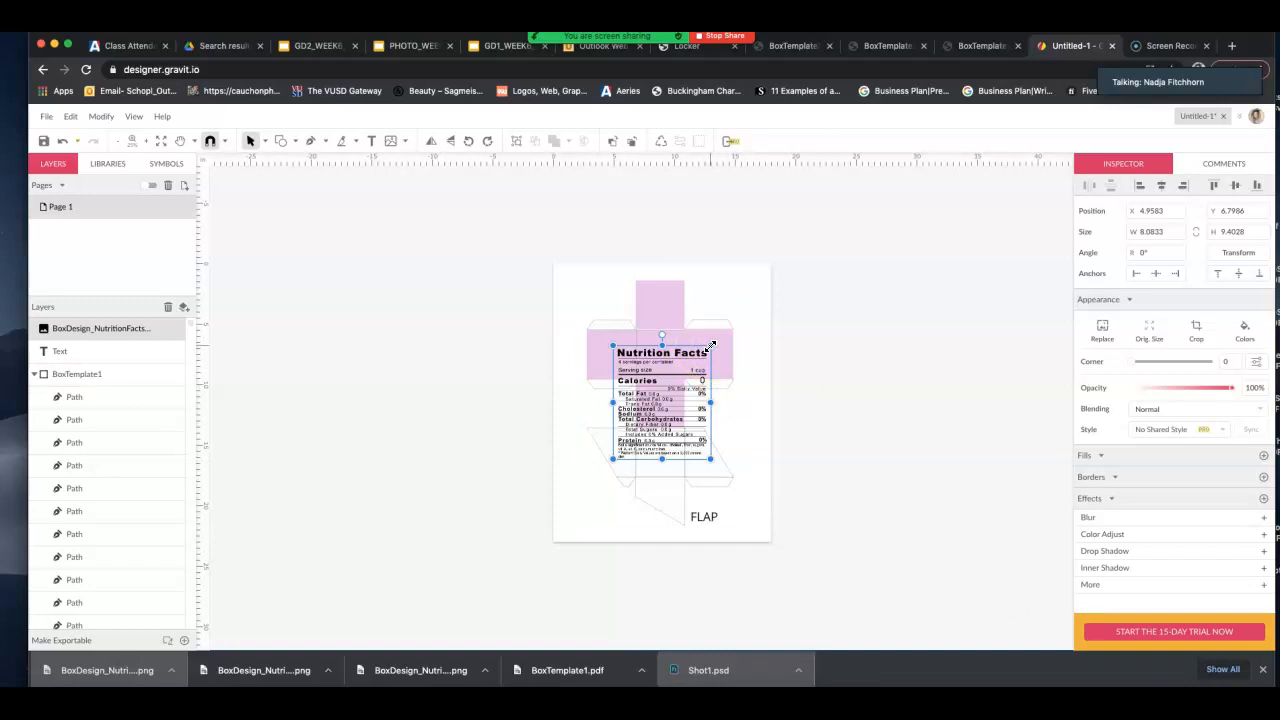
Try enlarging the Nutrition Facts image to about 17.1 by 19.9 in, and undo the resize while keeping the imported image
left_click_drag(710, 346, 820, 250)
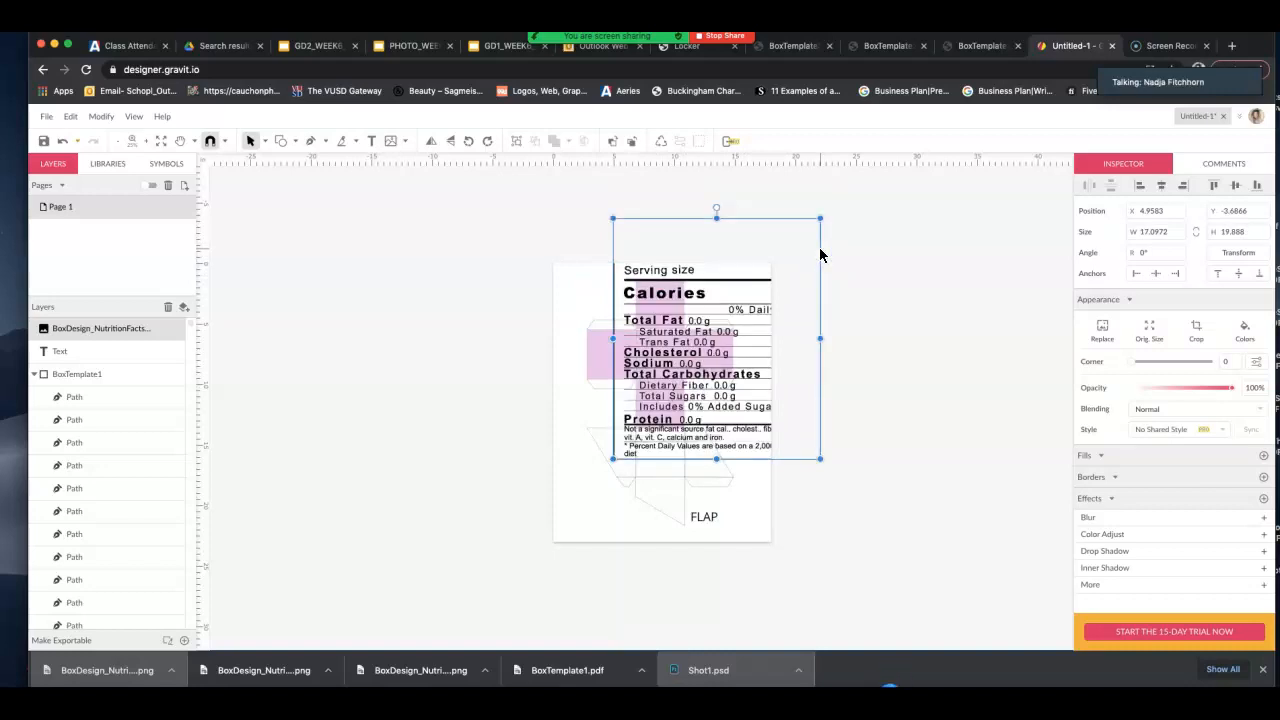
key("super+z")
key("super+z")
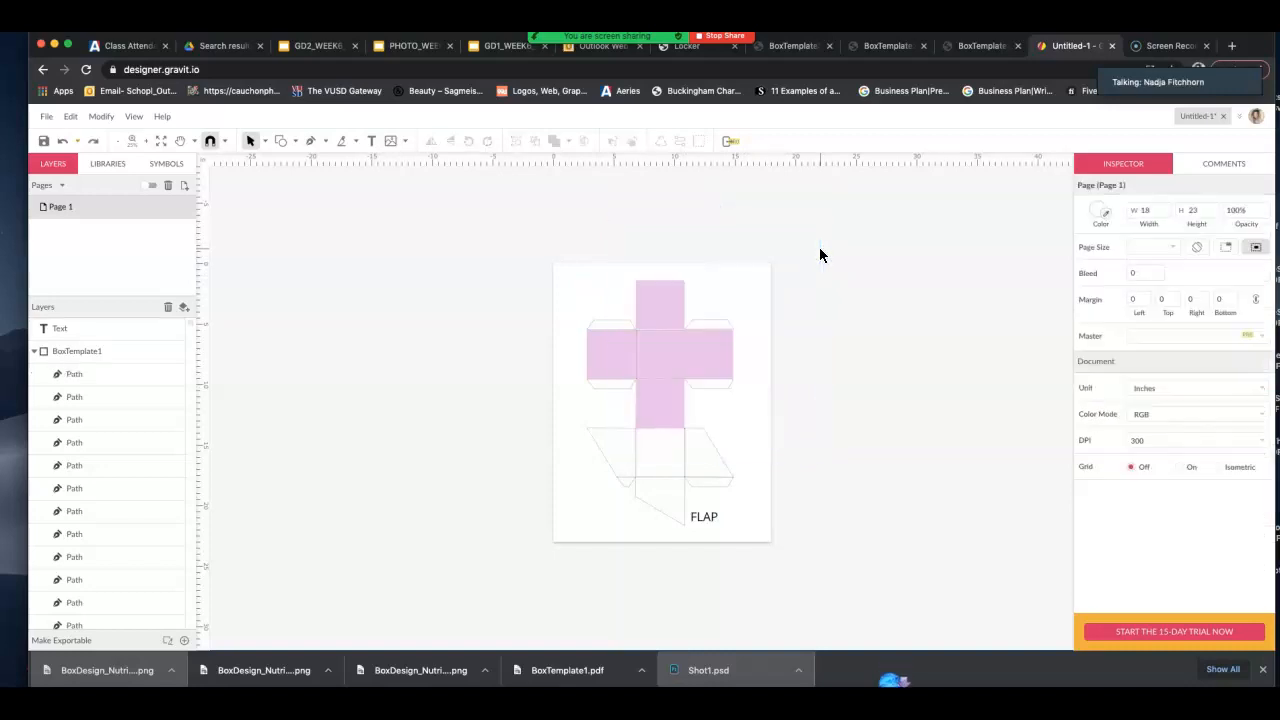
key("super+shift+z")
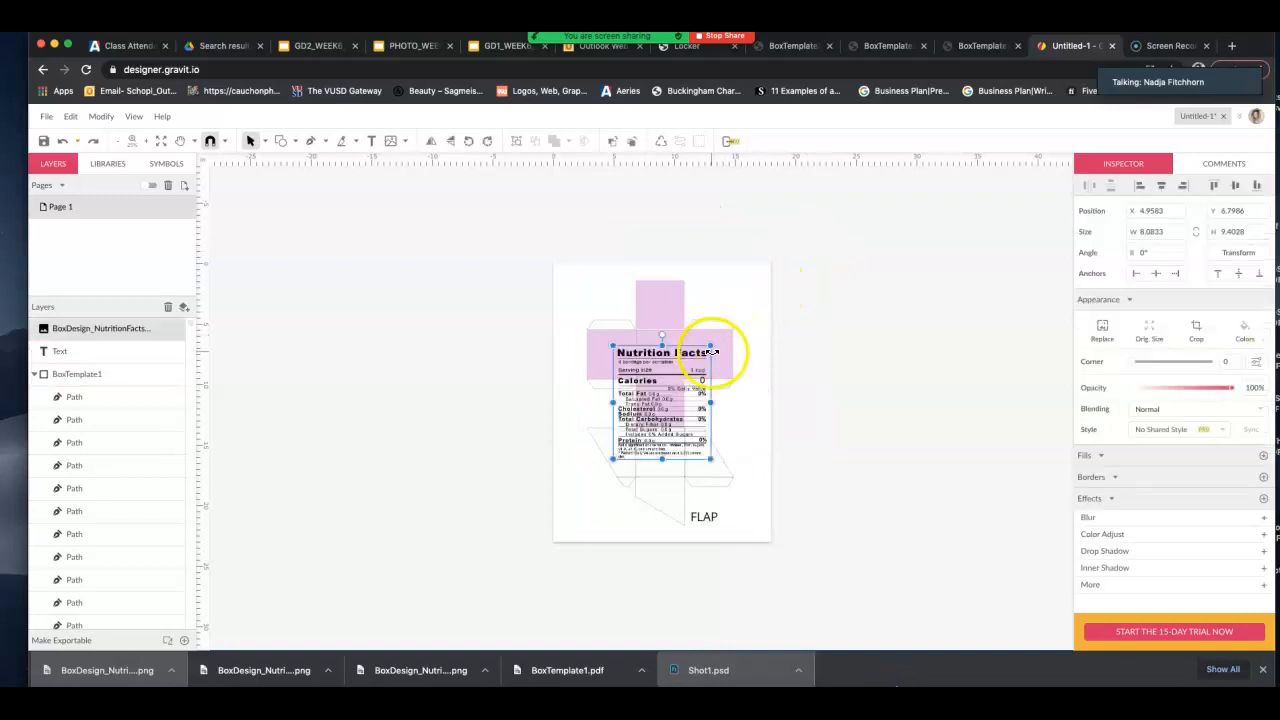
Try stretching the Nutrition Facts image to about 19.3 in wide and 13.9 in high, and undo the distortions and a deletion
left_click_drag(710, 403, 848, 402)
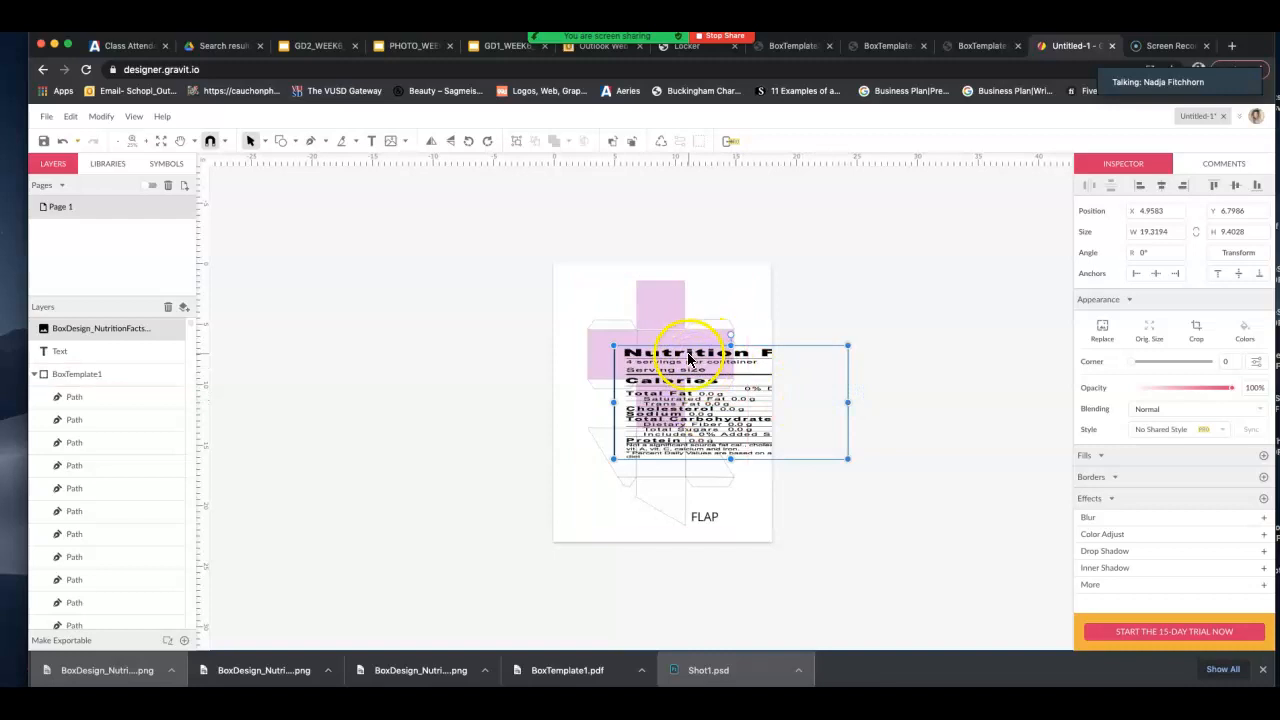
left_click_drag(716, 353, 663, 292)
key("super+z")
key("super+z")
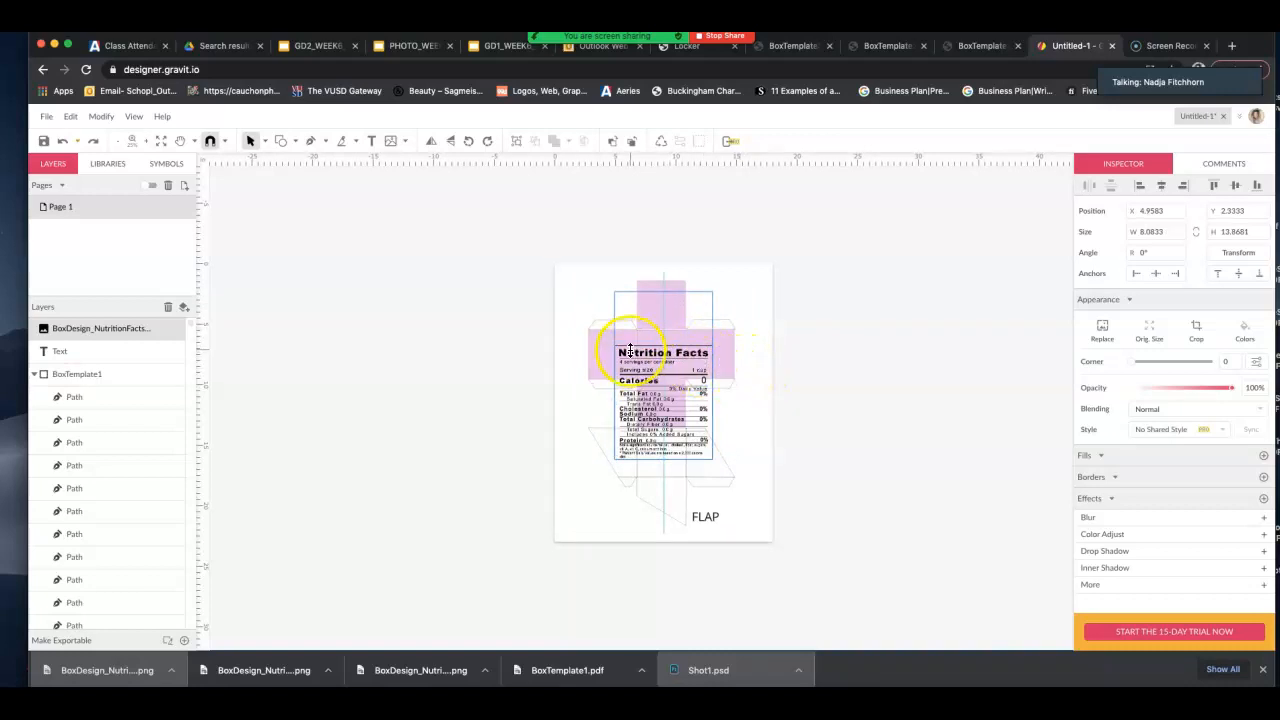
key("BackSpace")
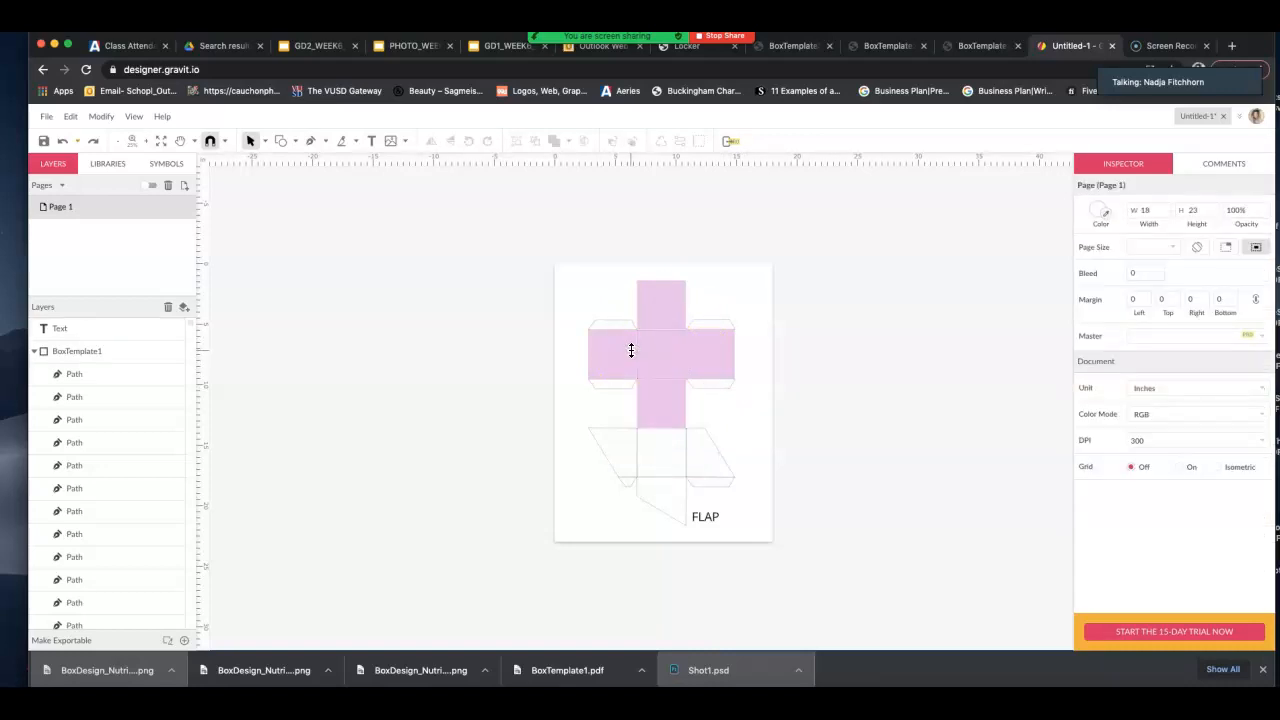
key("super+z")
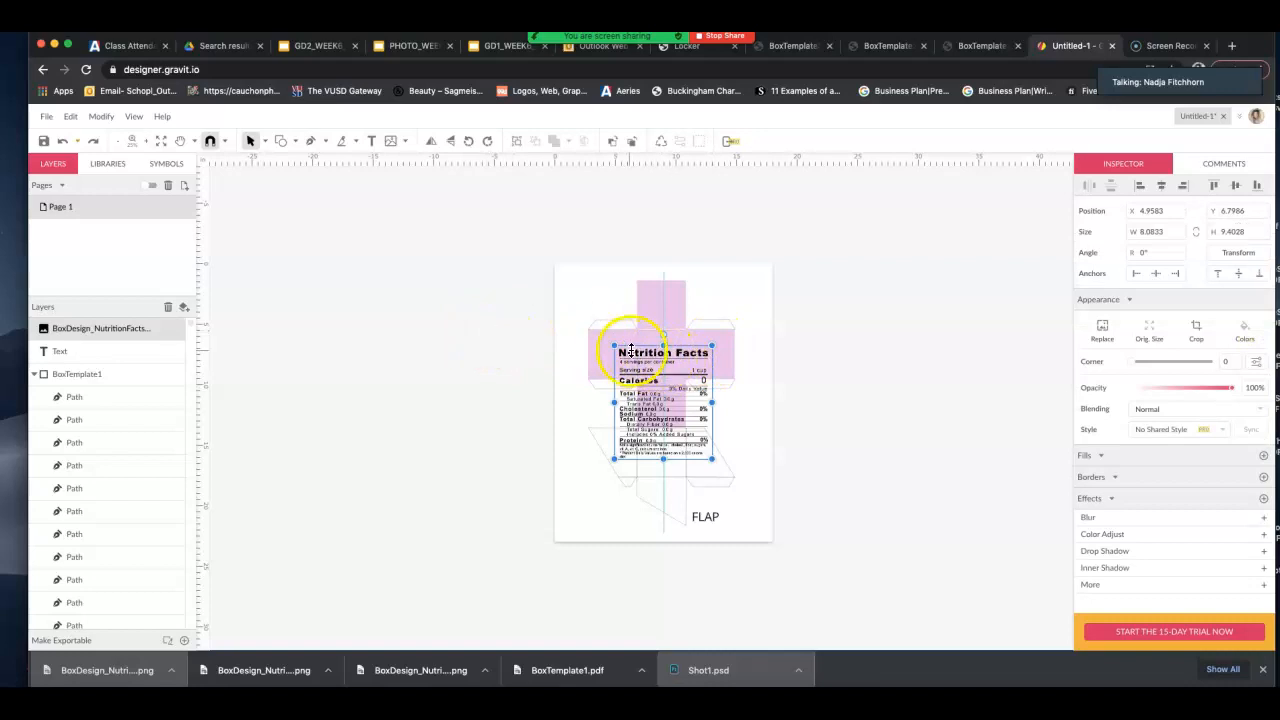
Scale the Nutrition Facts image down proportionally to about 3.18 by 3.70 in
left_click(818, 345)
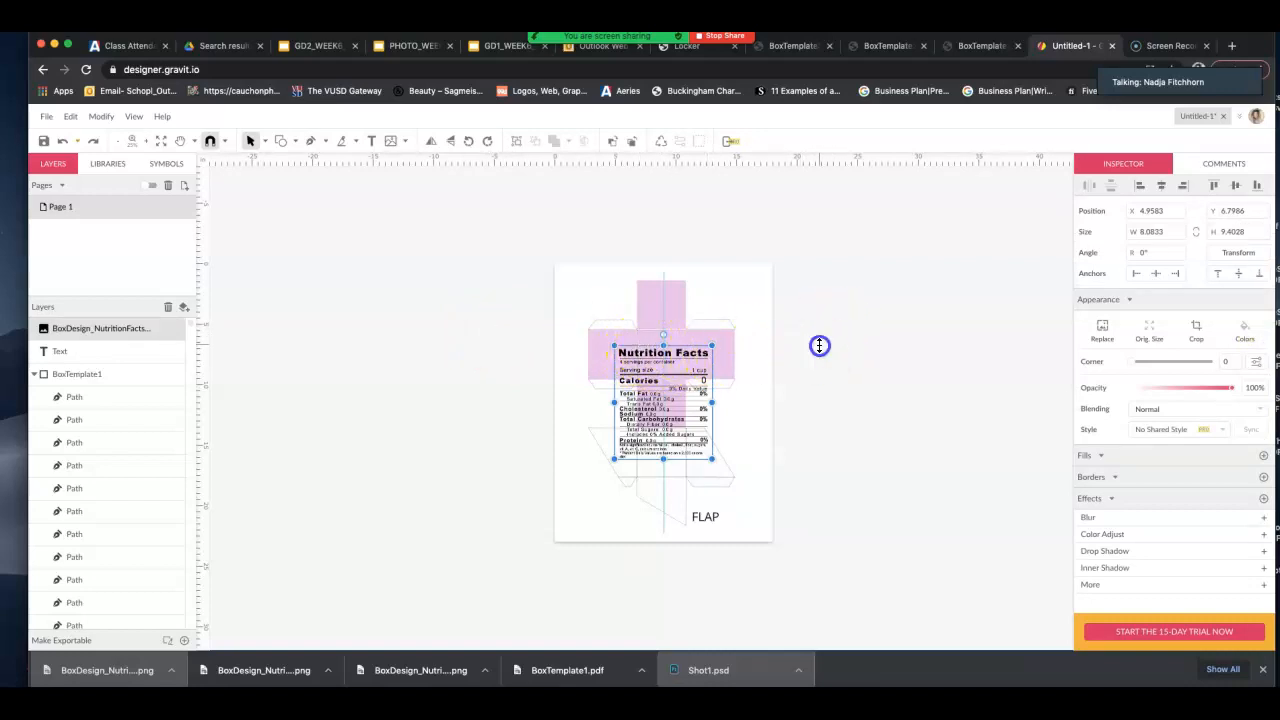
left_click(688, 358)
double_click(695, 357)
left_click(710, 349)
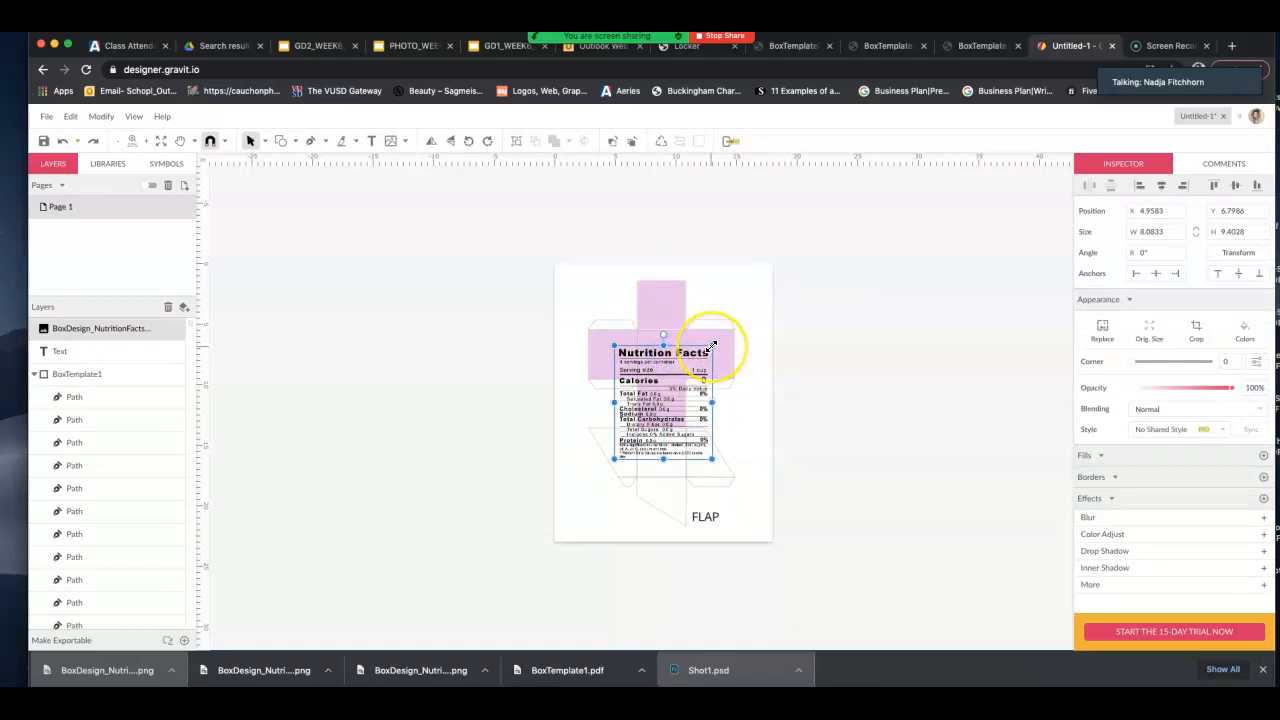
left_click_drag(712, 345, 652, 414)
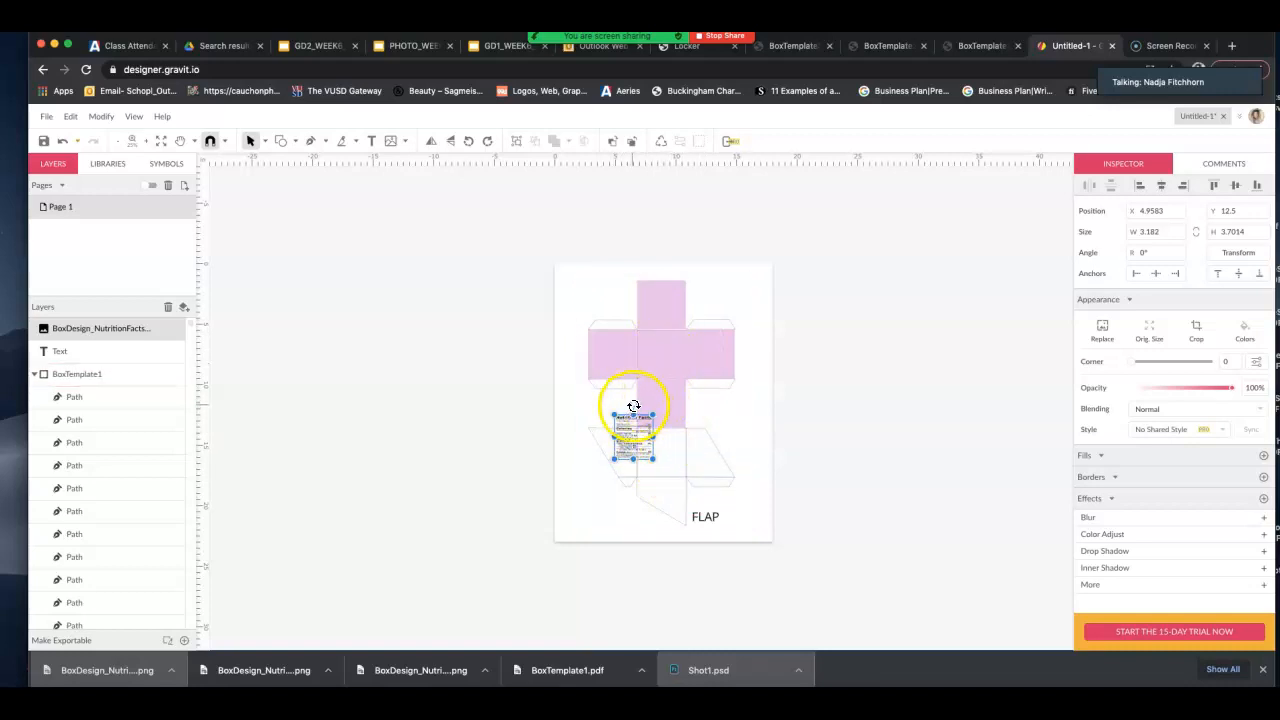
Place the Nutrition Facts image on the middle square of the pink cross, rotate it 180°, and nudge it to the square's horizontal centre
left_click_drag(634, 406, 664, 354)
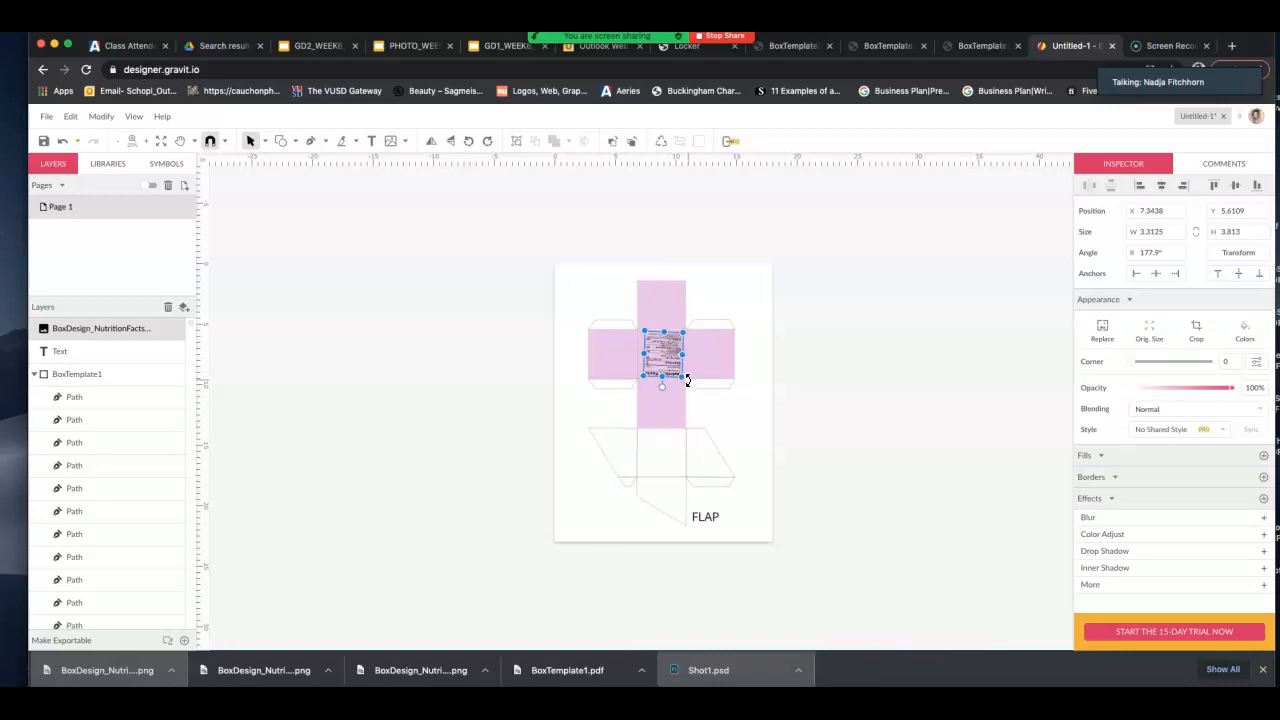
mouse_move(688, 380)
left_mouse_down()
mouse_move(689, 369)
mouse_move(694, 386)
left_mouse_up()
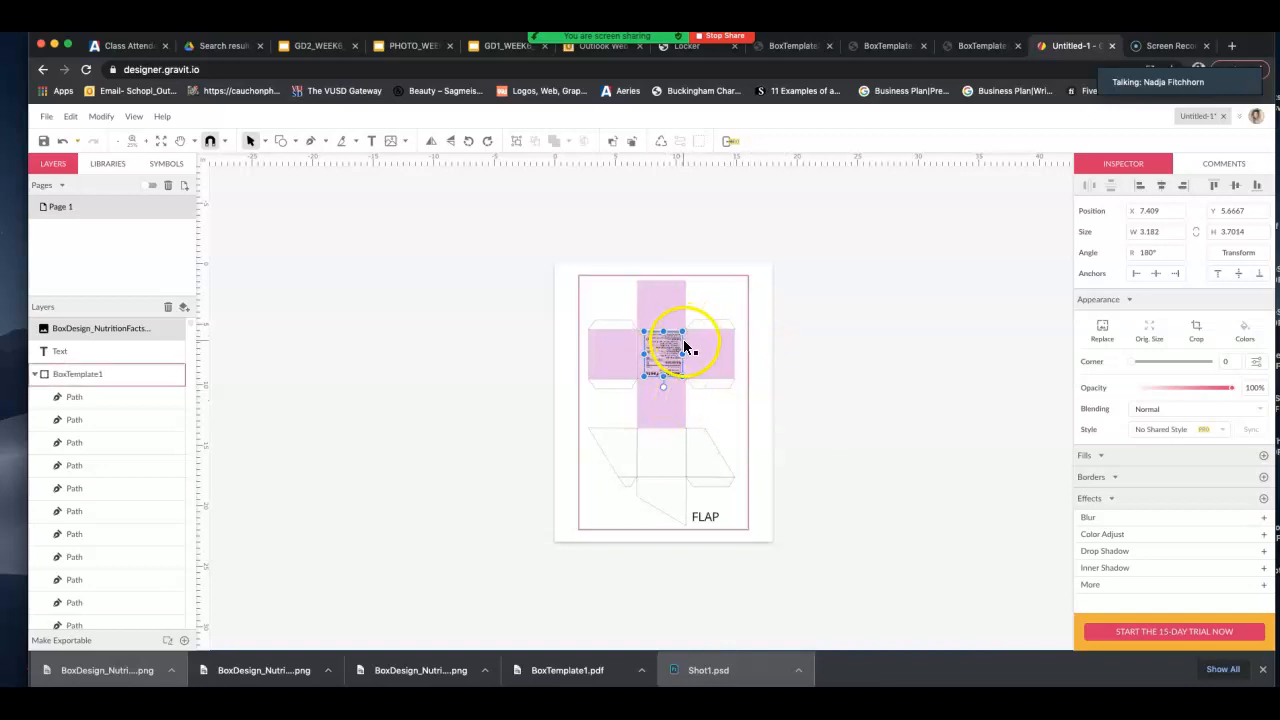
left_click_drag(685, 347, 685, 347)
key("Left")
key("Left")
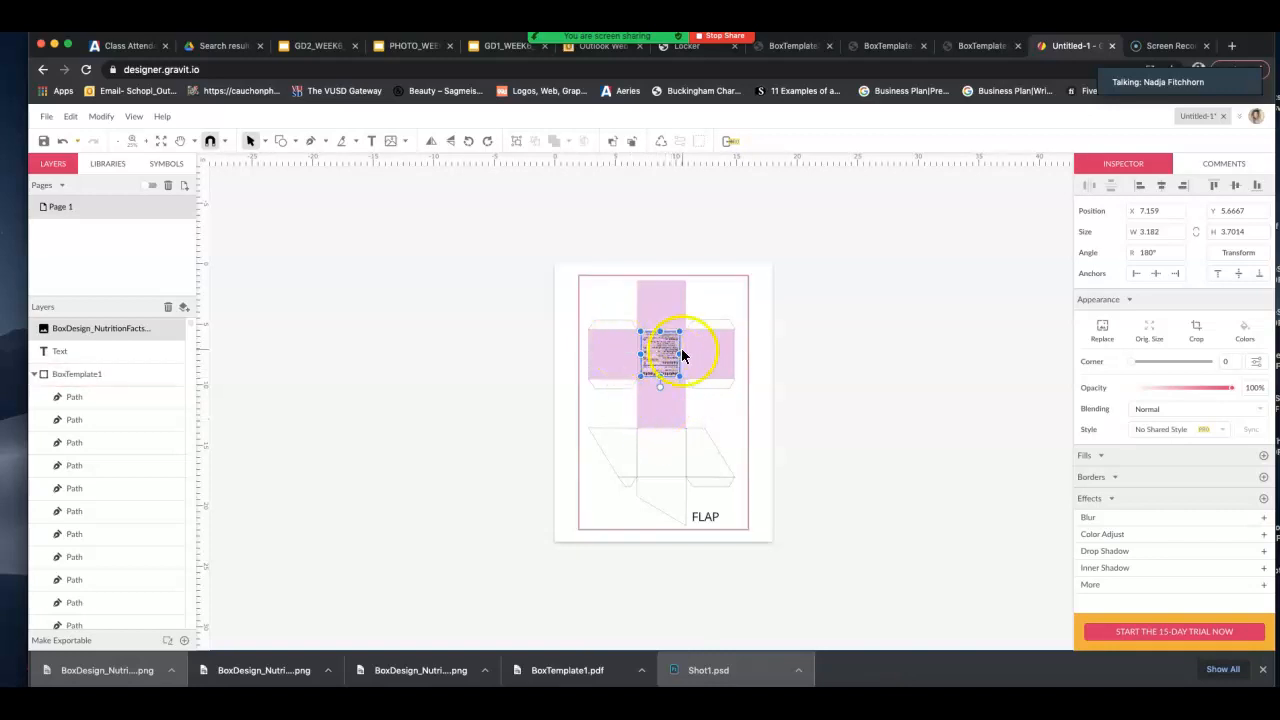
left_click(881, 389)
scroll(873, 388, "left", 1)
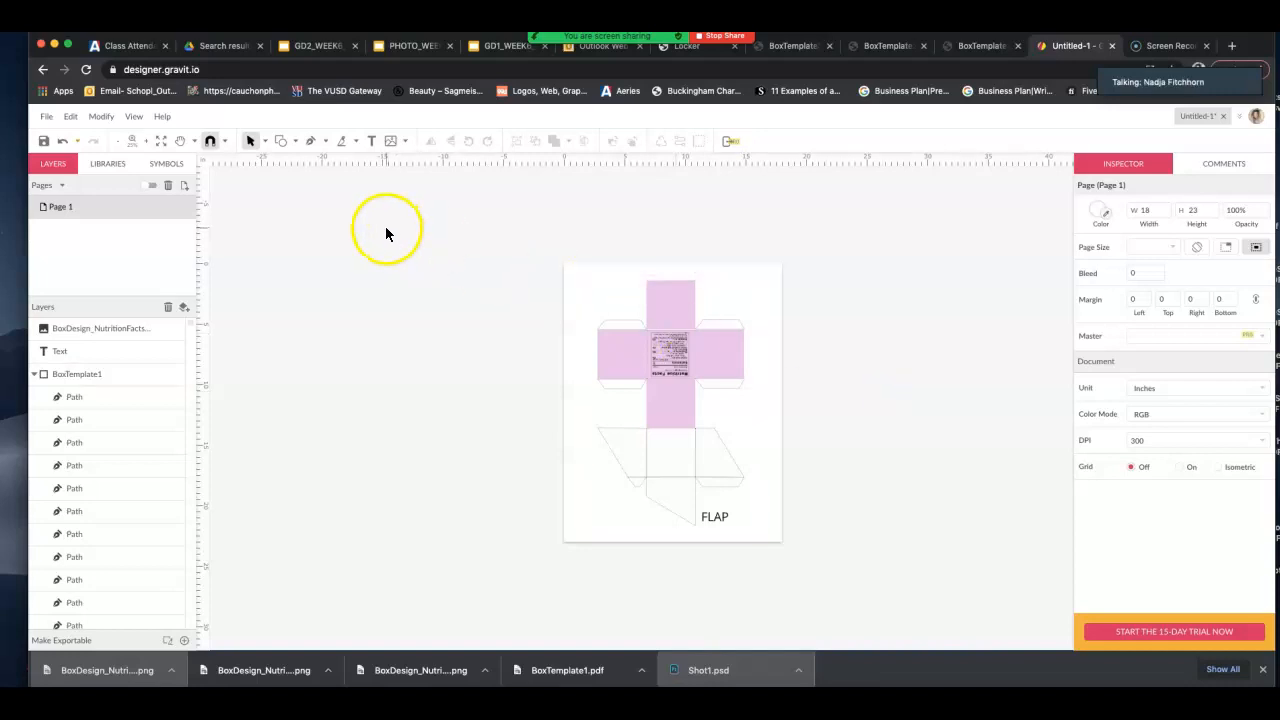
Switch to the school locker, open Barcode_reverse_generic.pdf from the Barcodes folder, and save it to the Desktop
left_click(700, 50)
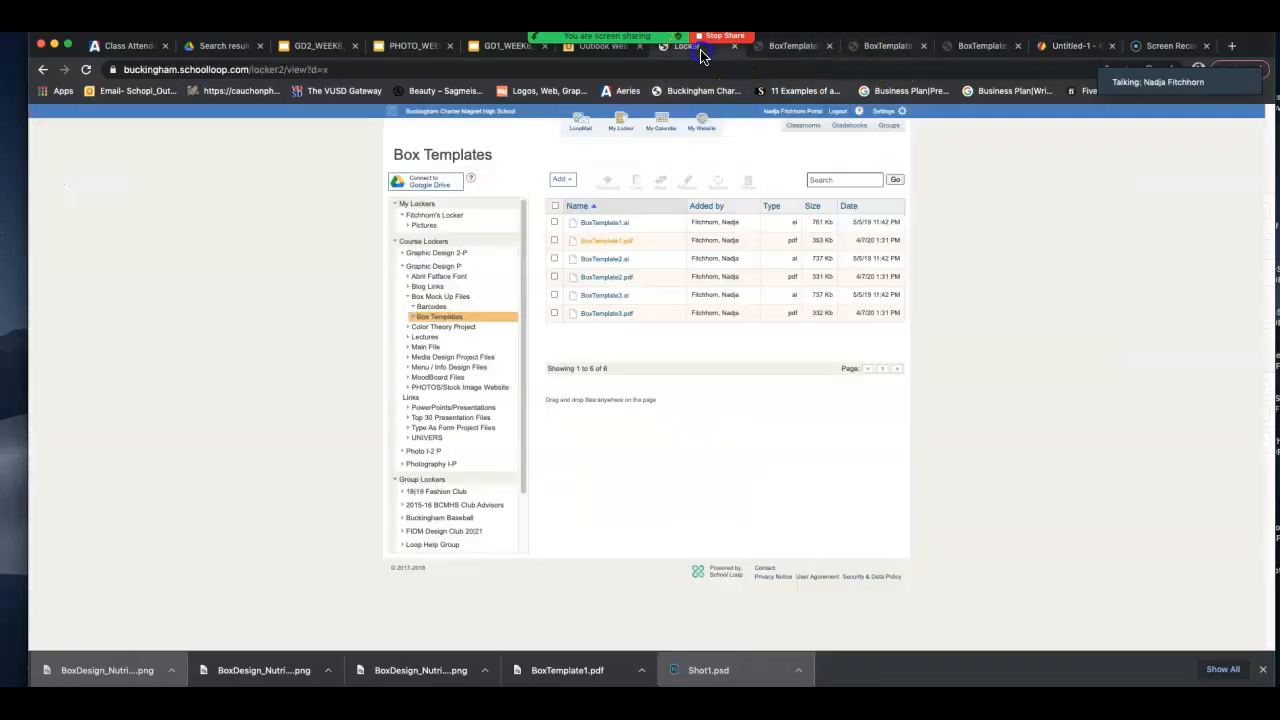
left_click(438, 308)
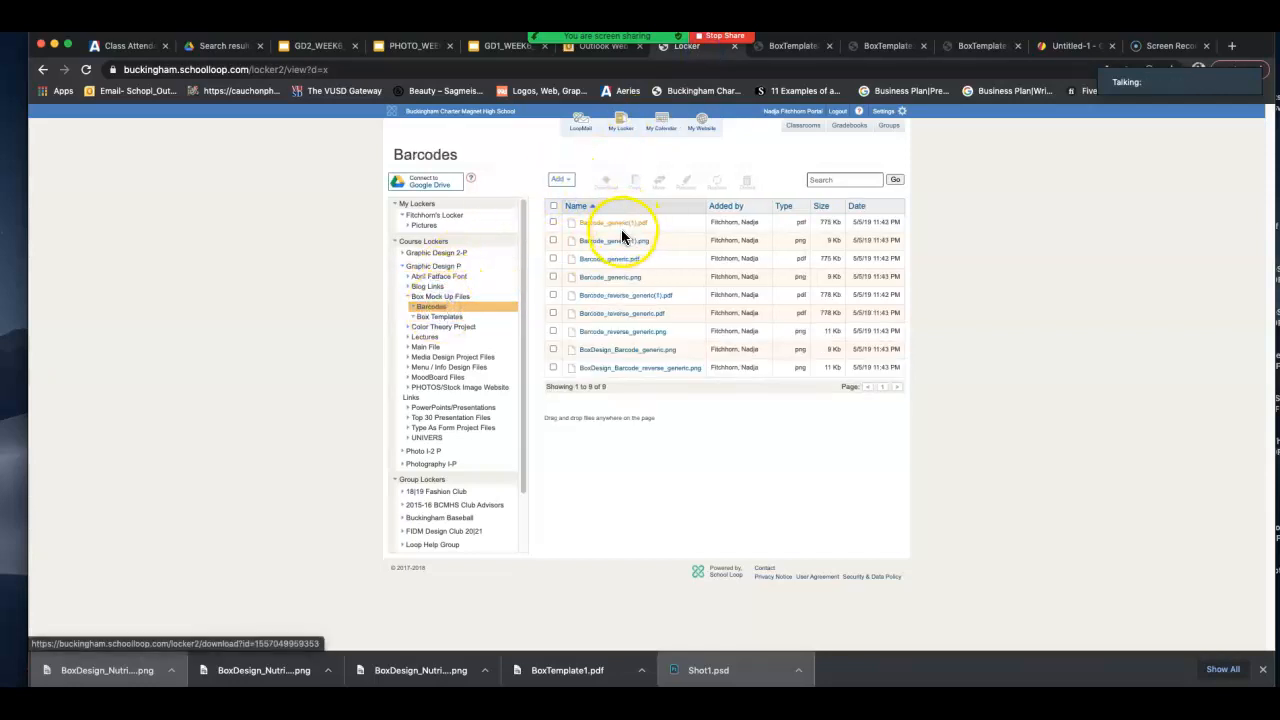
left_click(630, 316)
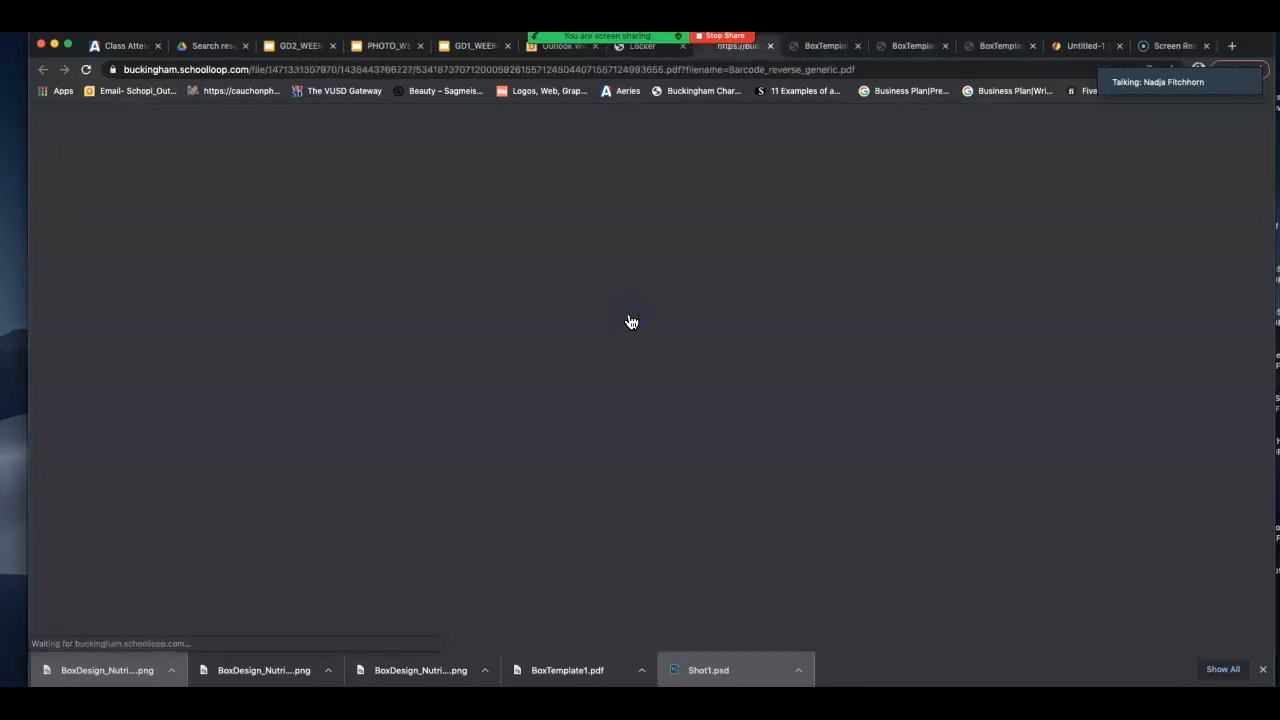
left_click(1224, 121)
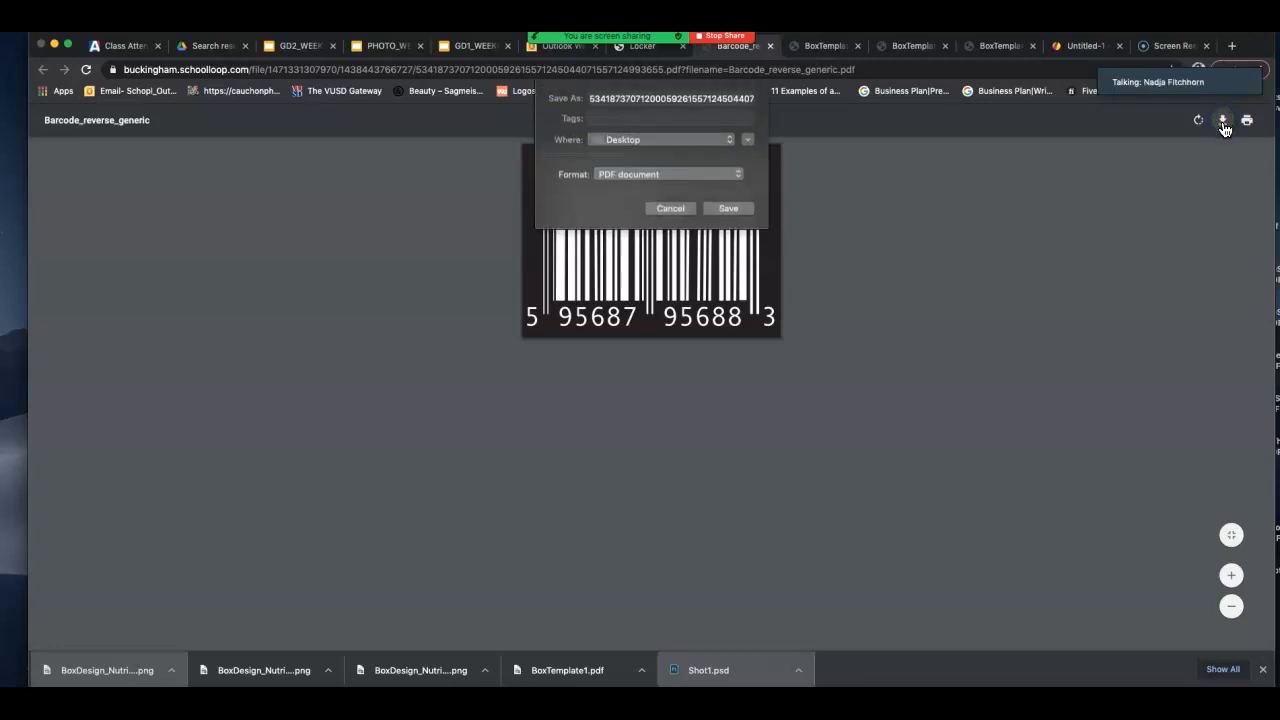
left_click(729, 210)
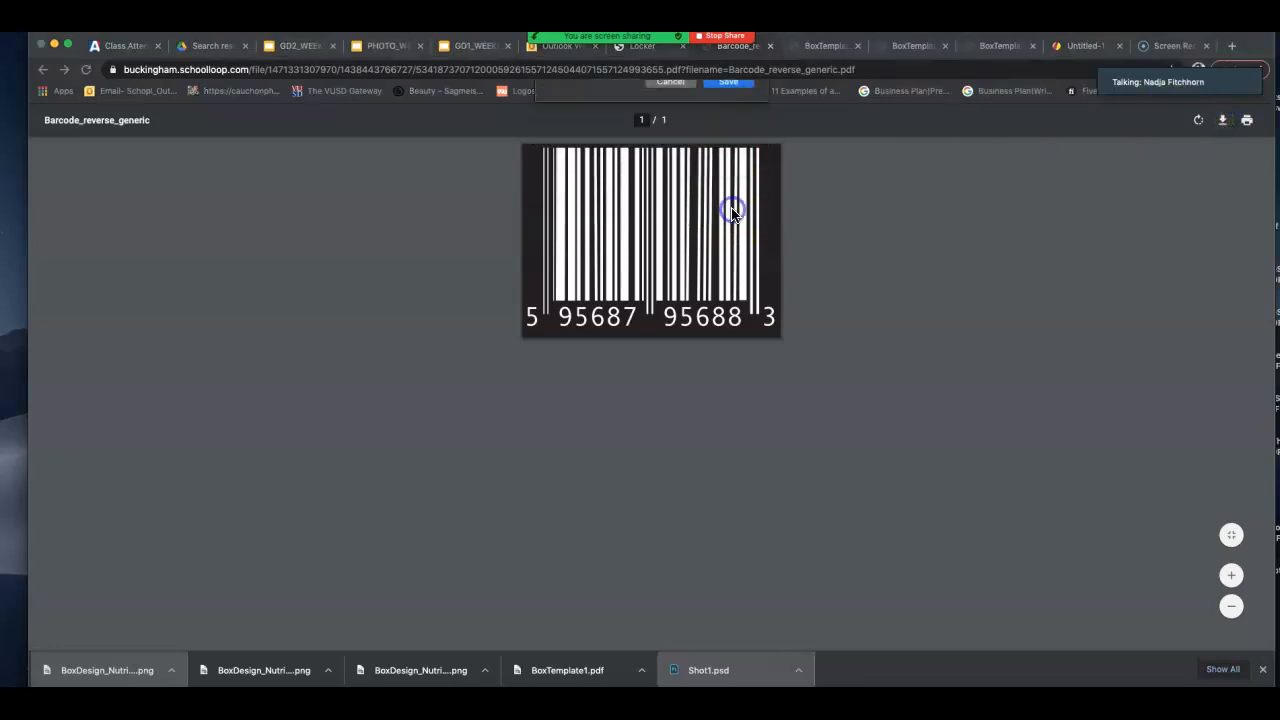
Return to Gravit Designer and place the downloaded barcode PDF from the Desktop into the design
left_click(1085, 45)
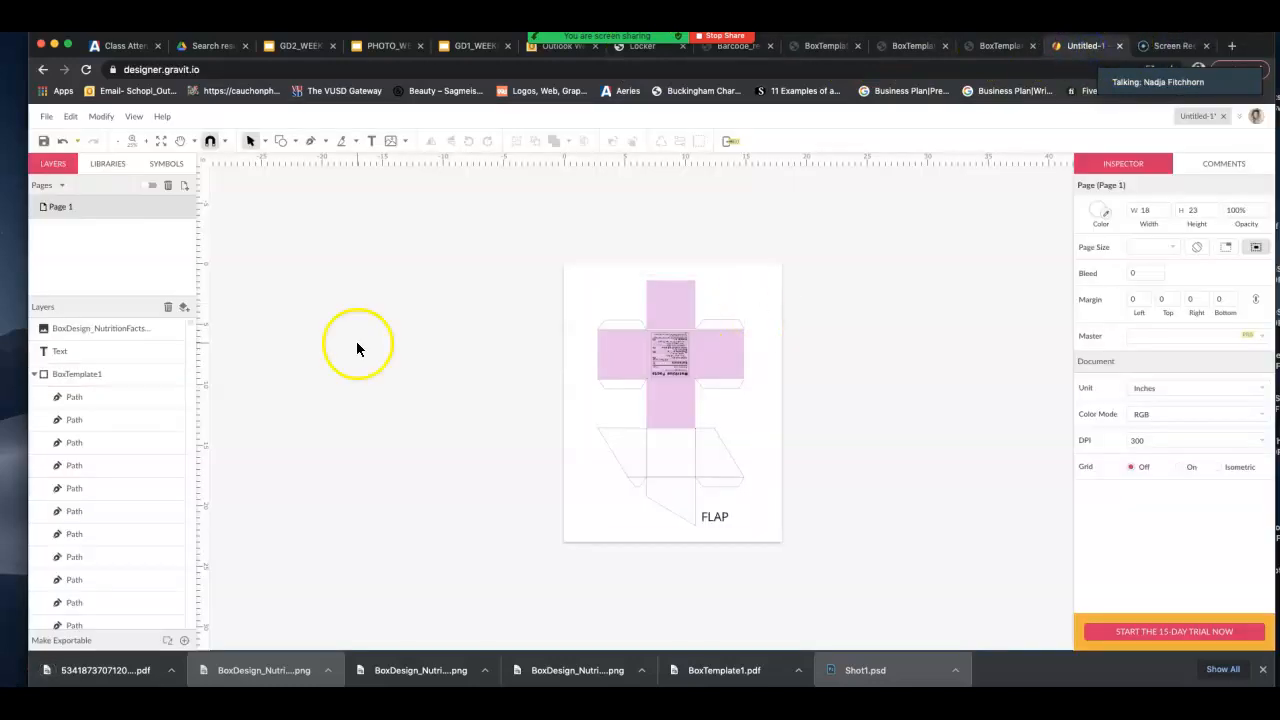
left_click(46, 117)
mouse_move(95, 336)
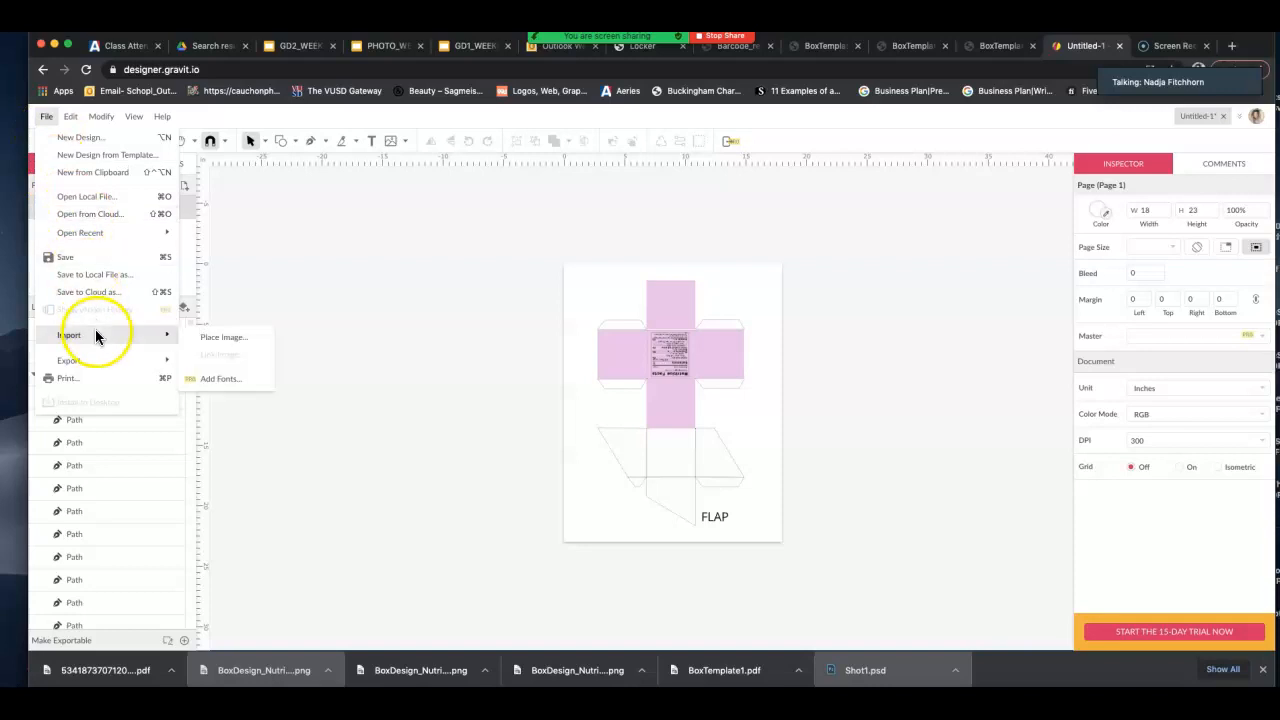
left_click(219, 337)
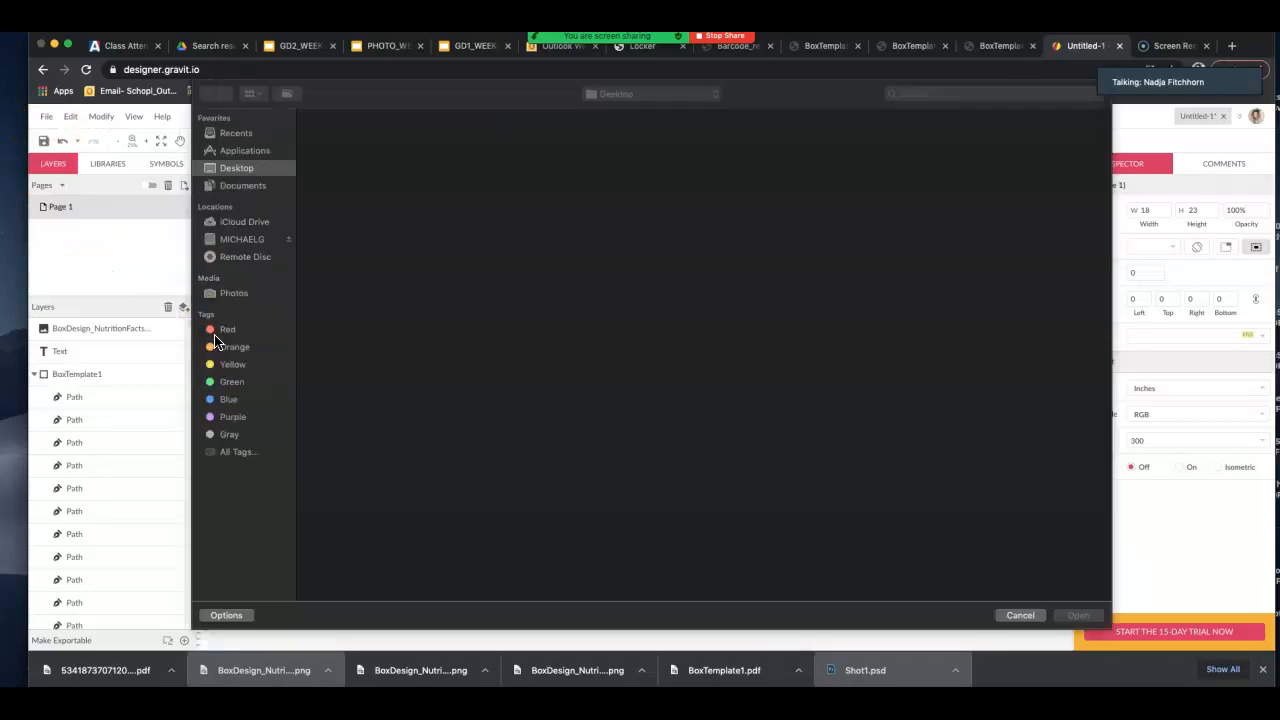
left_click(418, 136)
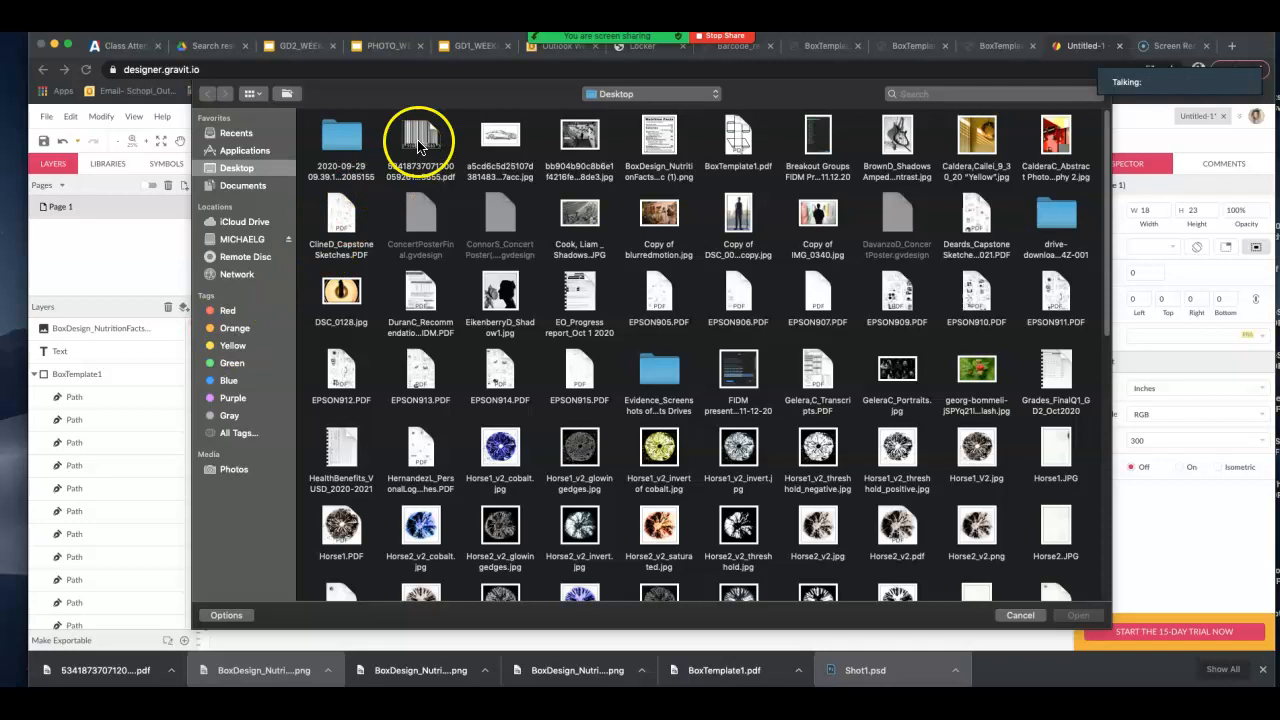
left_click(1075, 616)
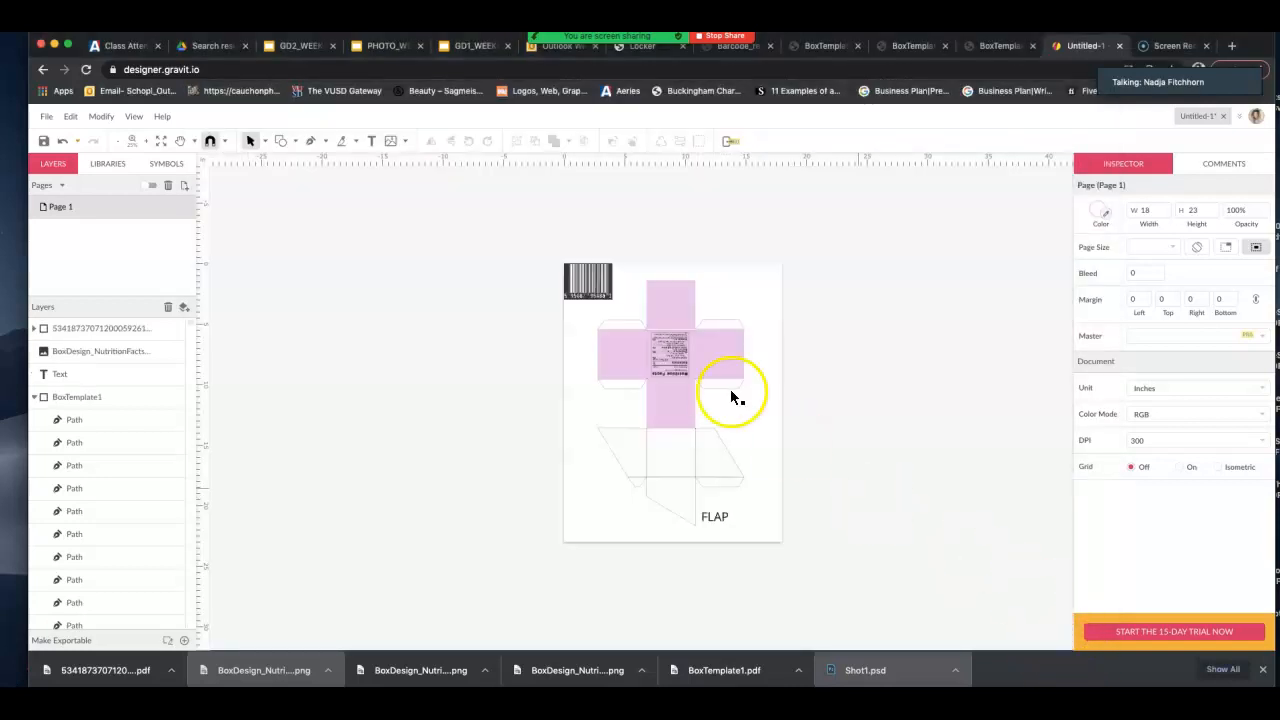
Rotate the barcode to about -90.9° and move it onto the left square of the pink cross
left_click(590, 284)
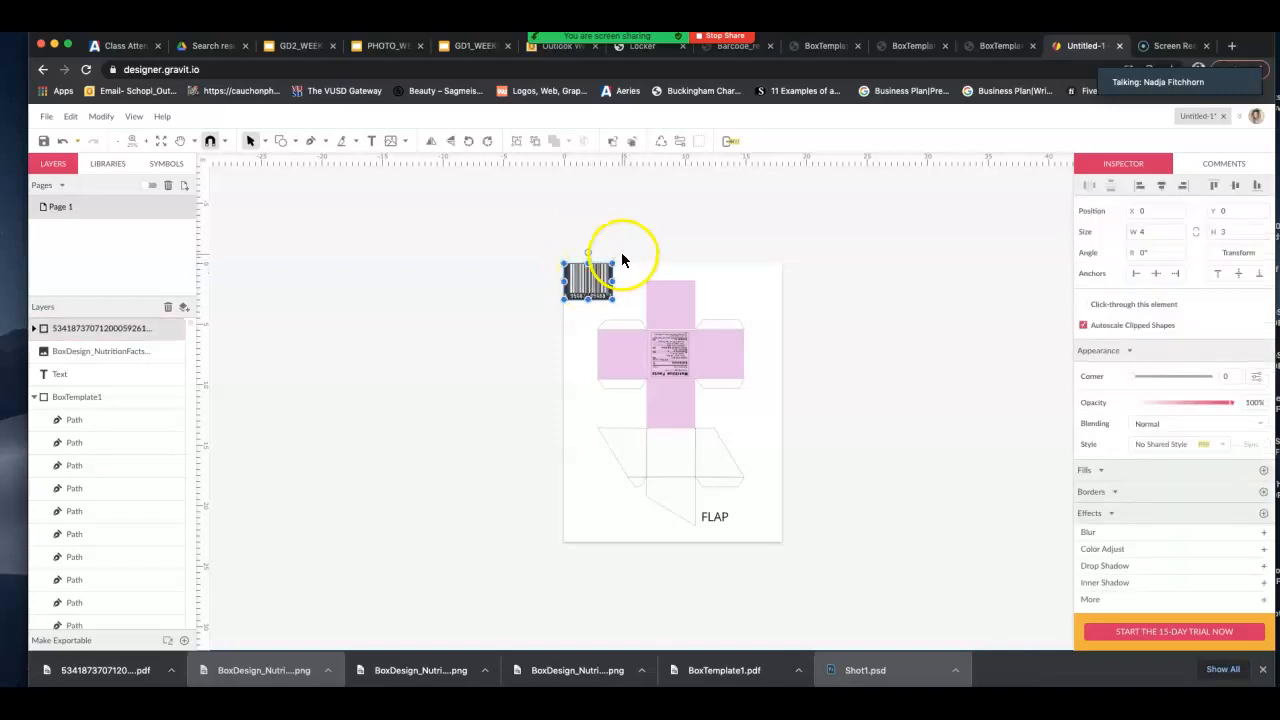
left_click_drag(615, 258, 616, 258)
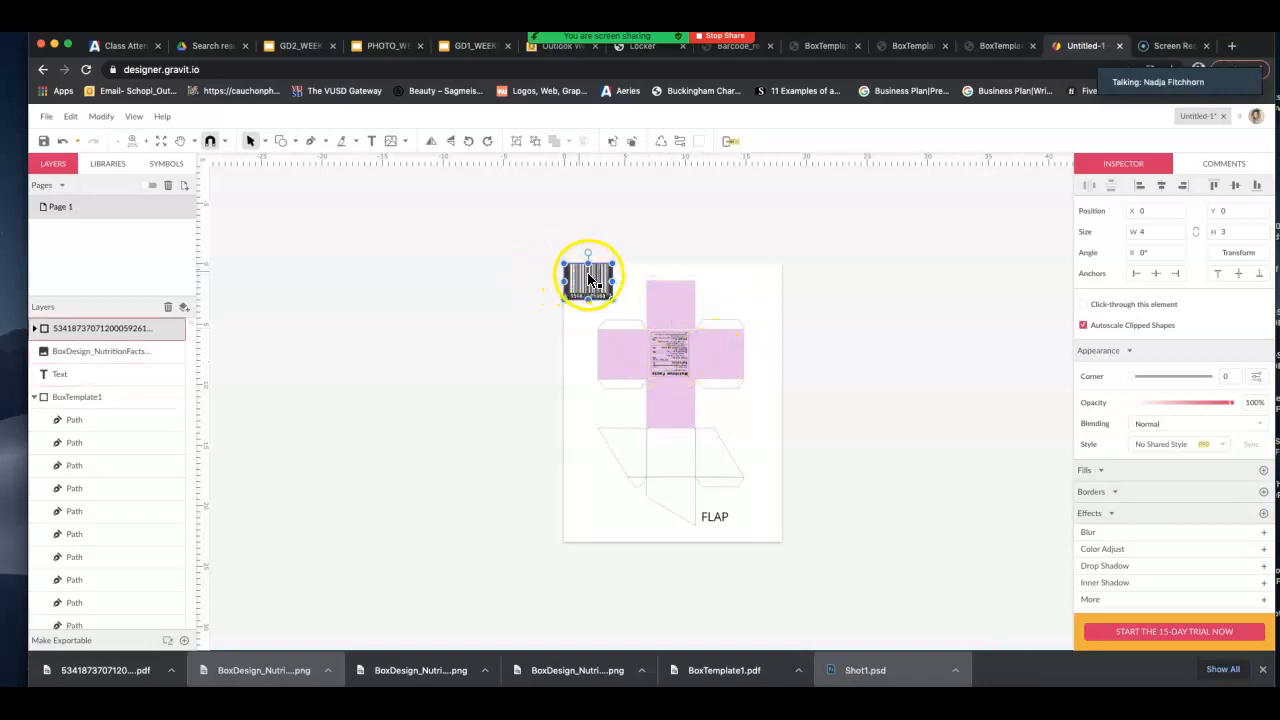
left_click_drag(615, 260, 593, 297)
Try scaling the barcode down to about 0.68 by 0.90 in, and undo the resize
mouse_move(620, 360)
left_mouse_down()
mouse_move(630, 340)
mouse_move(612, 372)
left_mouse_up()
scroll(612, 372, "up", 10)
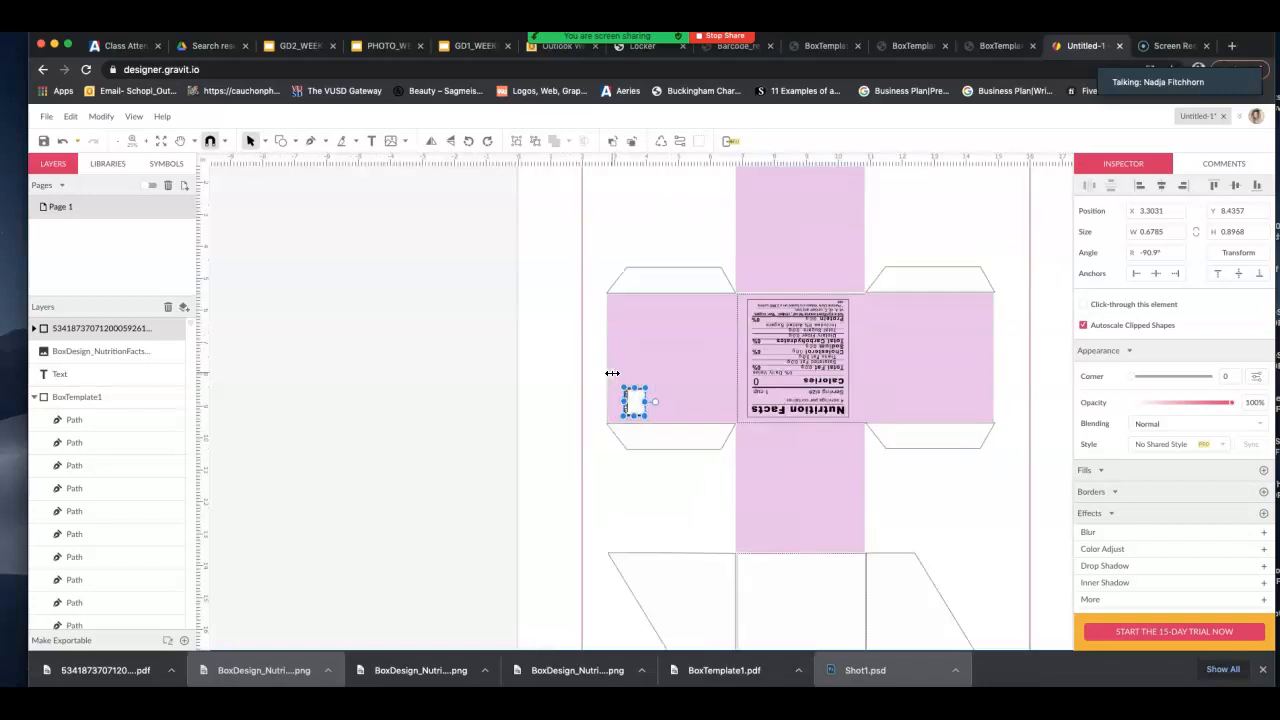
scroll(612, 372, "up", 3)
left_click(582, 384)
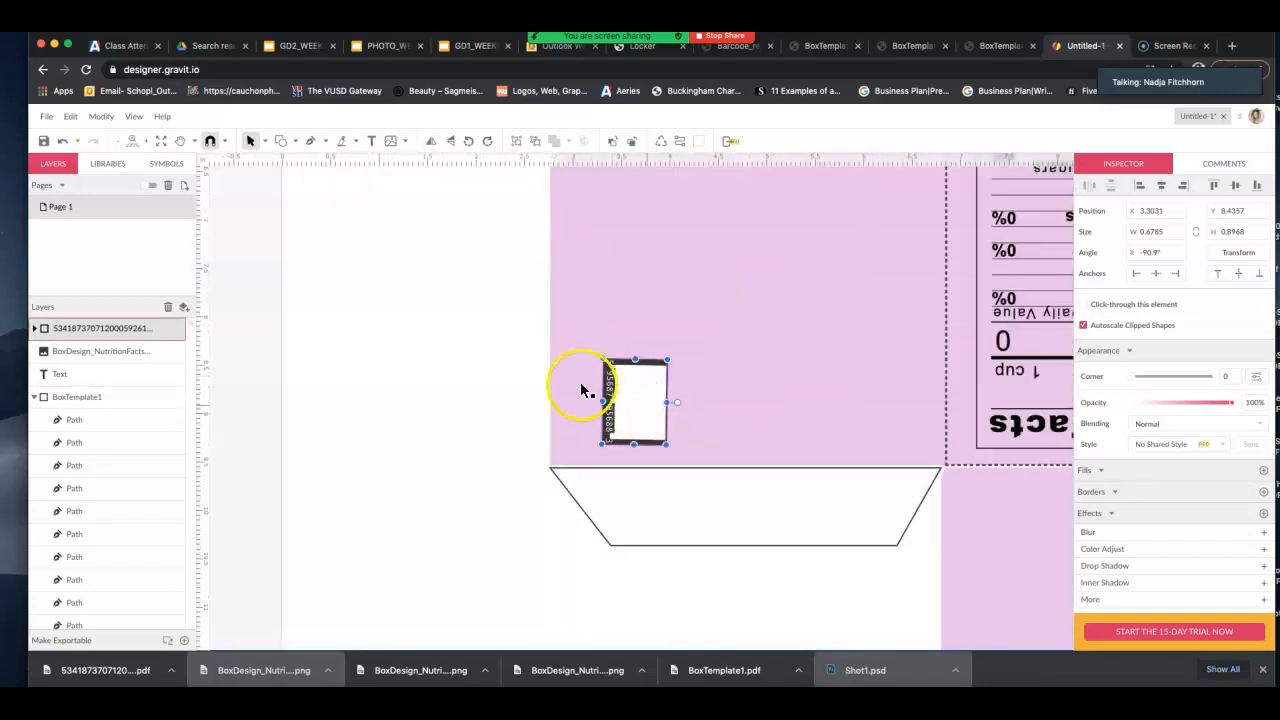
left_click(643, 408)
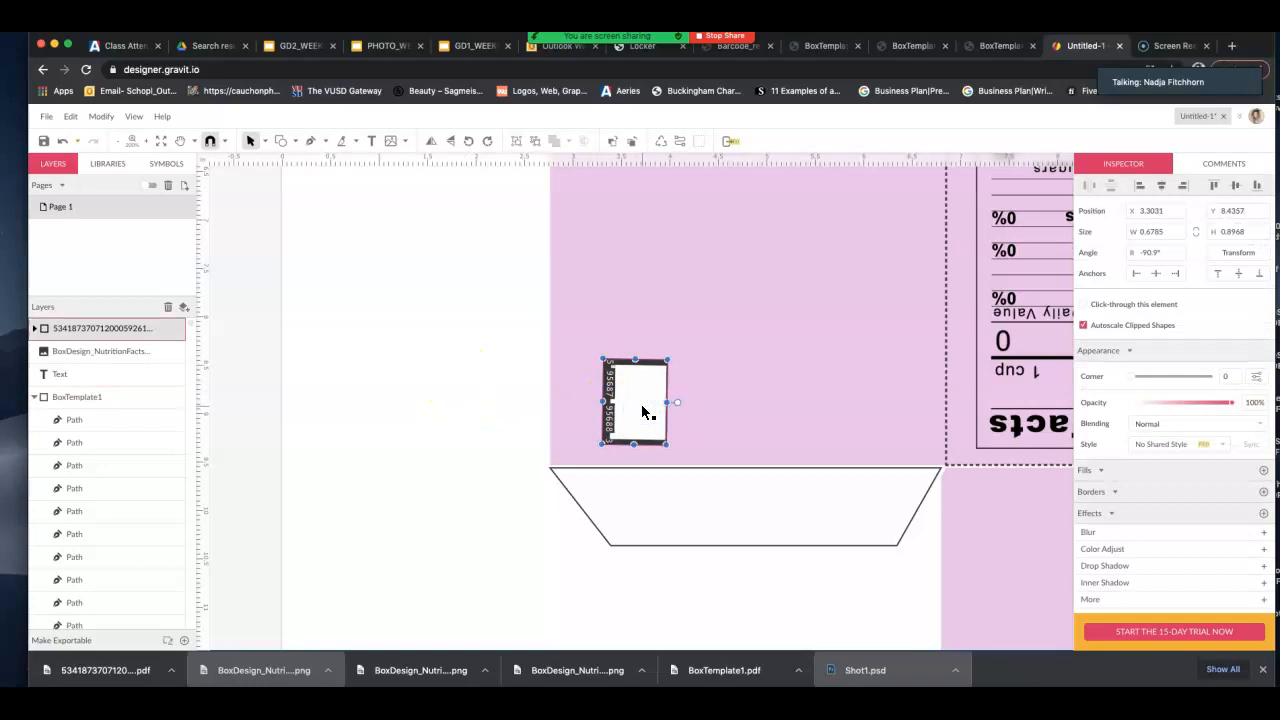
key("super+z")
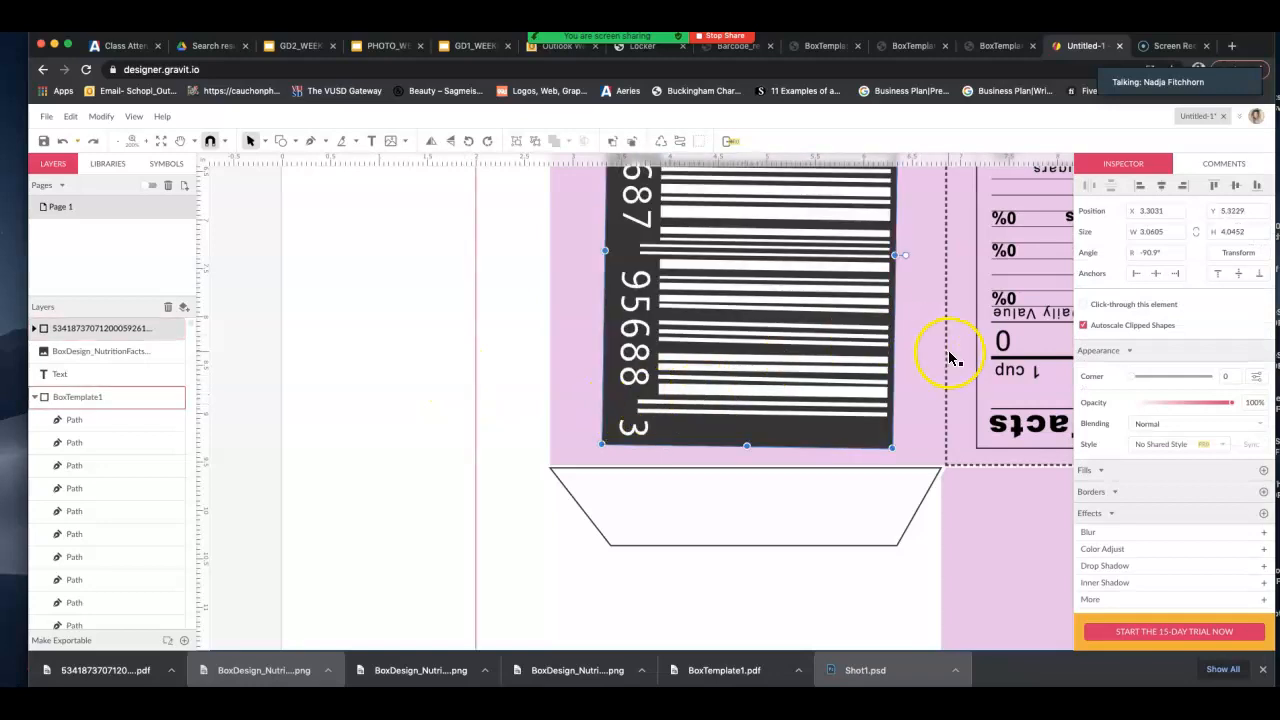
Straighten the barcode to exactly -90° and scale it down proportionally to about 1.68 by 2.23 in
scroll(950, 358, "down", 3)
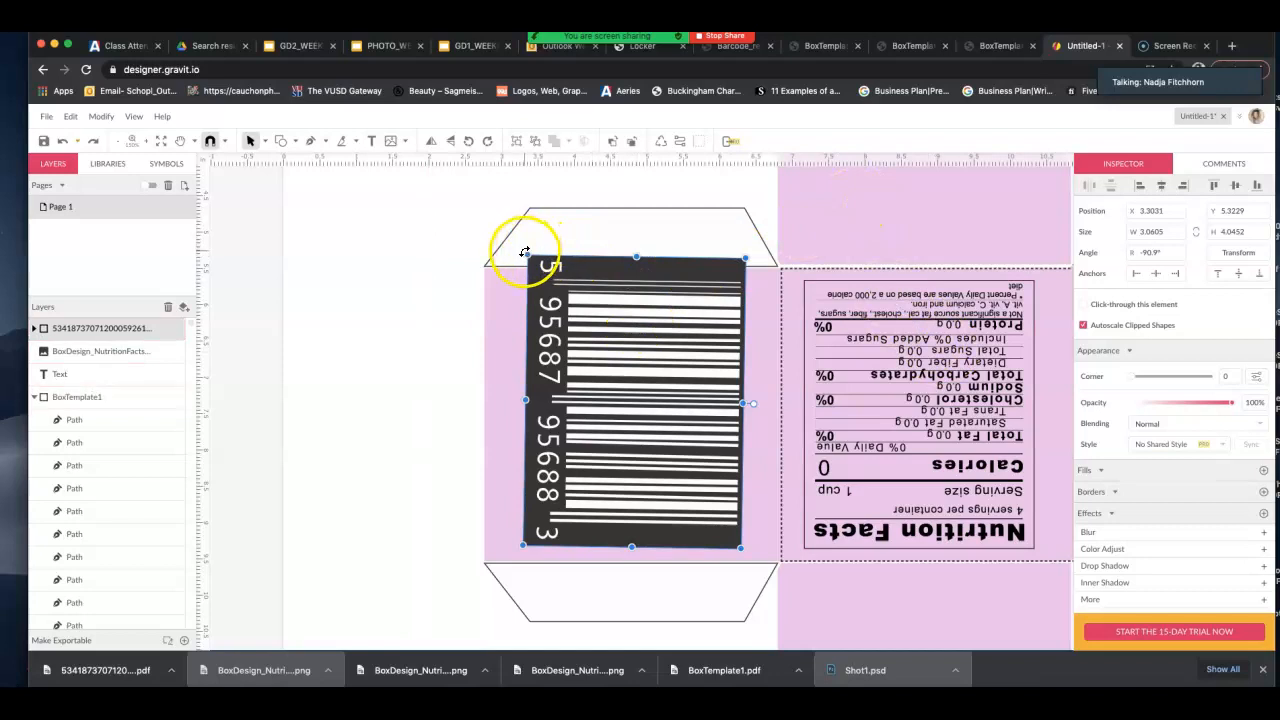
left_click_drag(524, 252, 522, 250)
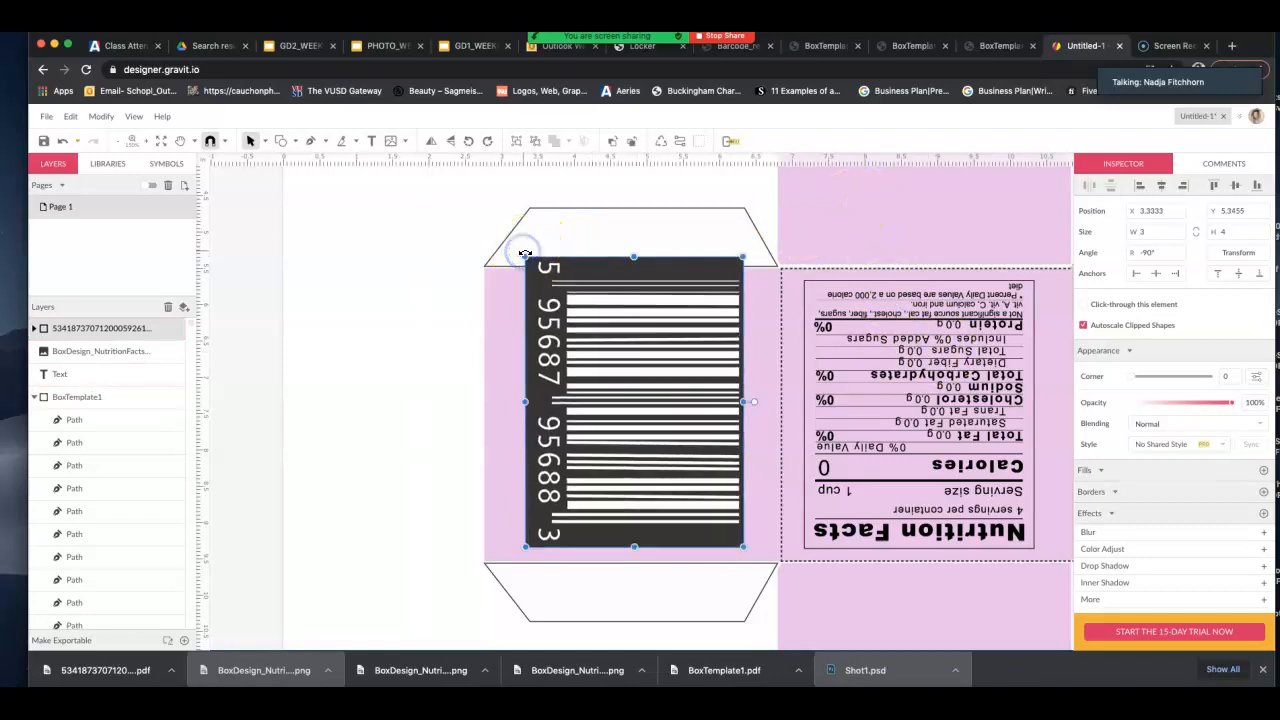
left_click_drag(741, 258, 647, 384)
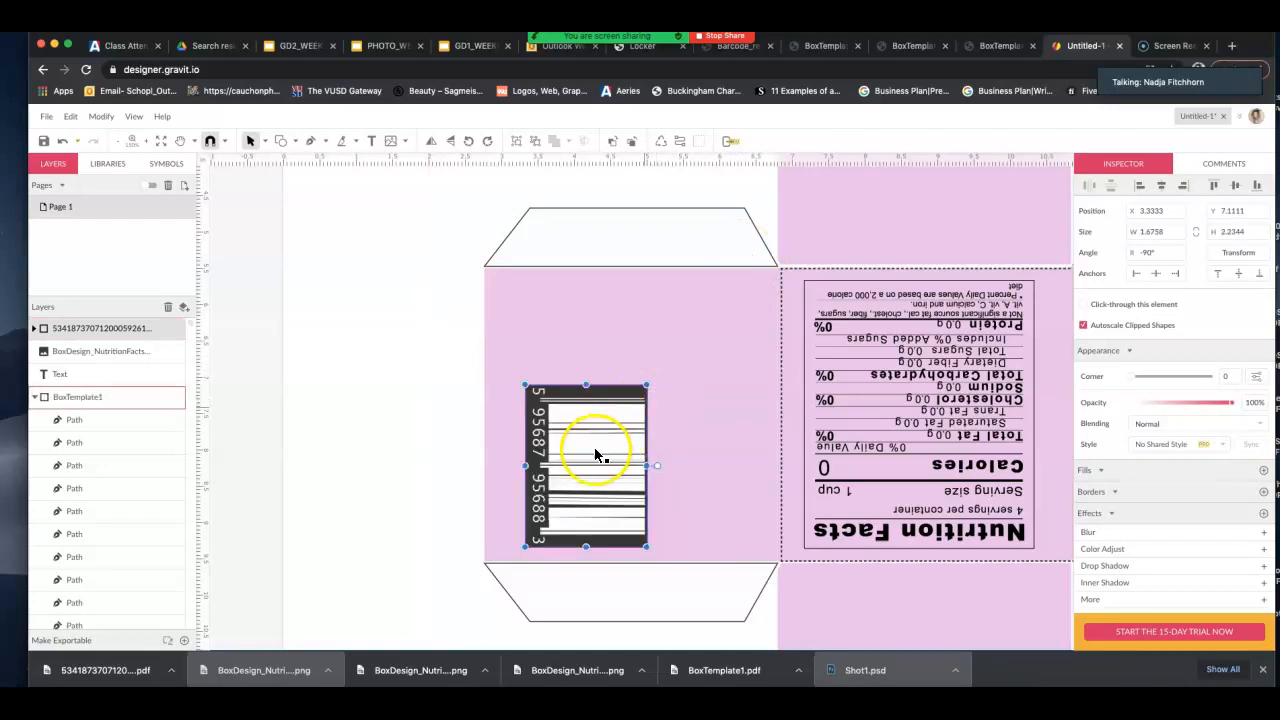
Move the barcode to the lower-left corner of the left square and enlarge it to about 2.17 by 2.89 in
mouse_move(596, 448)
left_mouse_down()
mouse_move(588, 436)
mouse_move(575, 447)
left_mouse_up()
left_click_drag(631, 378, 663, 366)
left_click_drag(608, 430, 604, 431)
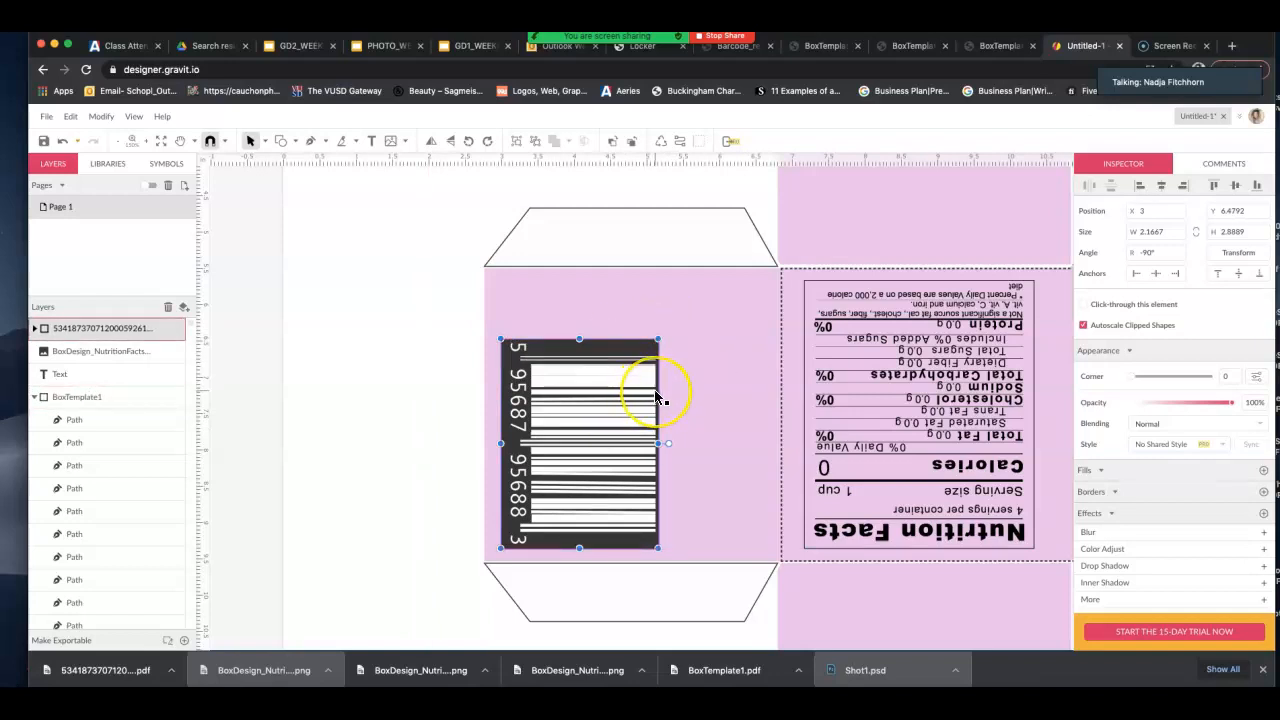
scroll(655, 398, "down", 3)
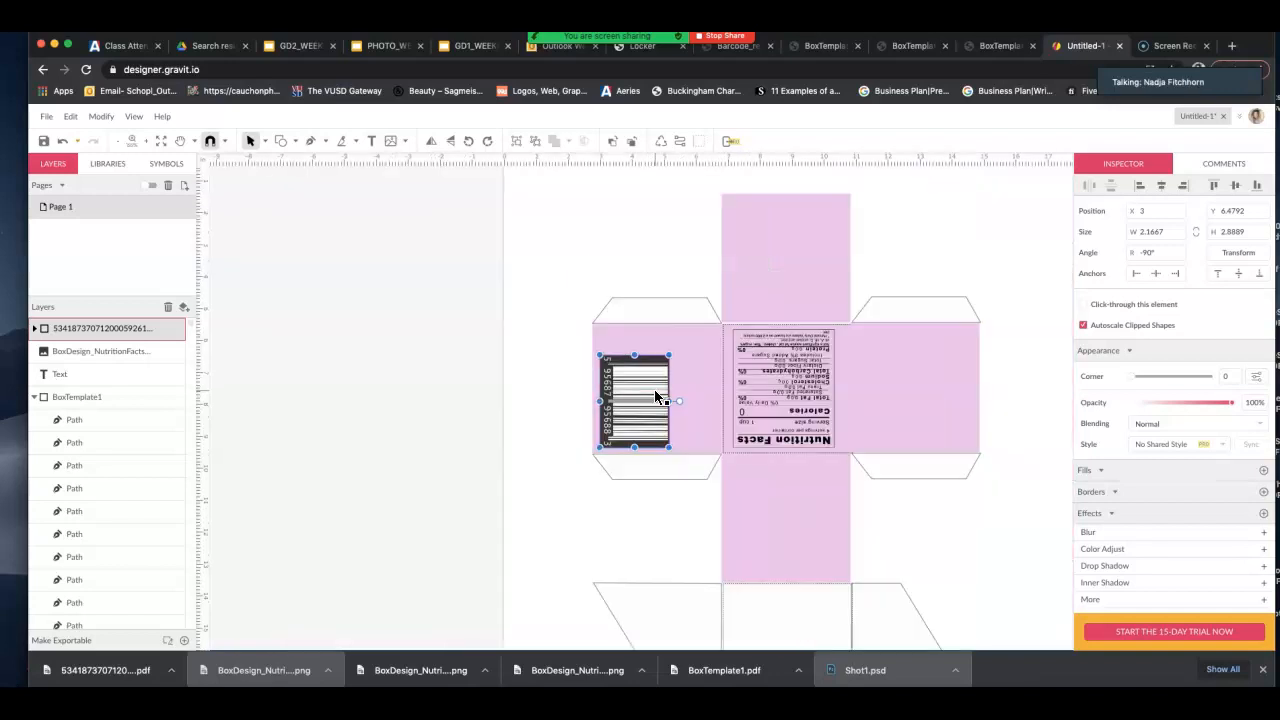
left_click(673, 430)
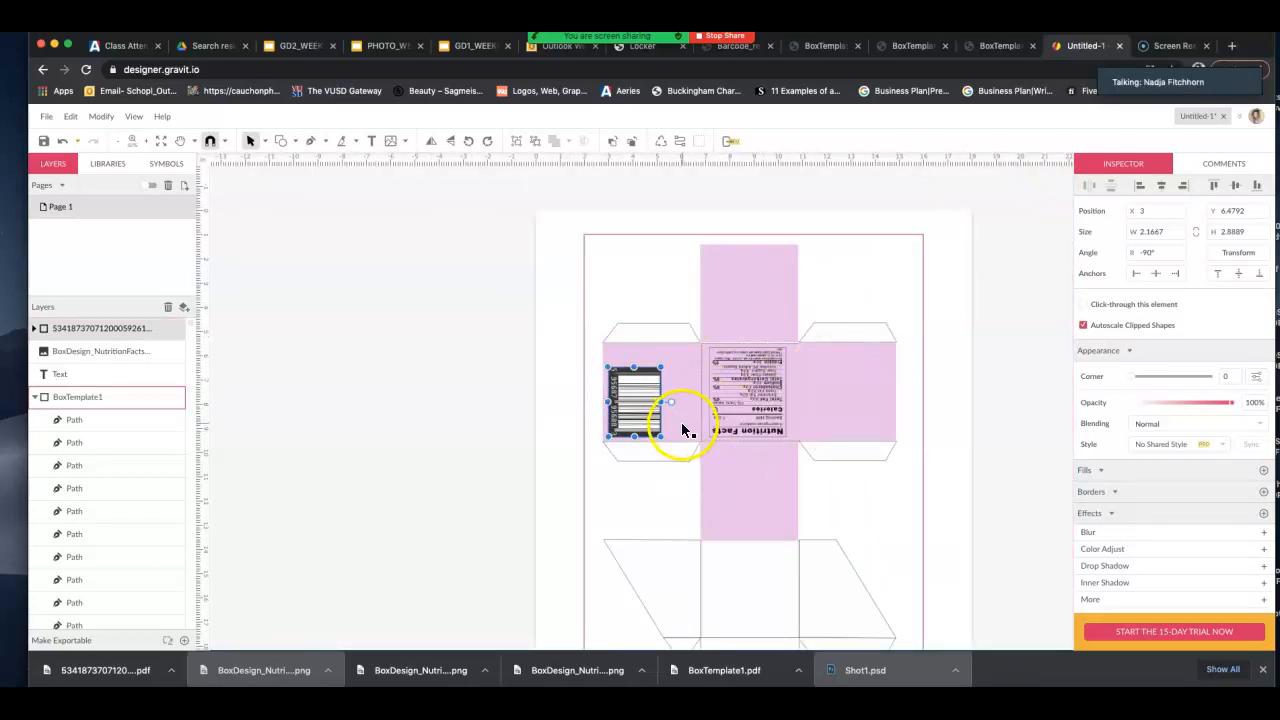
Change the top square of the cross from a color fill to the checkered Texture Fill
left_click(790, 300)
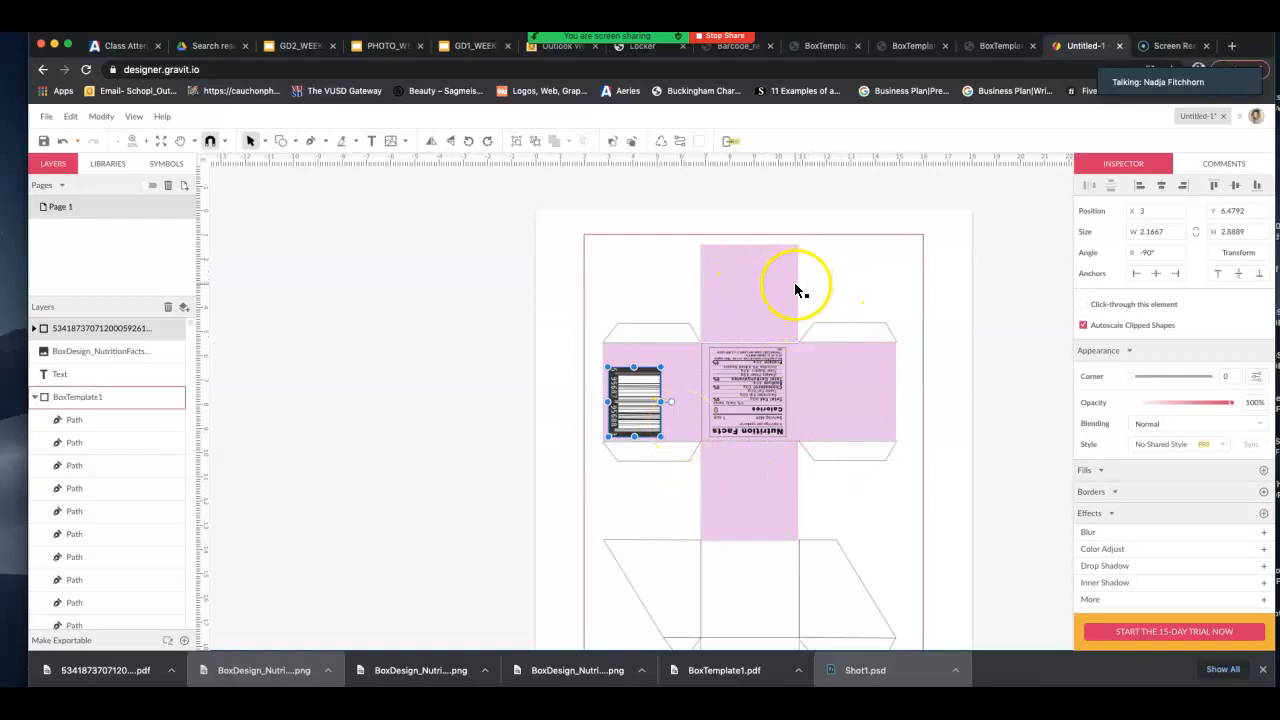
left_click(762, 280)
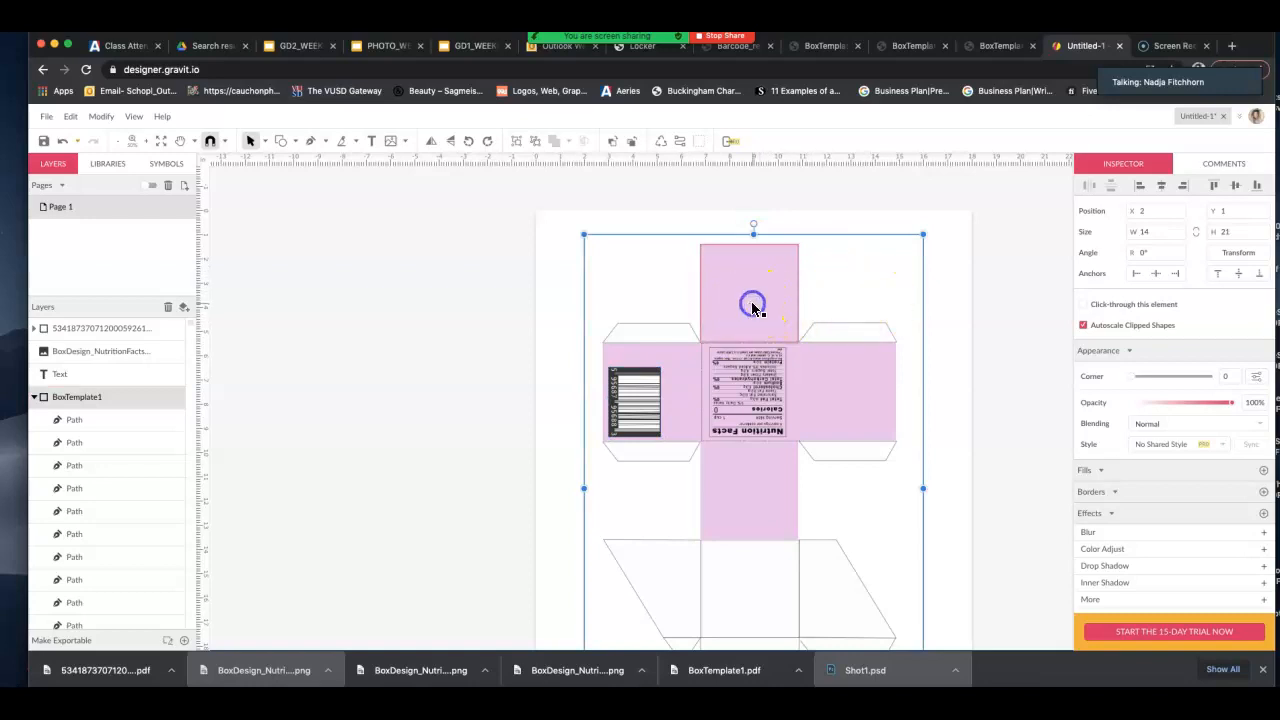
double_click(752, 303)
left_click(1090, 443)
left_click(1132, 207)
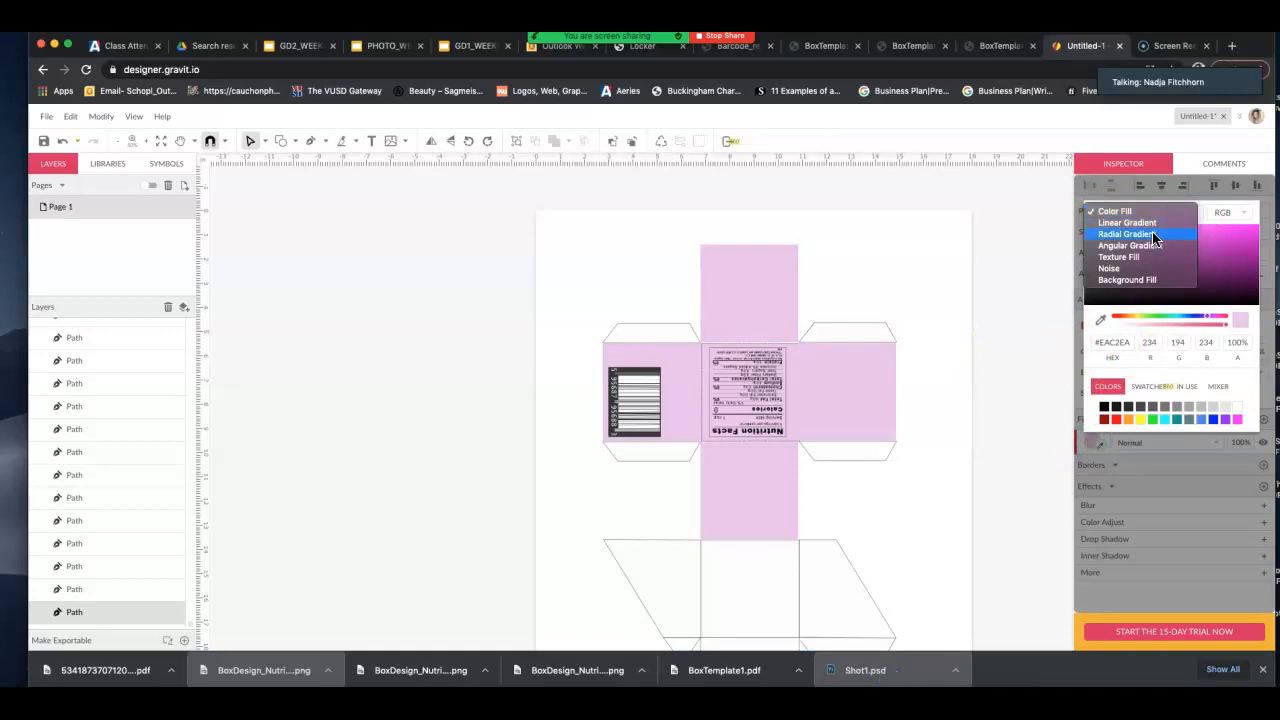
left_click(1120, 257)
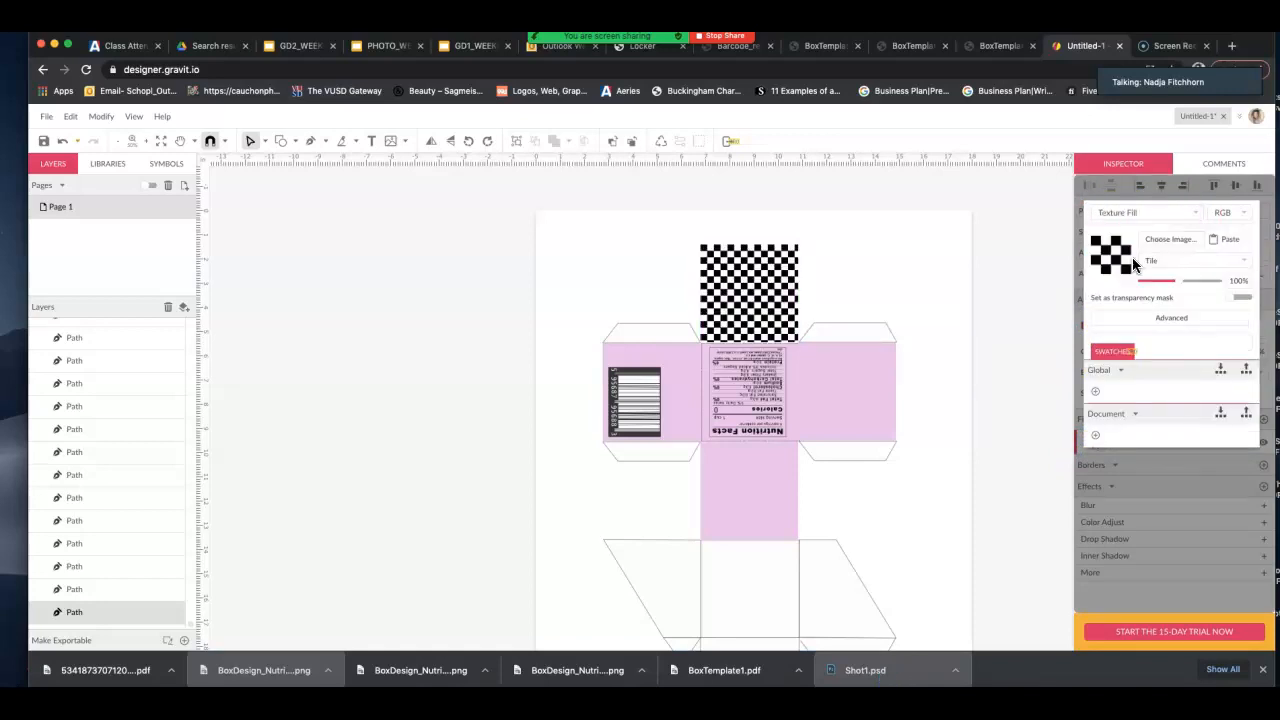
Try the Noise and Background Fill types on the top square, and undo back to the checkered texture
left_click(1194, 213)
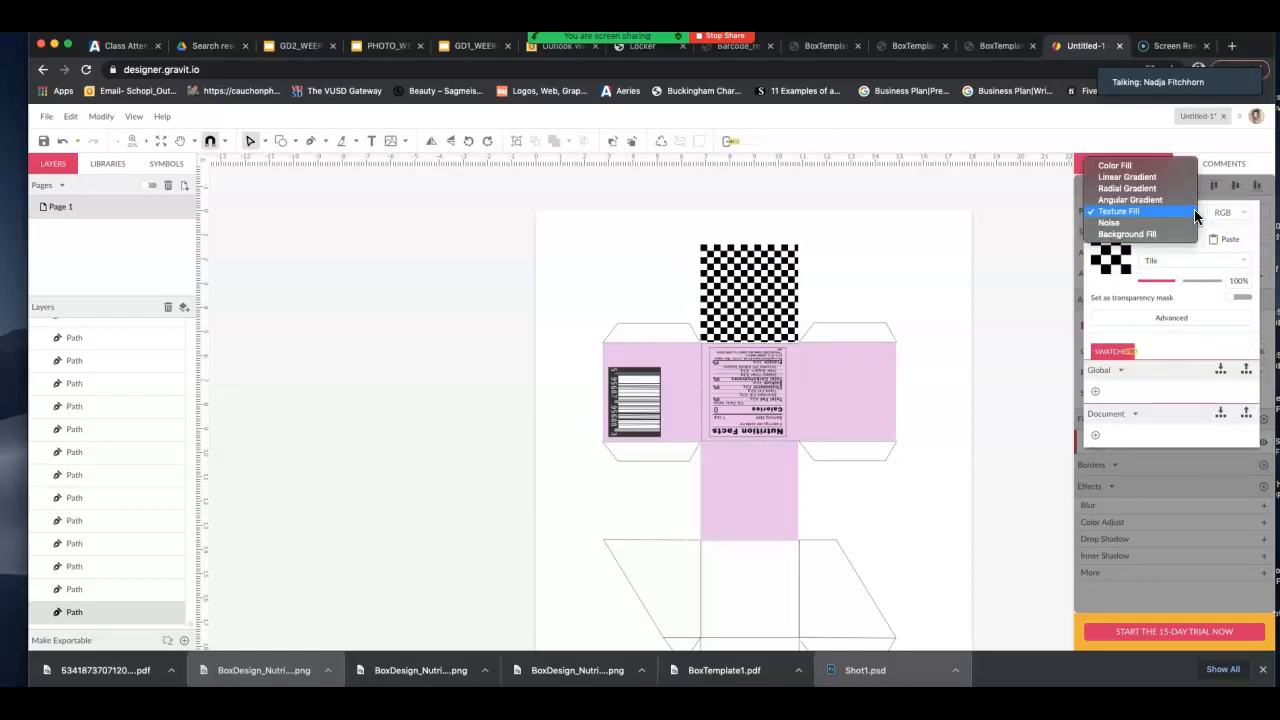
left_click(1149, 222)
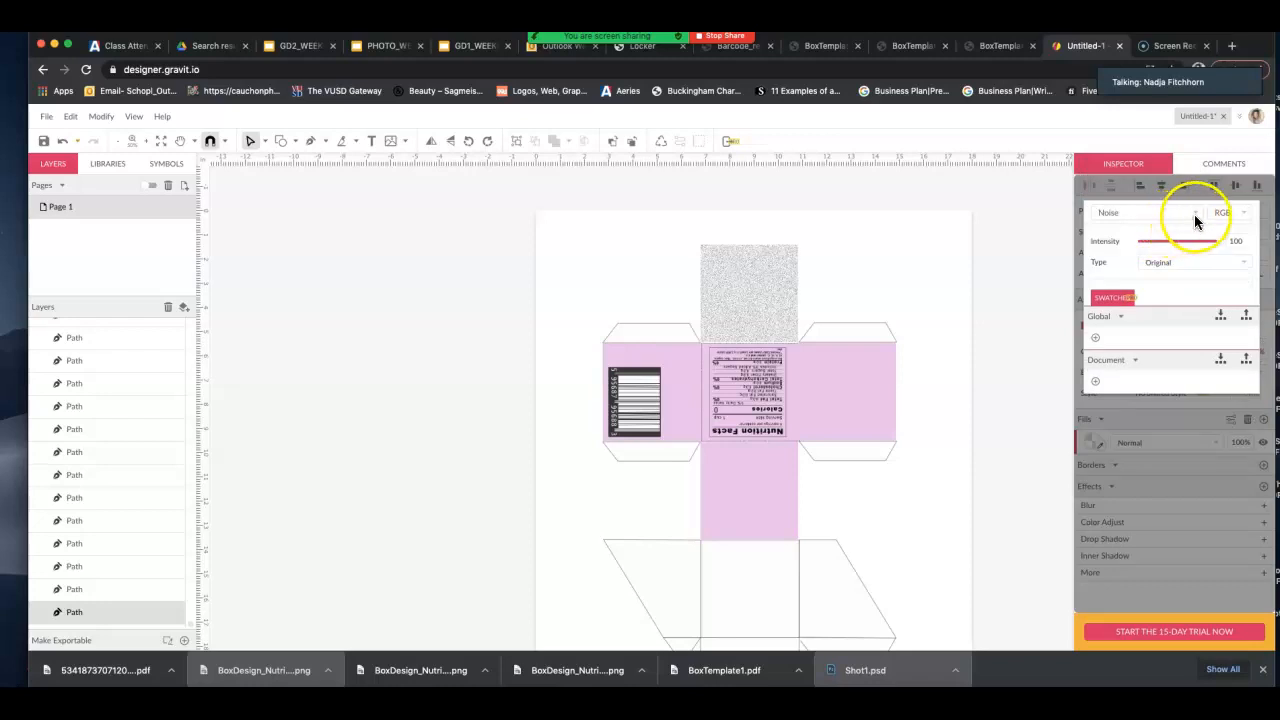
left_click(1196, 214)
left_click(1147, 222)
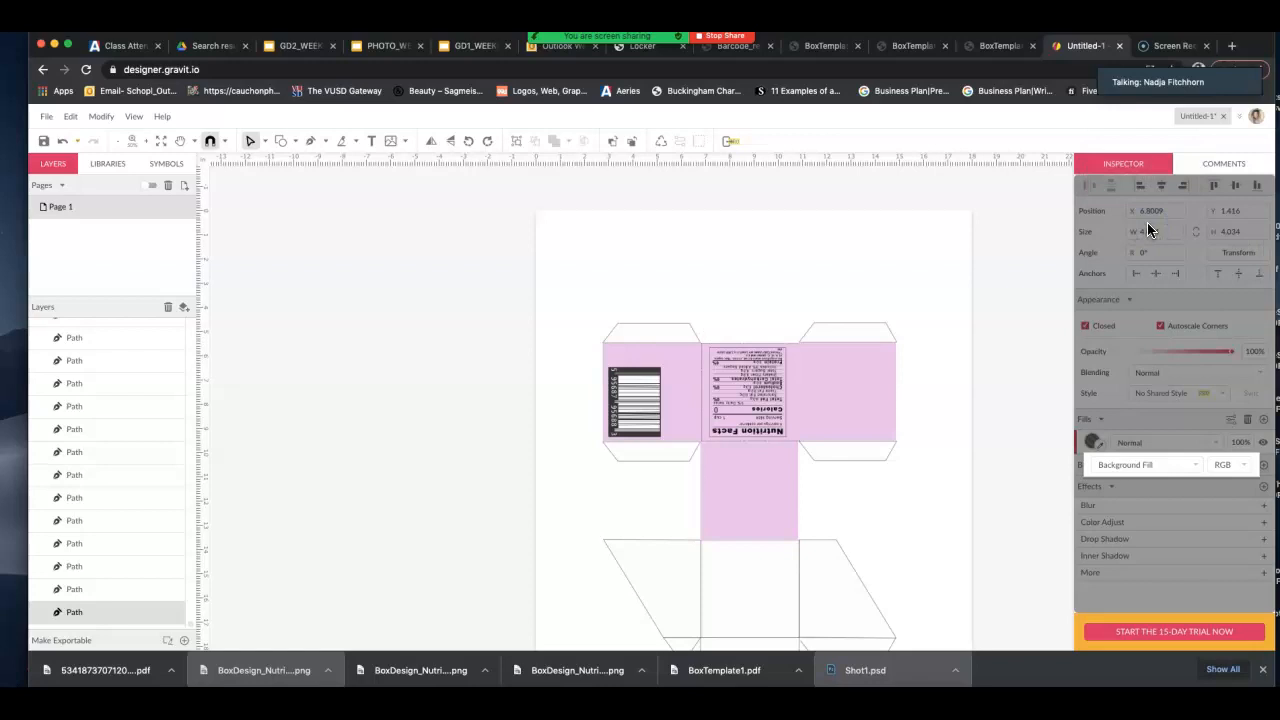
left_click(1203, 470)
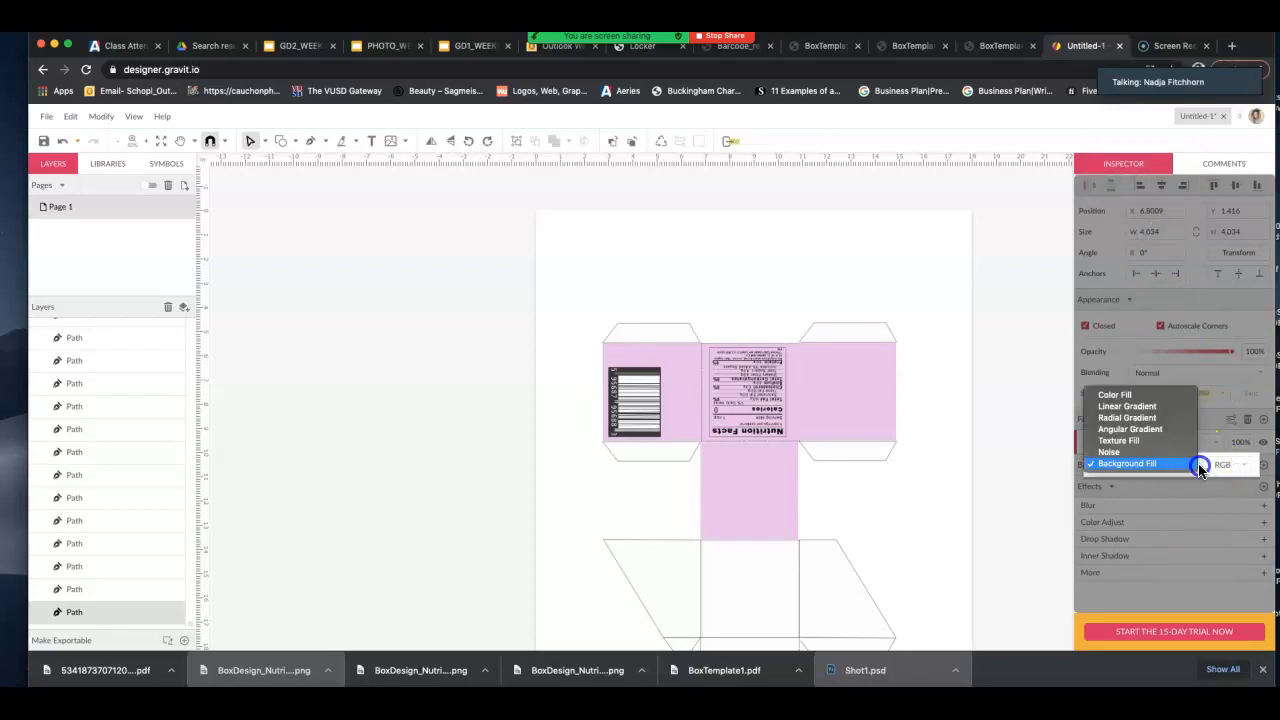
left_click(1153, 465)
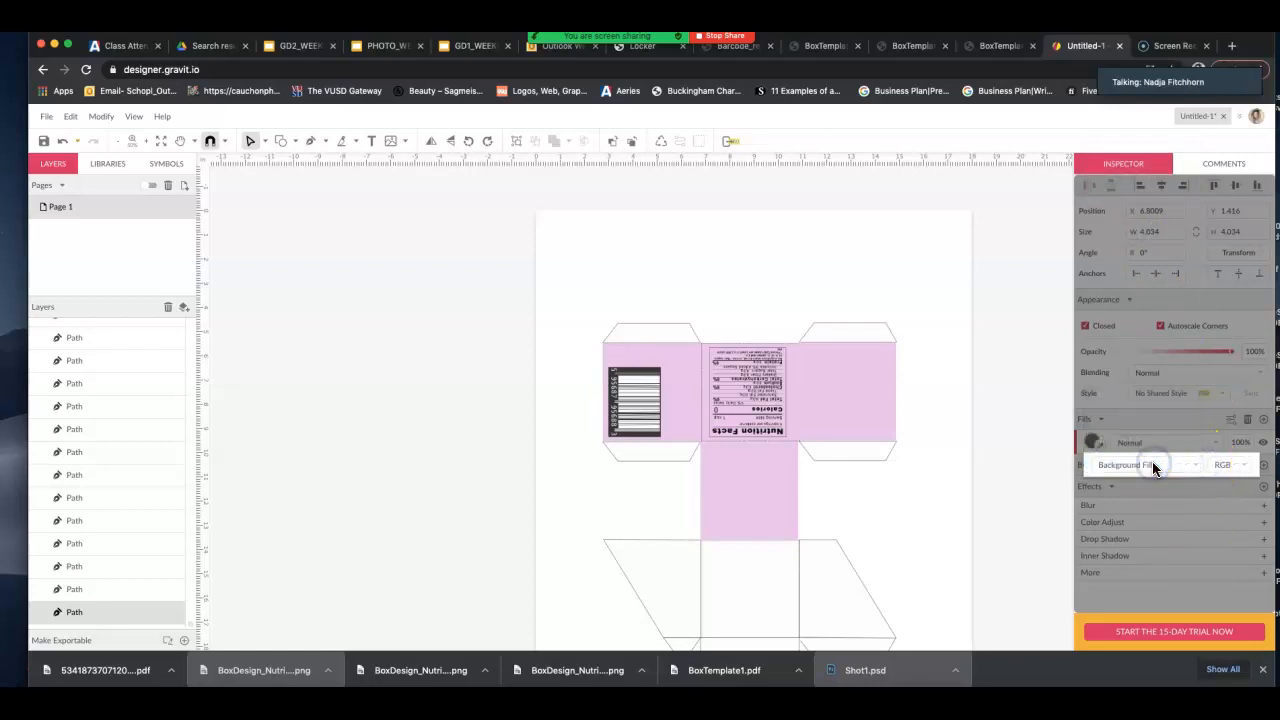
left_click(1153, 467)
left_click(1153, 465)
left_click(1001, 368)
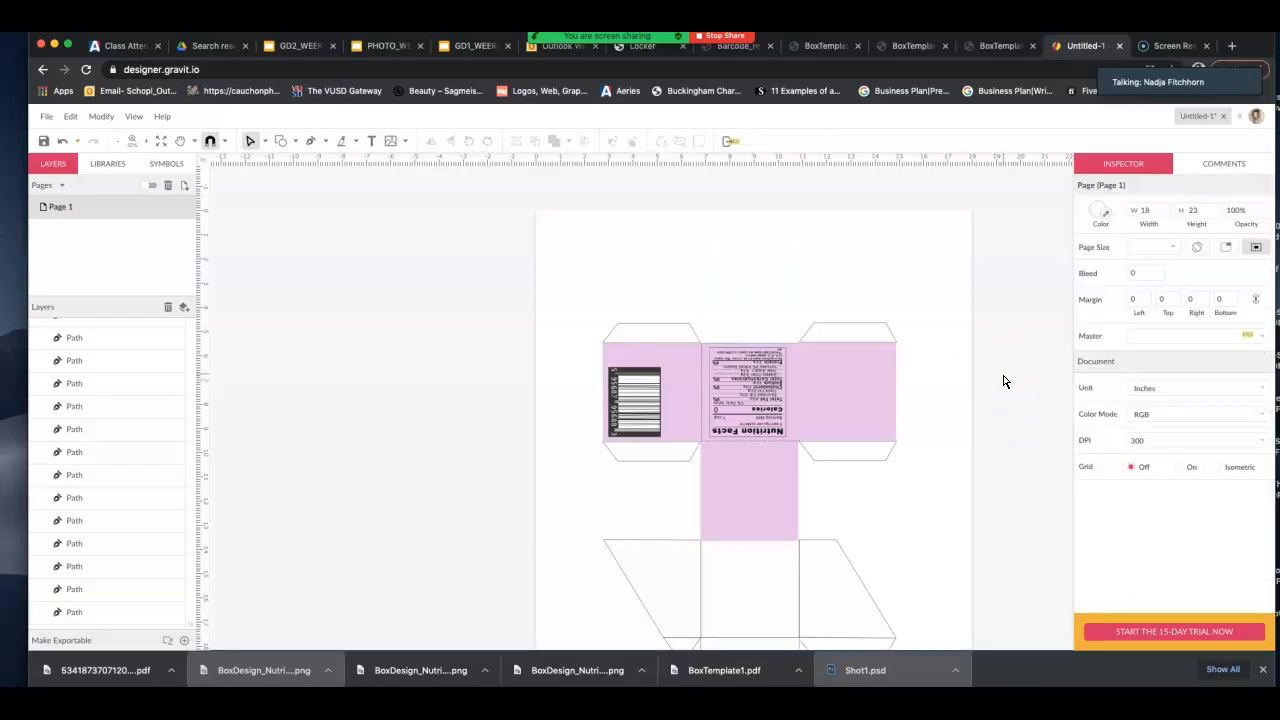
key("super+z")
key("super+z")
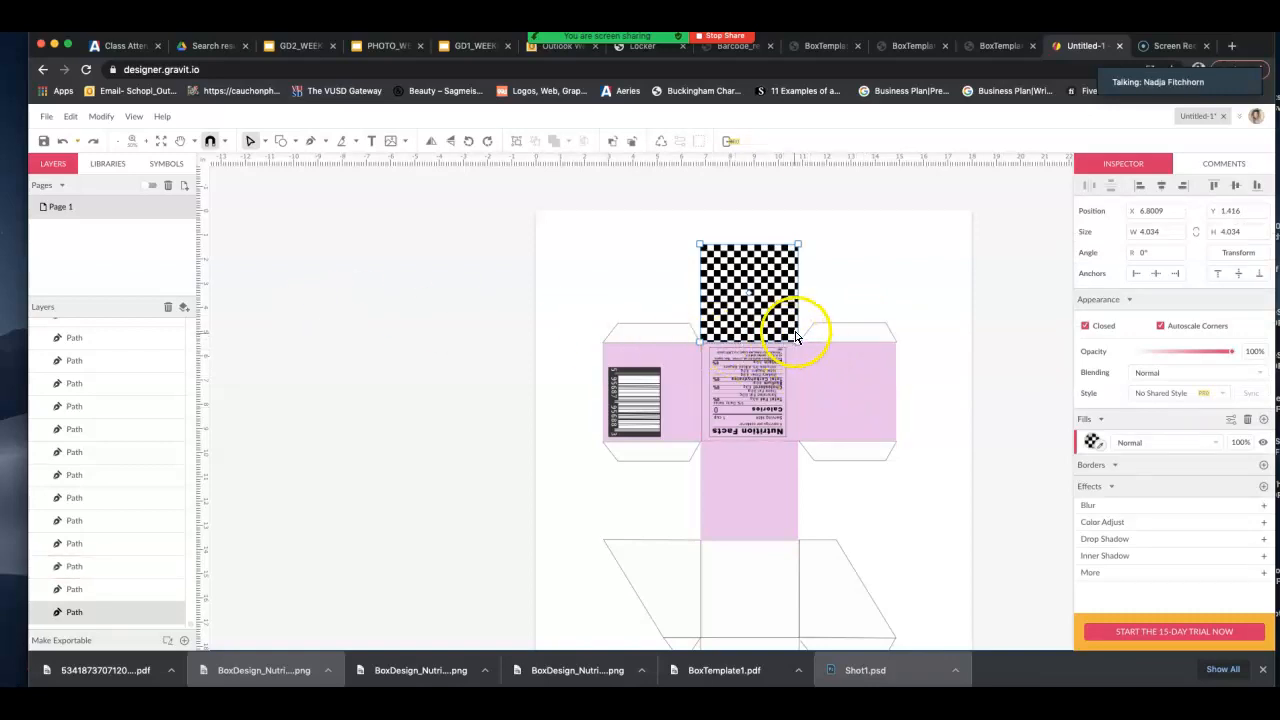
Save the design as a local GVDESIGN file on the Desktop, named with the designer's surname and initial followed by "_PackageDesign"
left_click(600, 311)
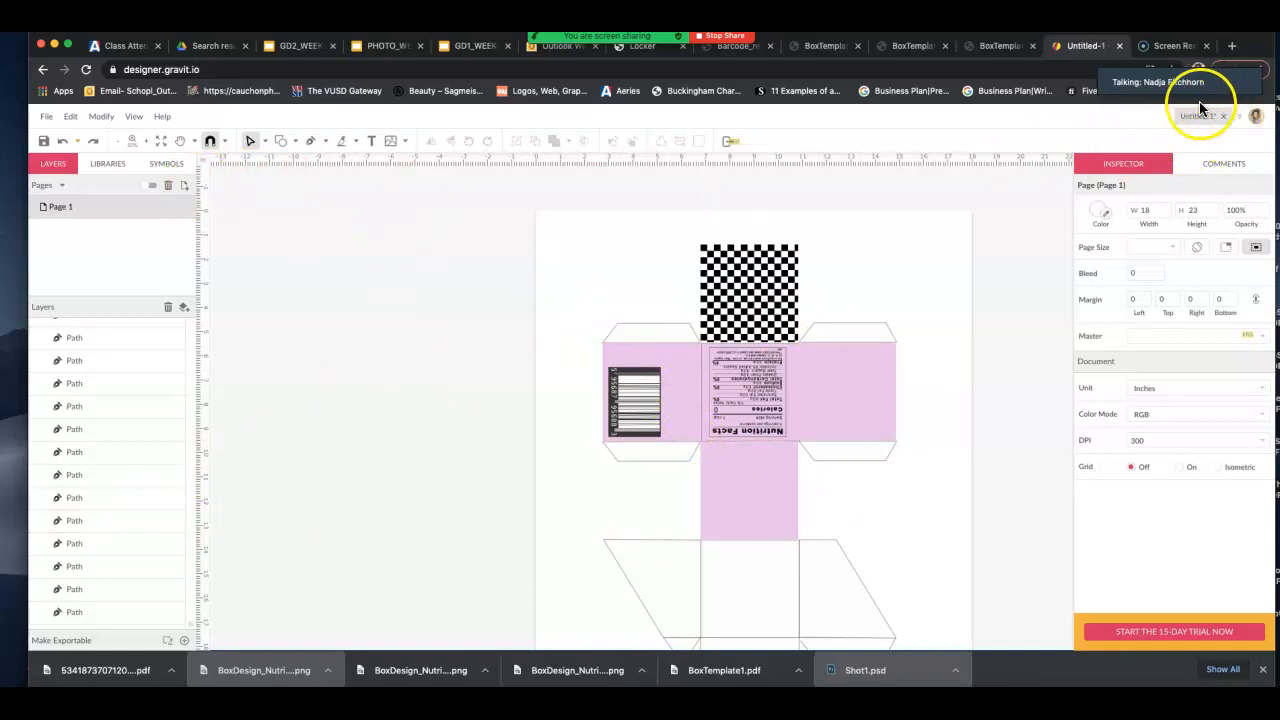
left_click(47, 117)
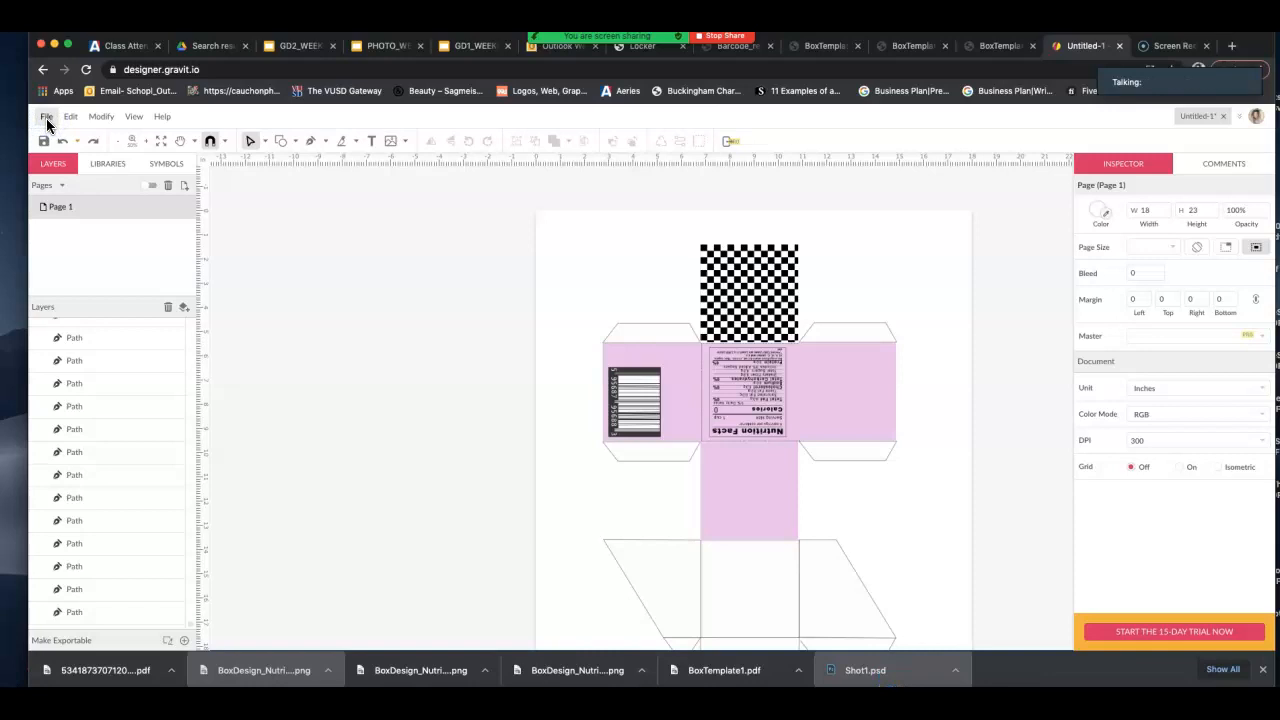
left_click(46, 117)
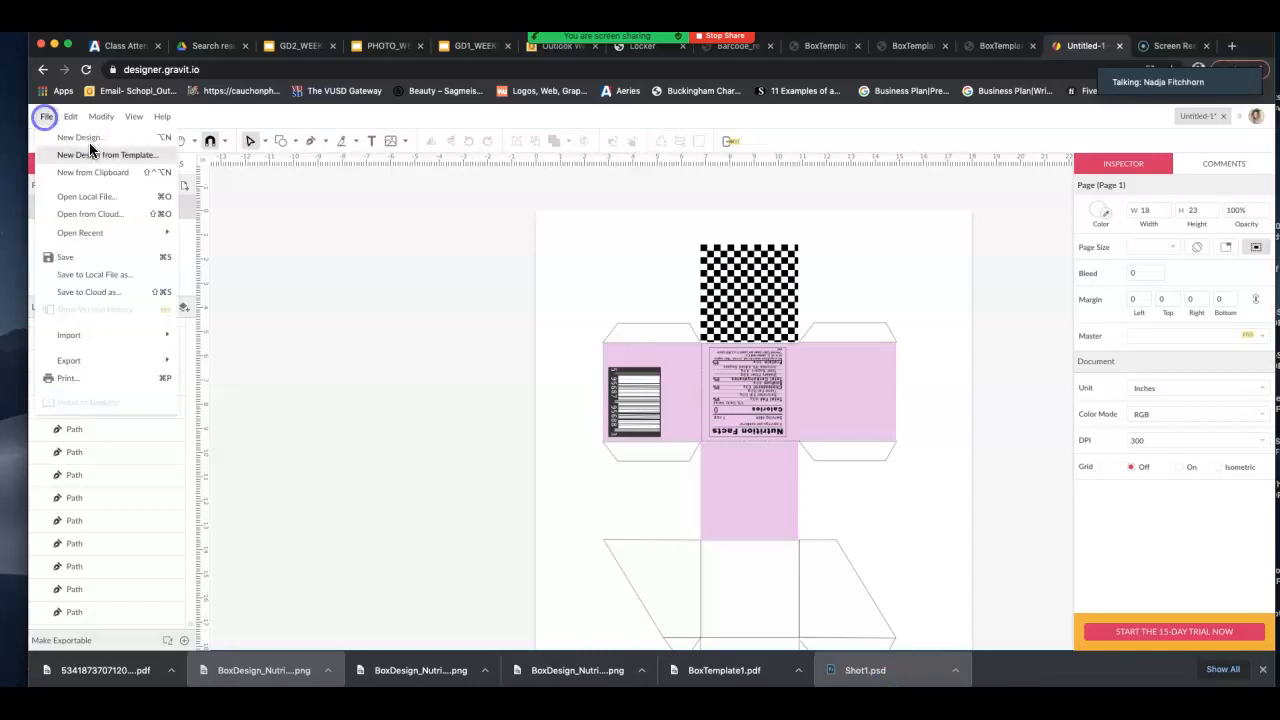
left_click(77, 279)
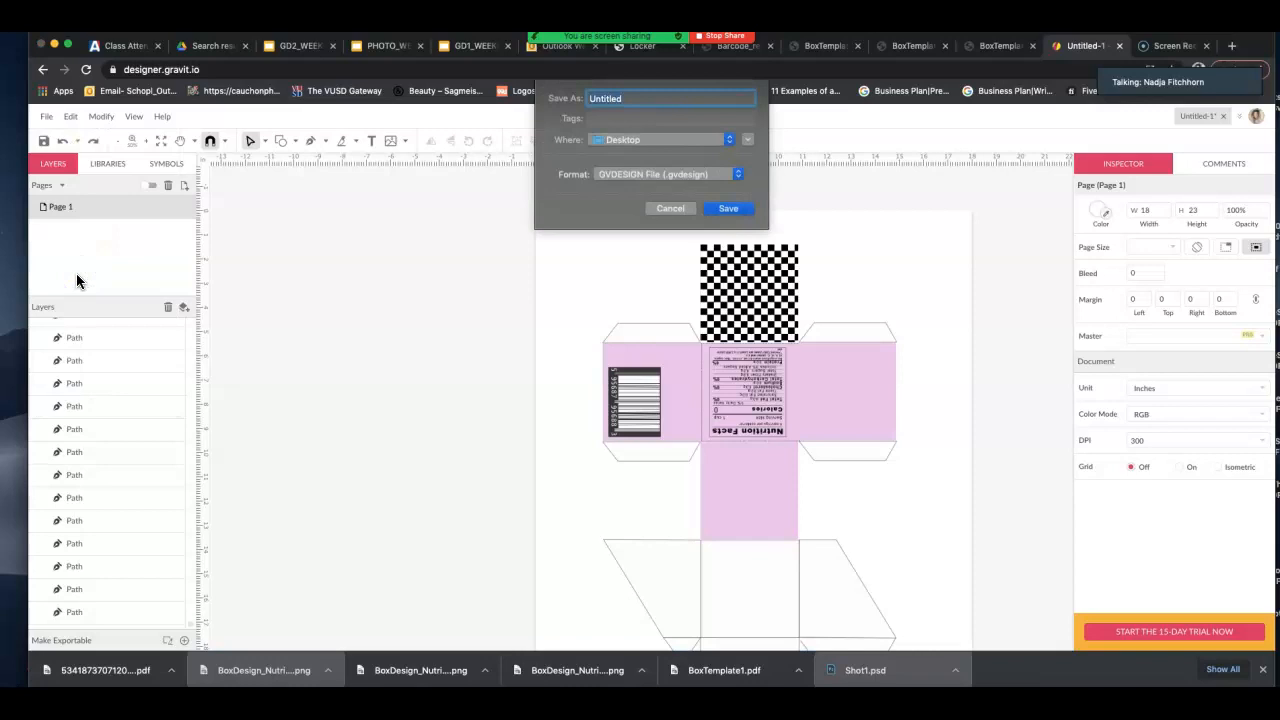
left_click(631, 128)
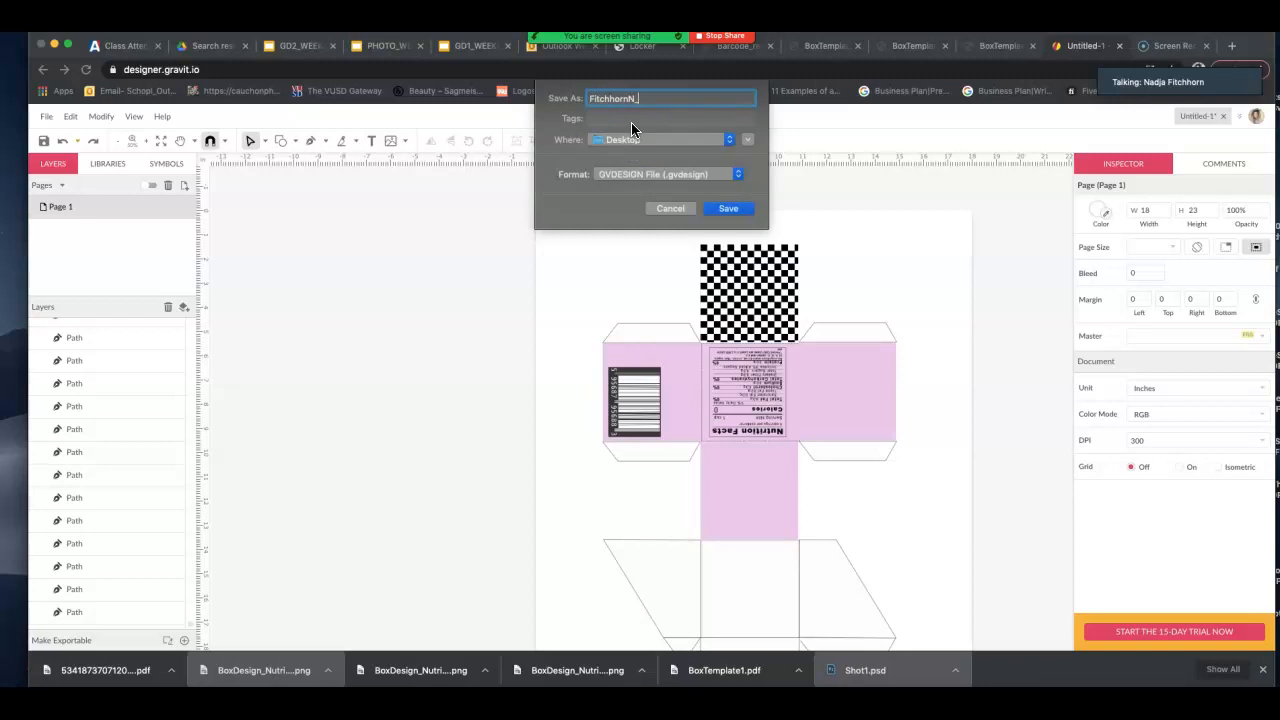
type("ageDesign")
left_click(727, 210)
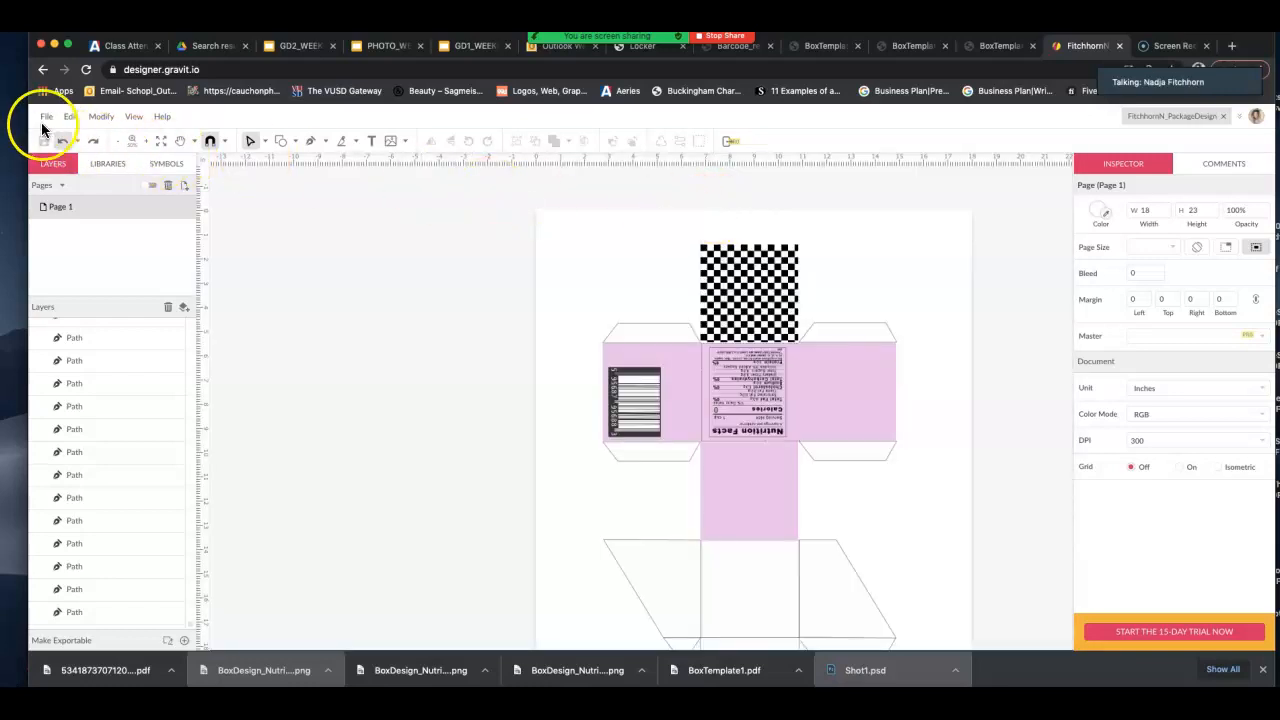
Export the design as a 150 dpi PDF document to the Desktop, named with the designer's surname and initial followed by "_PackageDesign"
left_click(46, 117)
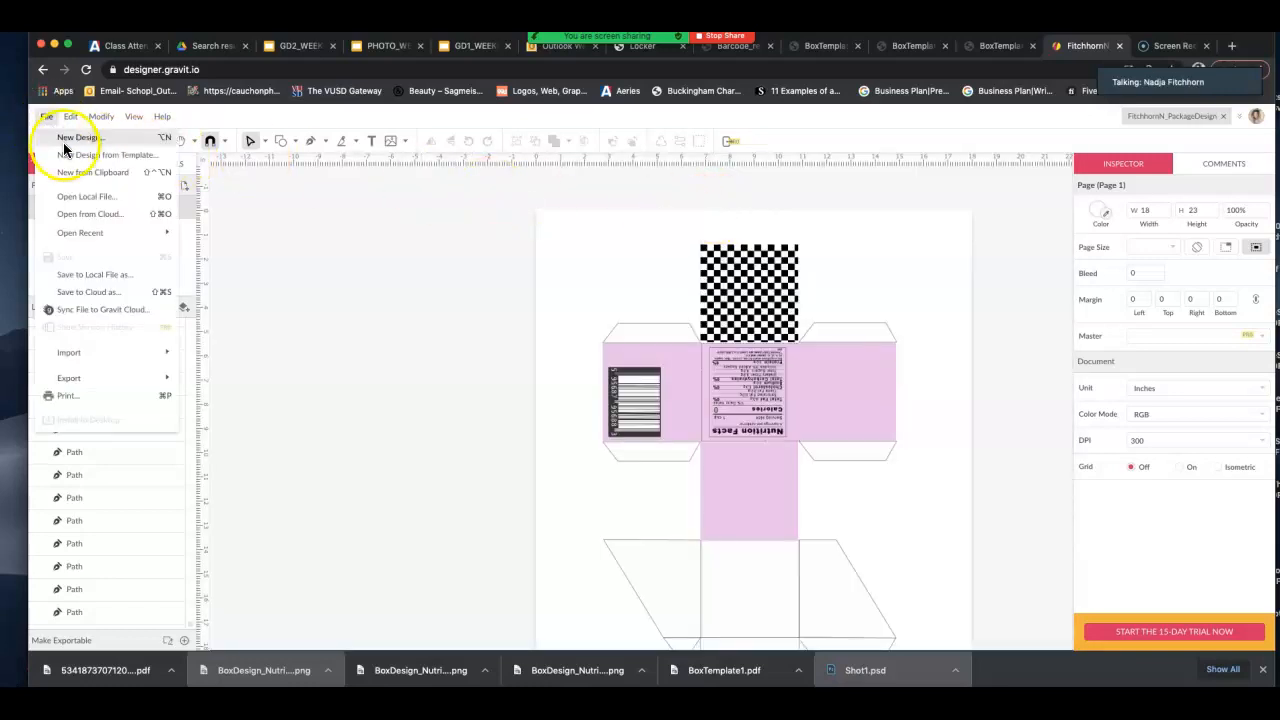
mouse_move(101, 377)
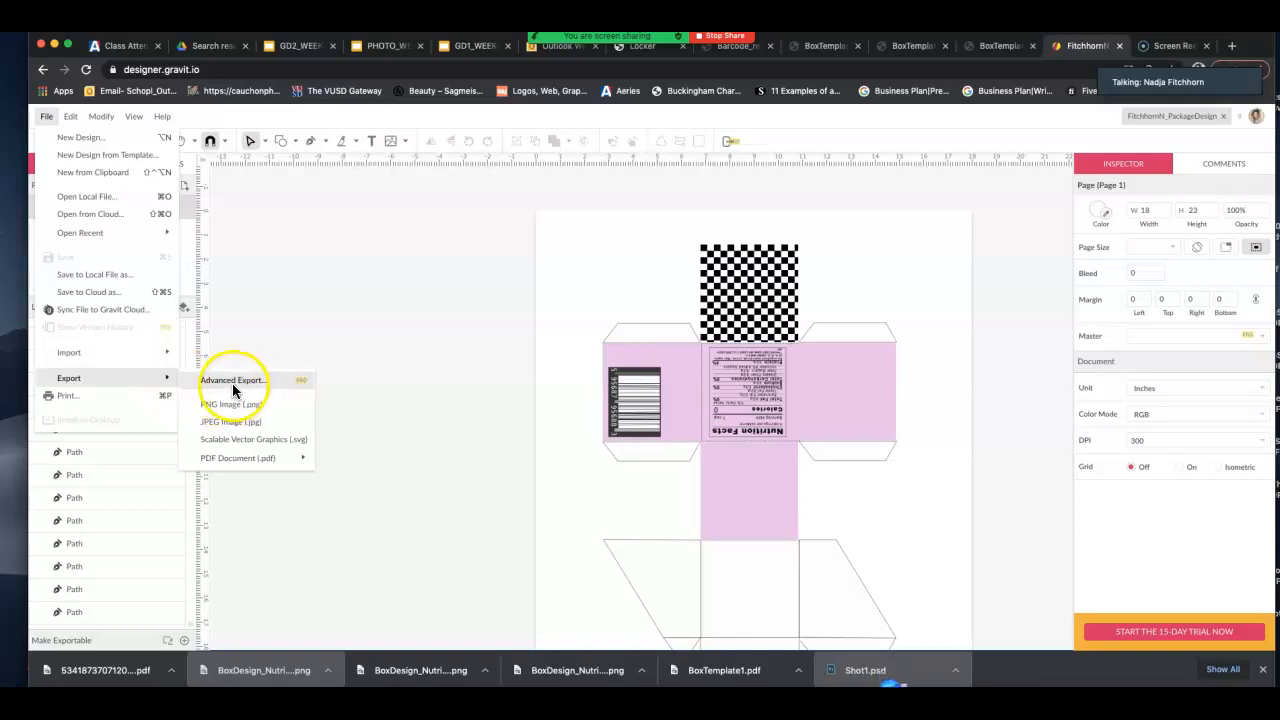
mouse_move(258, 462)
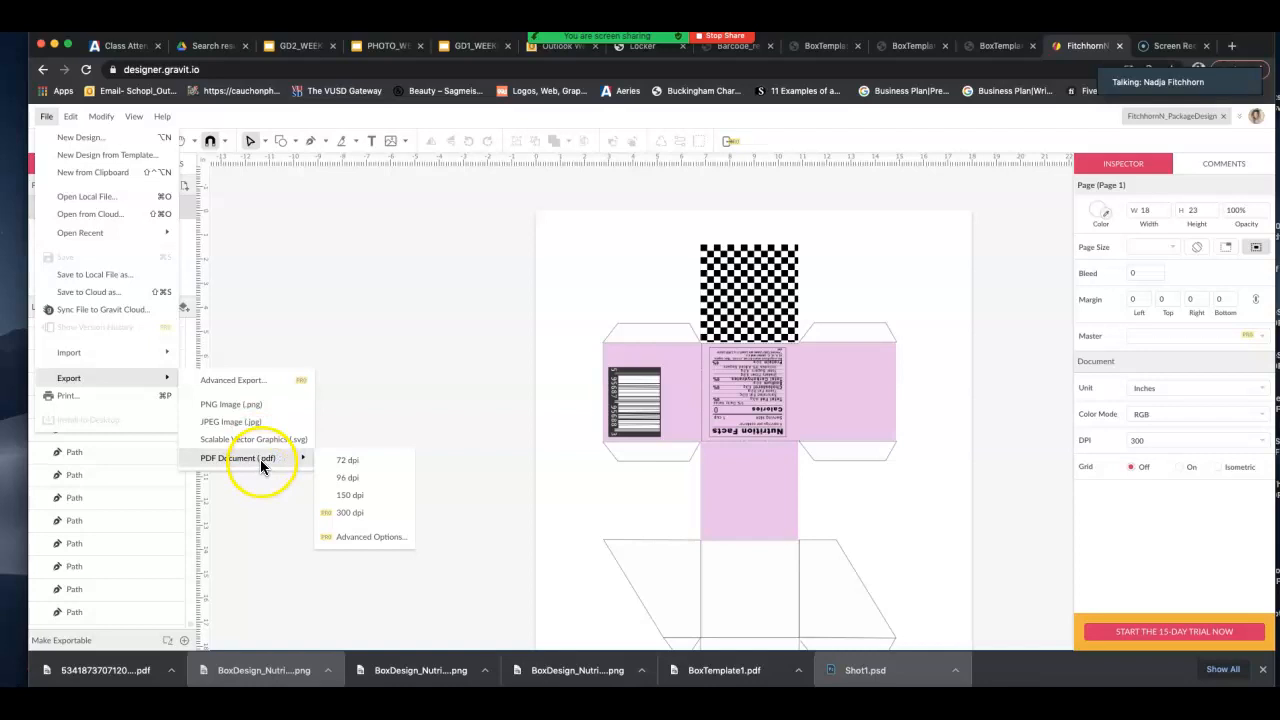
left_click(347, 502)
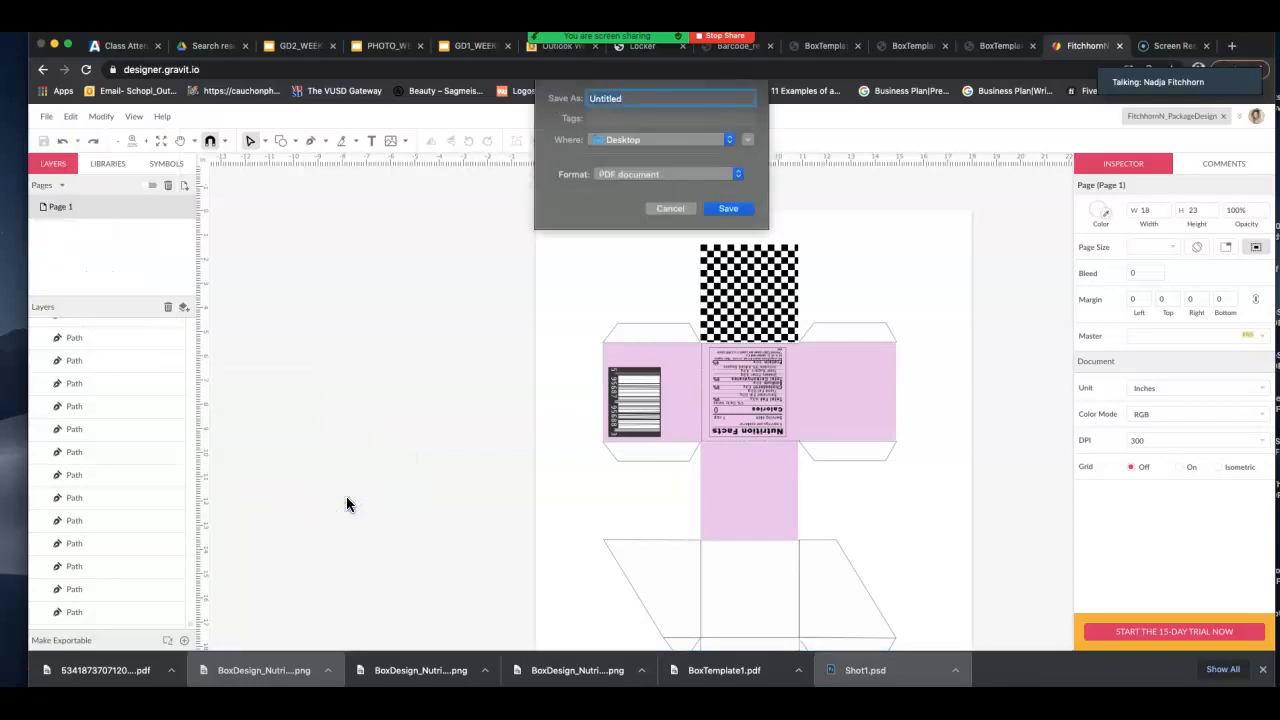
type("Fitchhorn")
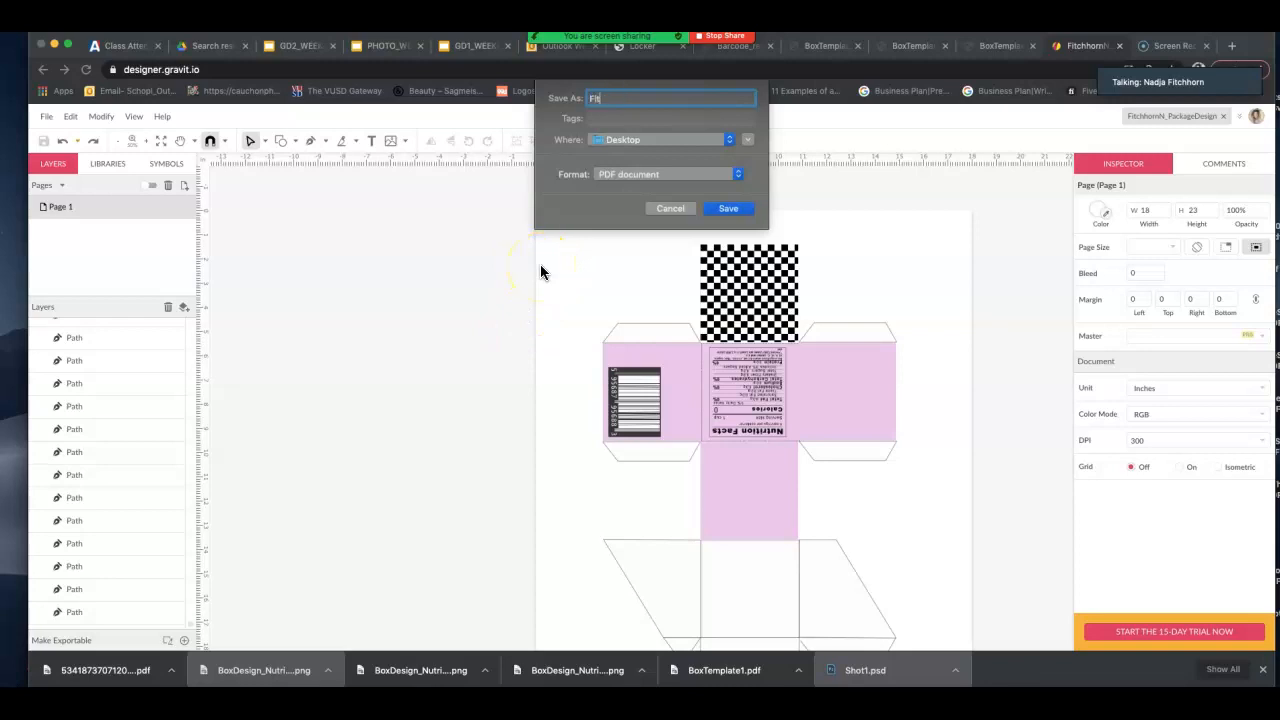
type("N_PackageDesign")
left_click(731, 208)
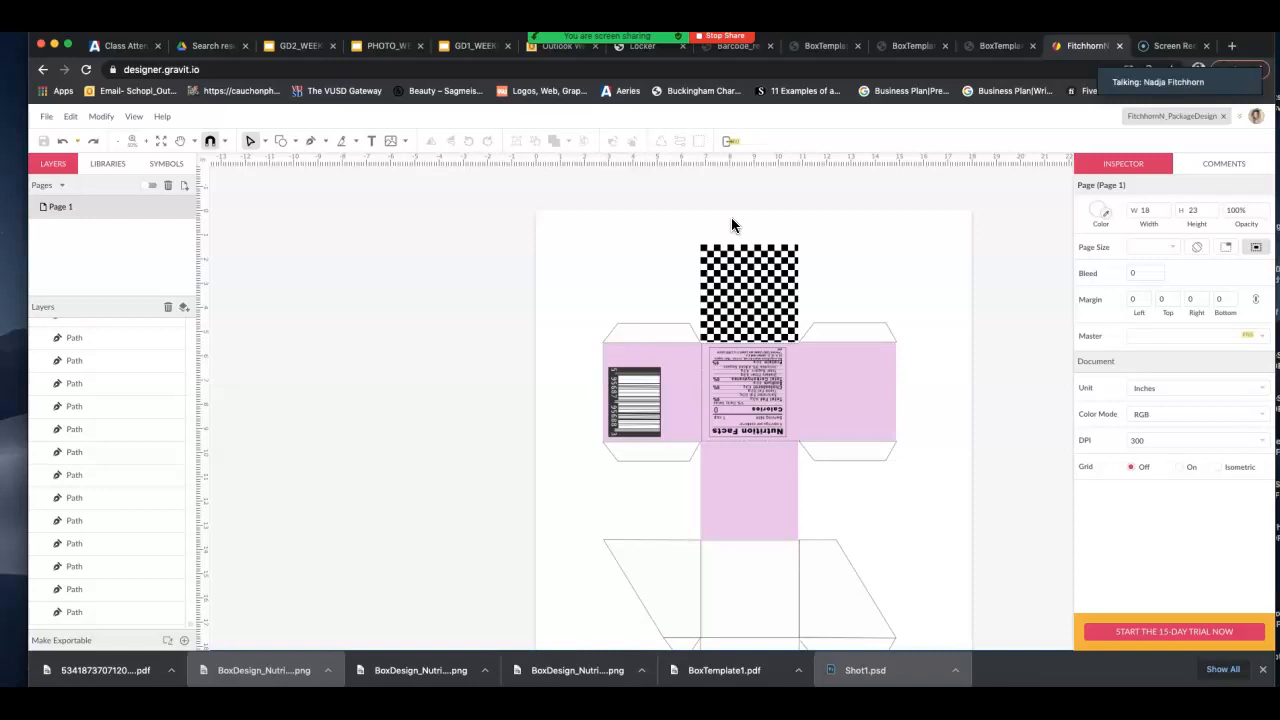
left_click(40, 668)
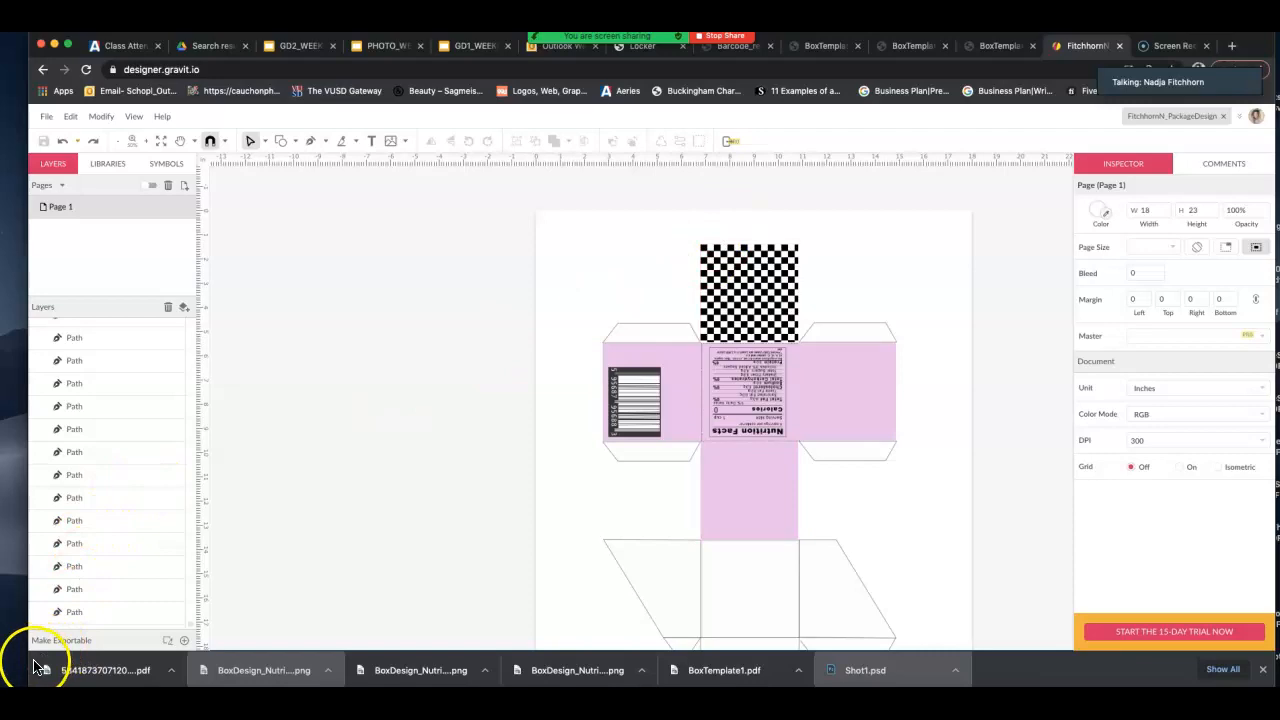